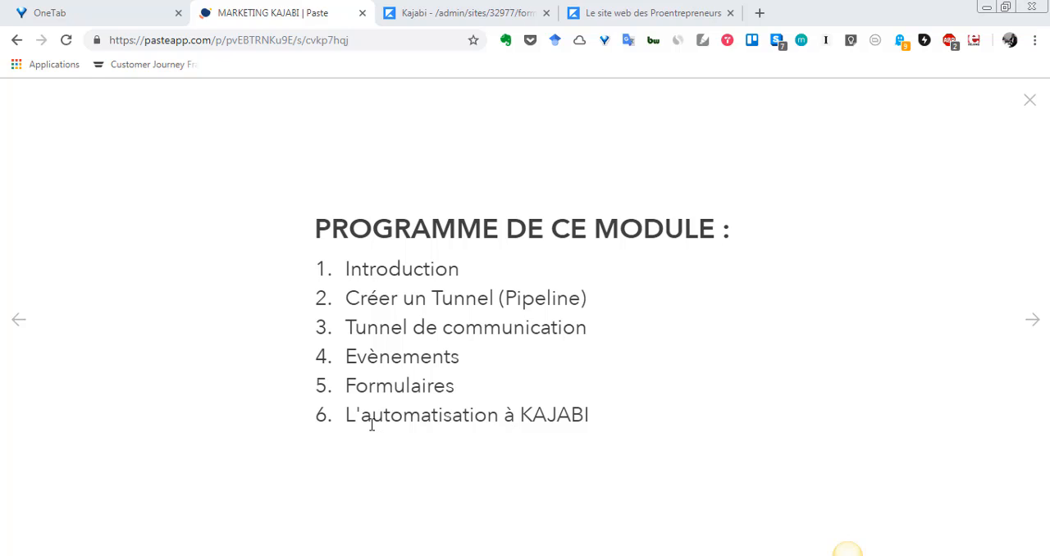
# Look over the Kajabi forms list and the sign-up form on the Proentrepreneurs website's home page.
pyautogui.click(481, 12)
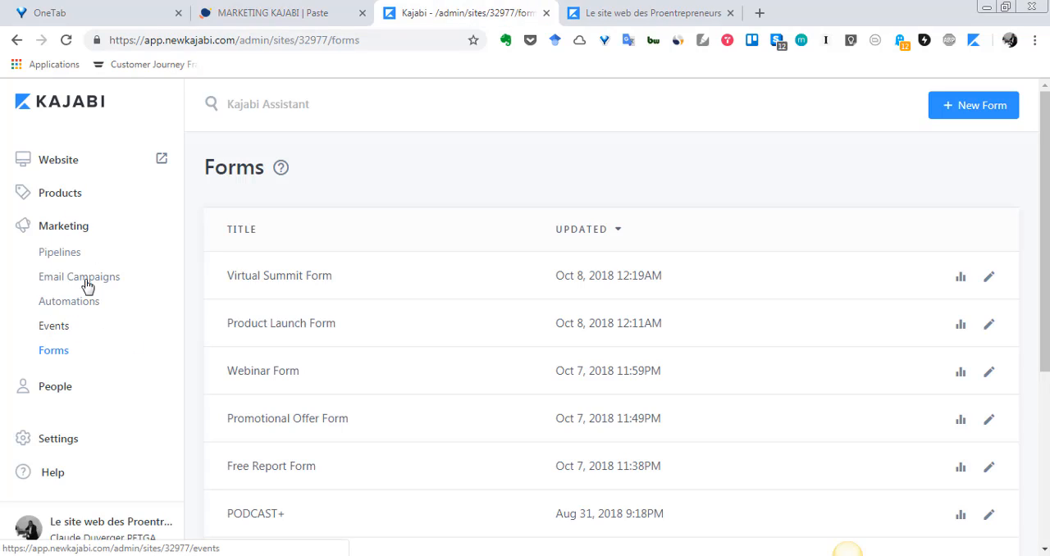
pyautogui.click(269, 13)
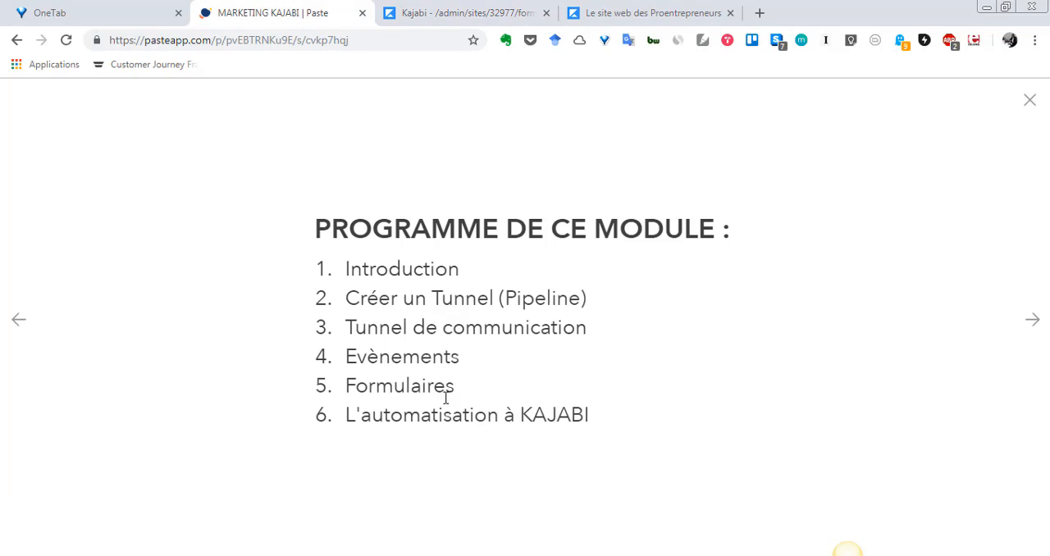
pyautogui.click(442, 11)
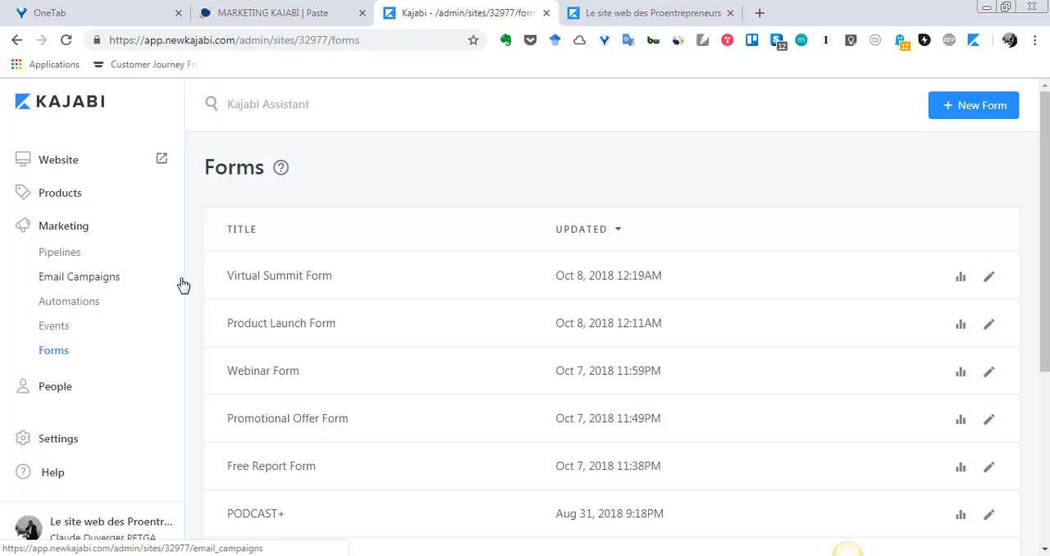
pyautogui.click(615, 13)
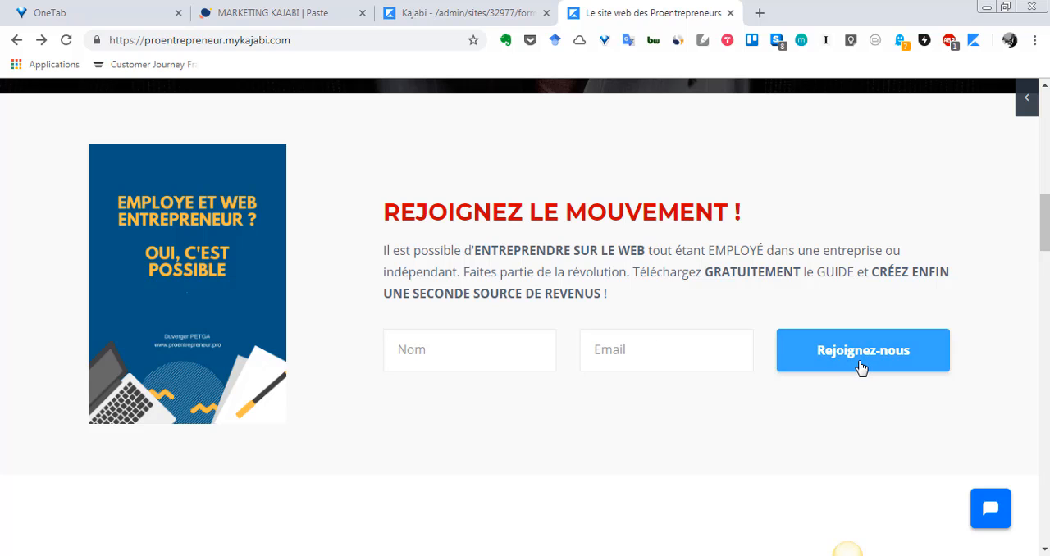
# Return to the Kajabi admin and look through the list of existing forms.
pyautogui.click(480, 5)
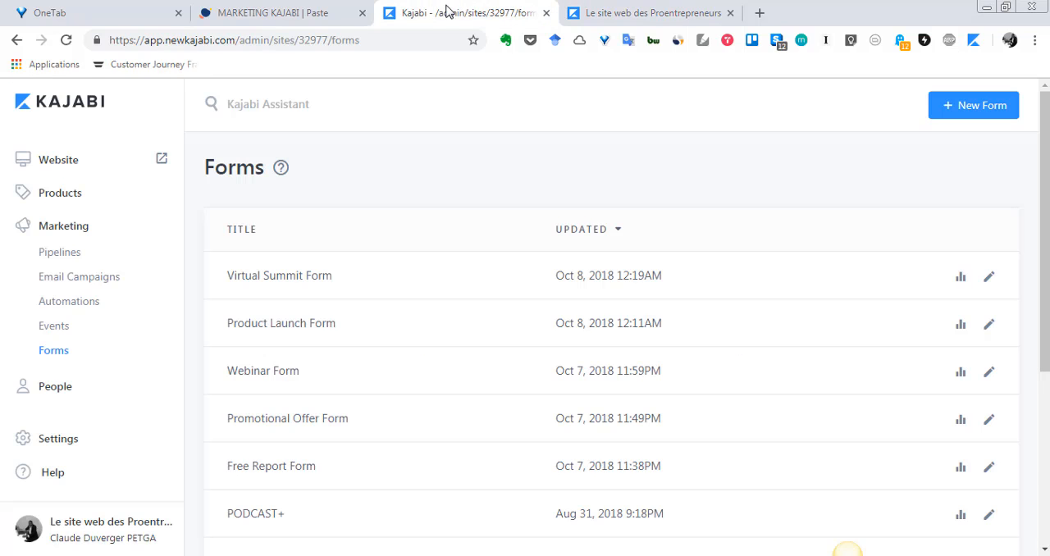
pyautogui.scroll(-1, 378, 295)
pyautogui.scroll(1, 379, 300)
pyautogui.scroll(-3, 378, 302)
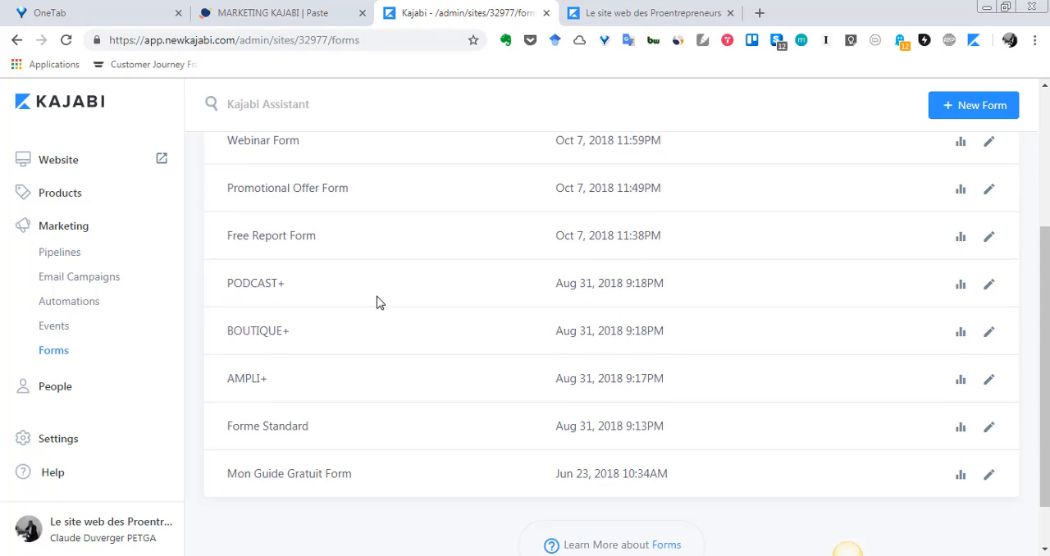
# Try to open the Forme Standard form, including reloading its page, and go back to the forms list.
pyautogui.click(281, 435)
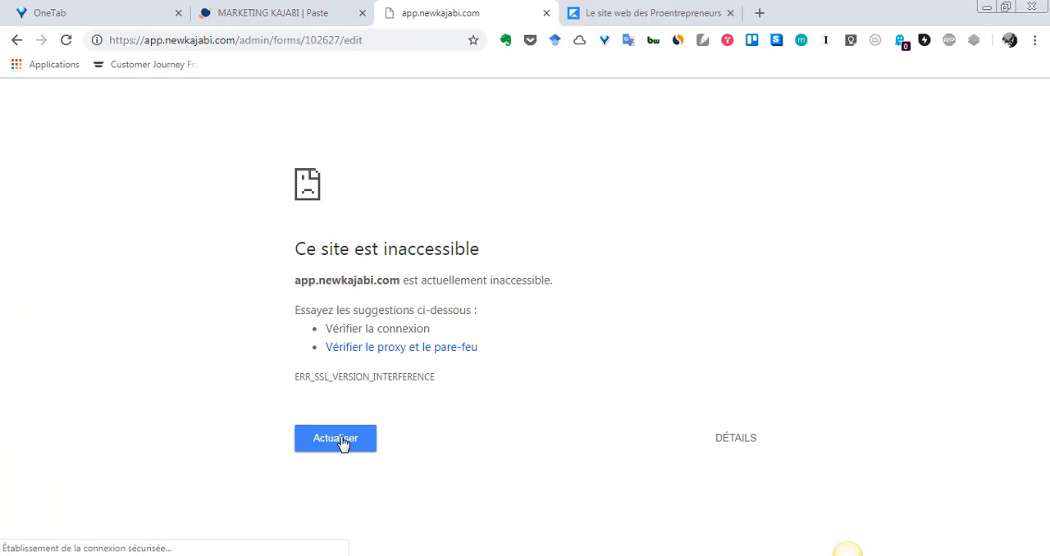
pyautogui.click(351, 441)
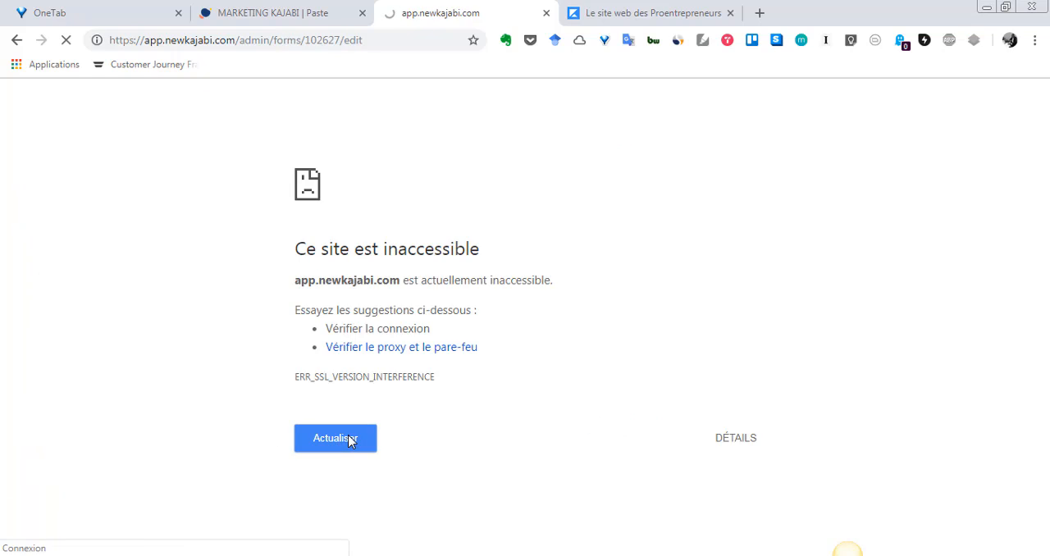
pyautogui.click(351, 442)
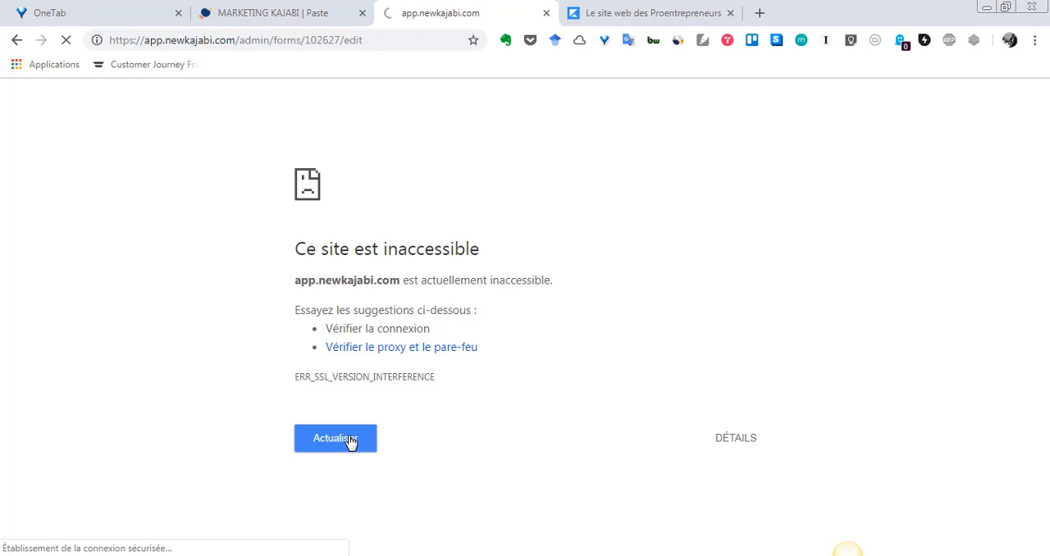
pyautogui.click(16, 41)
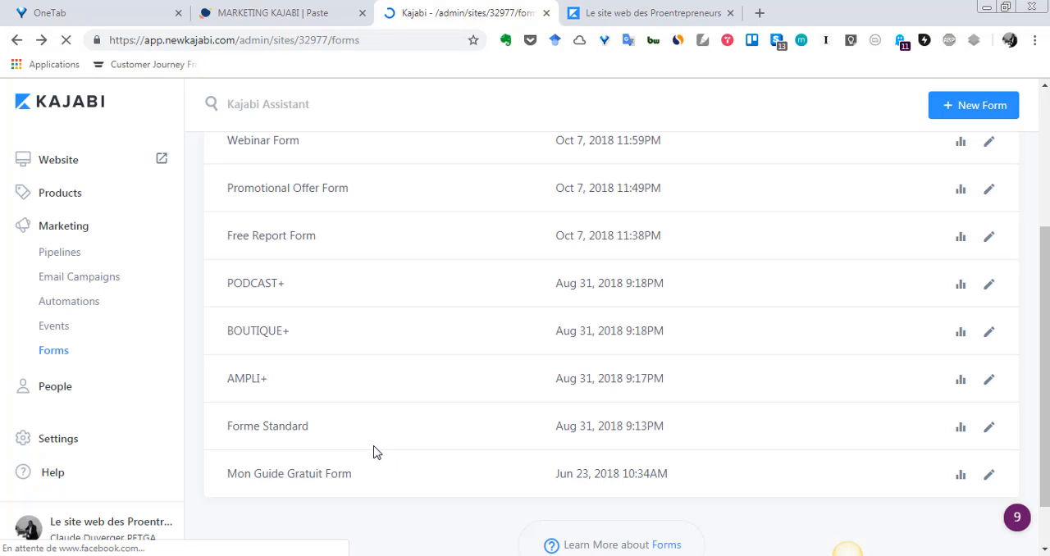
# Open the Forme Standard form and review its title, form fields, after-submission options and automations.
pyautogui.scroll(-1, 374, 448)
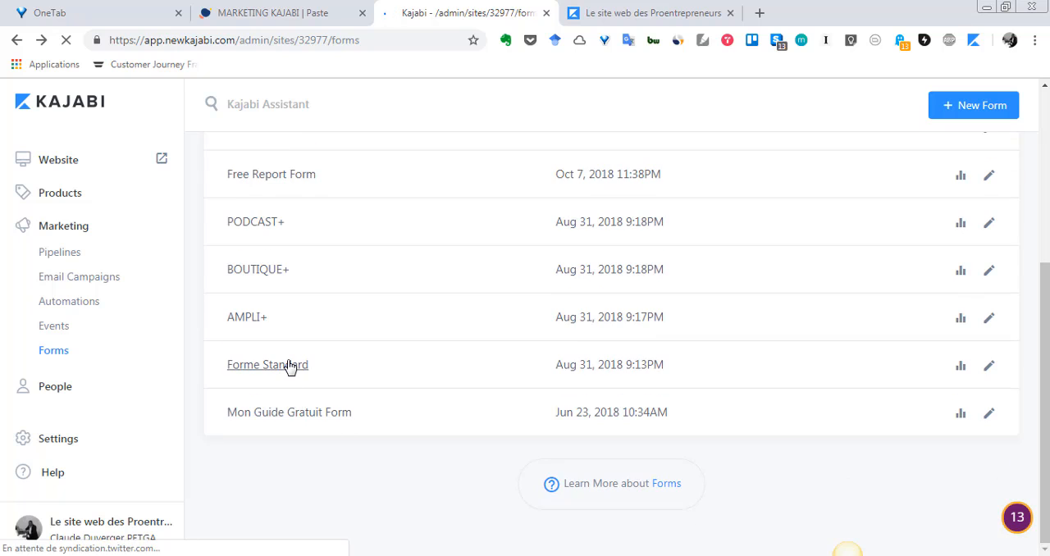
pyautogui.click(291, 368)
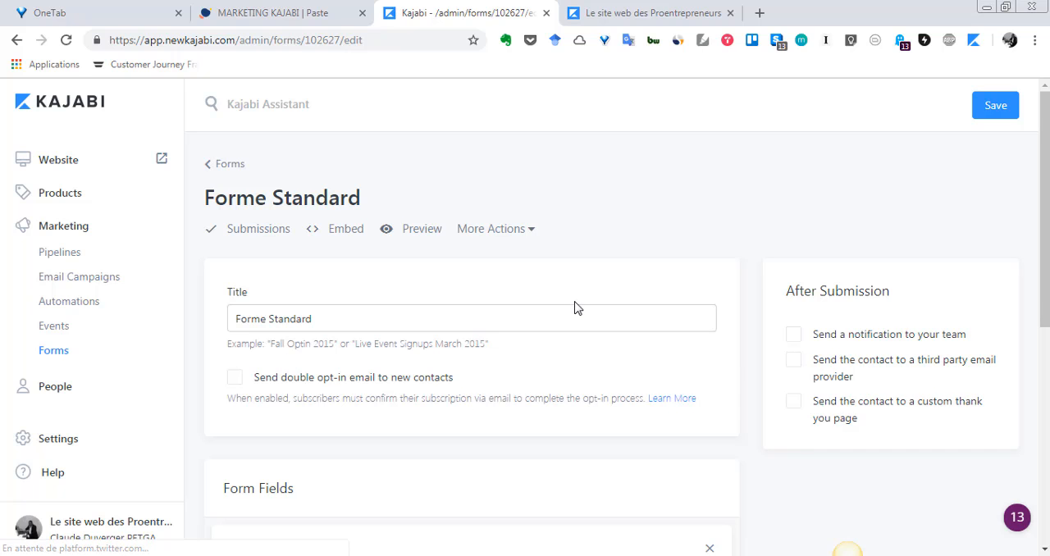
pyautogui.scroll(-4, 575, 299)
pyautogui.scroll(2, 574, 310)
pyautogui.scroll(2, 575, 306)
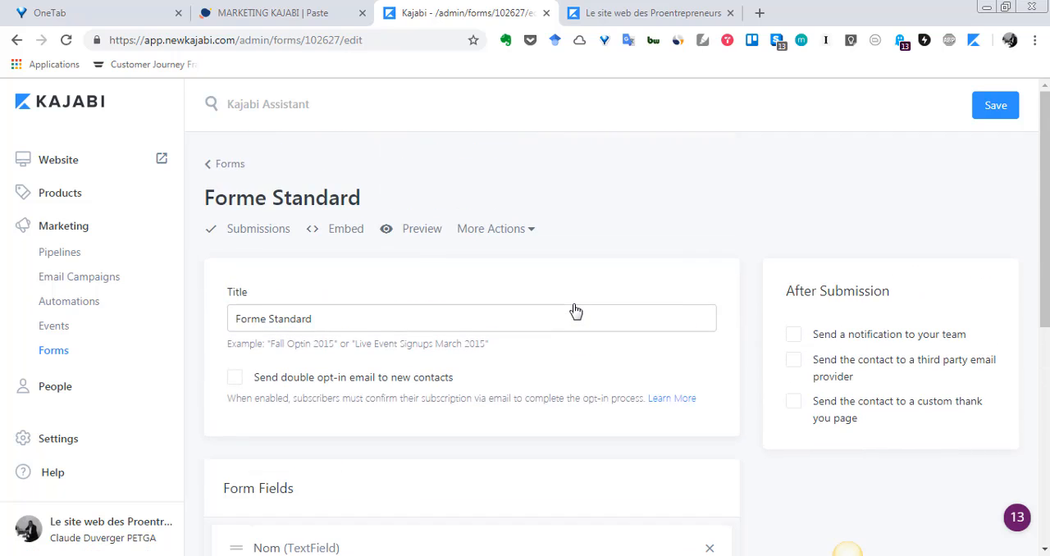
pyautogui.scroll(-2, 574, 305)
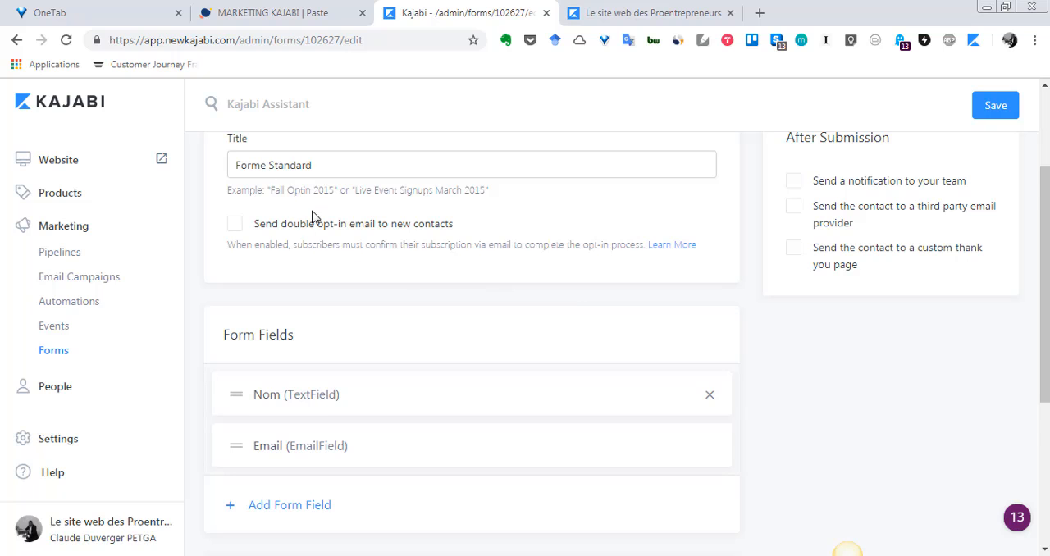
pyautogui.scroll(-1, 312, 217)
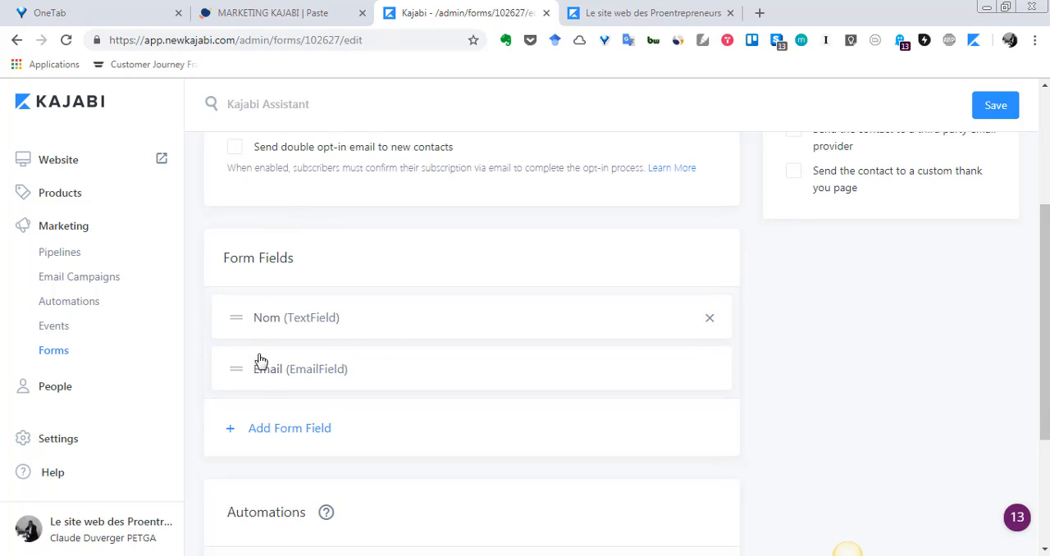
pyautogui.scroll(-3, 265, 371)
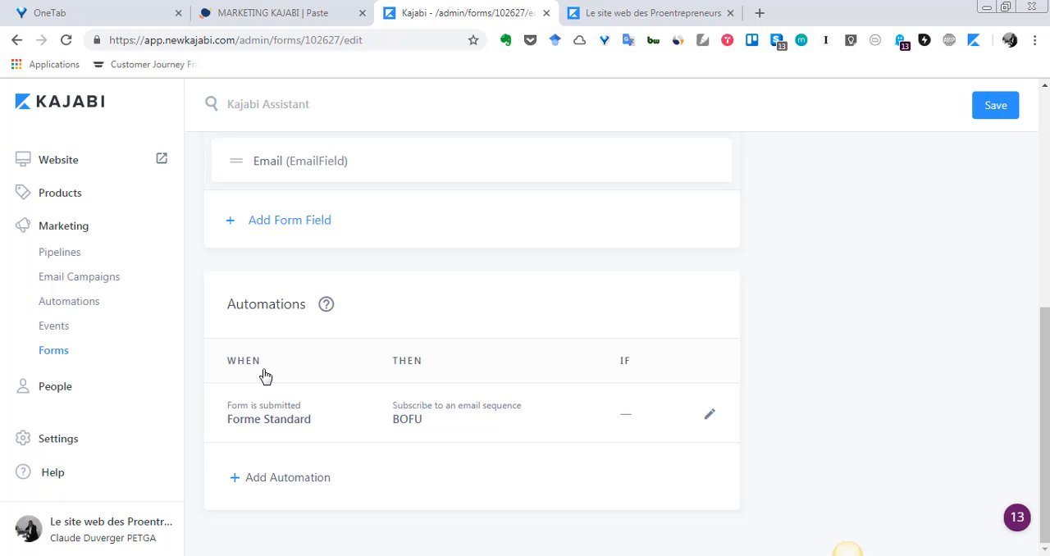
pyautogui.scroll(4, 338, 343)
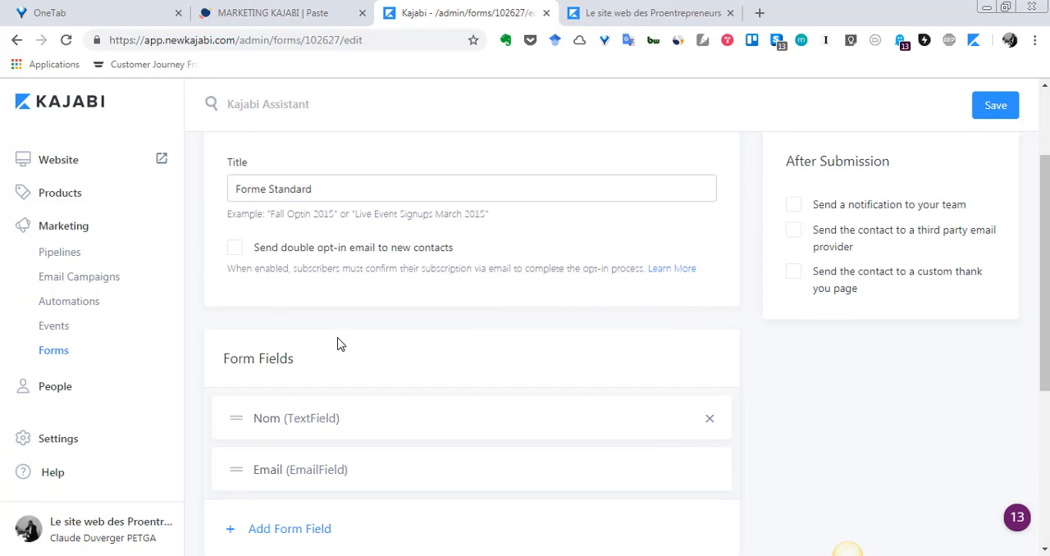
pyautogui.scroll(-4, 338, 340)
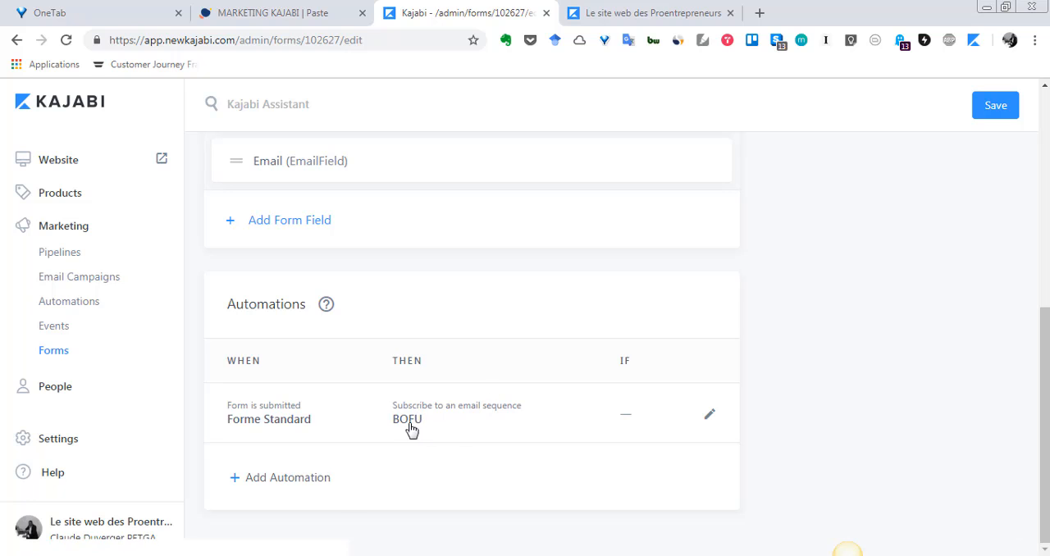
pyautogui.scroll(4, 402, 421)
pyautogui.scroll(-4, 402, 422)
pyautogui.scroll(4, 281, 301)
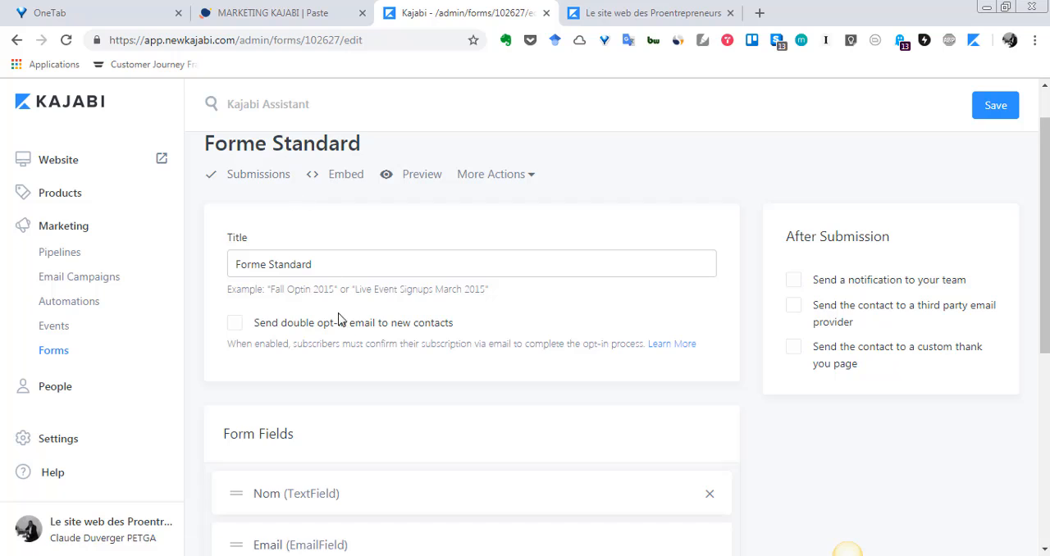
pyautogui.scroll(-5, 340, 320)
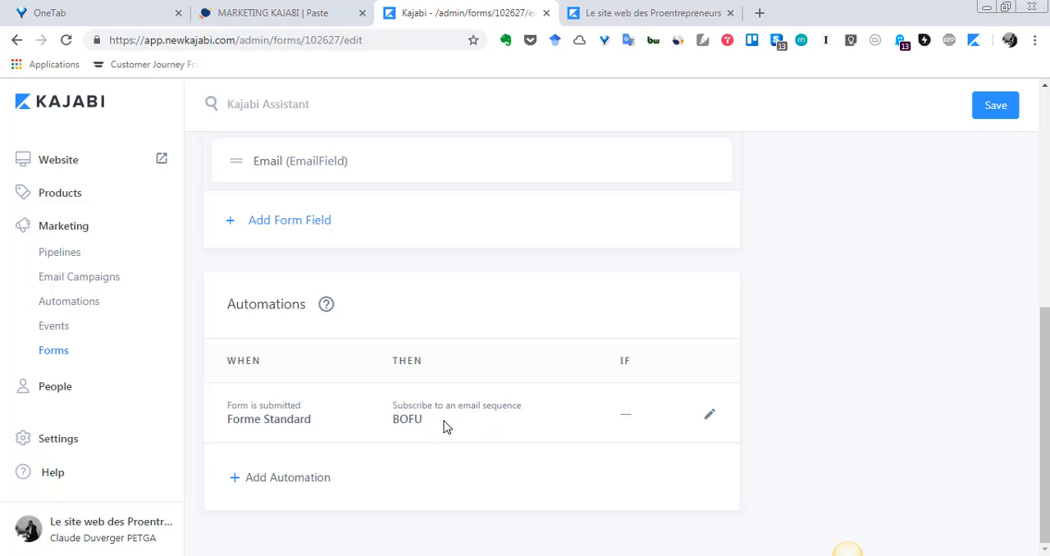
pyautogui.scroll(4, 443, 427)
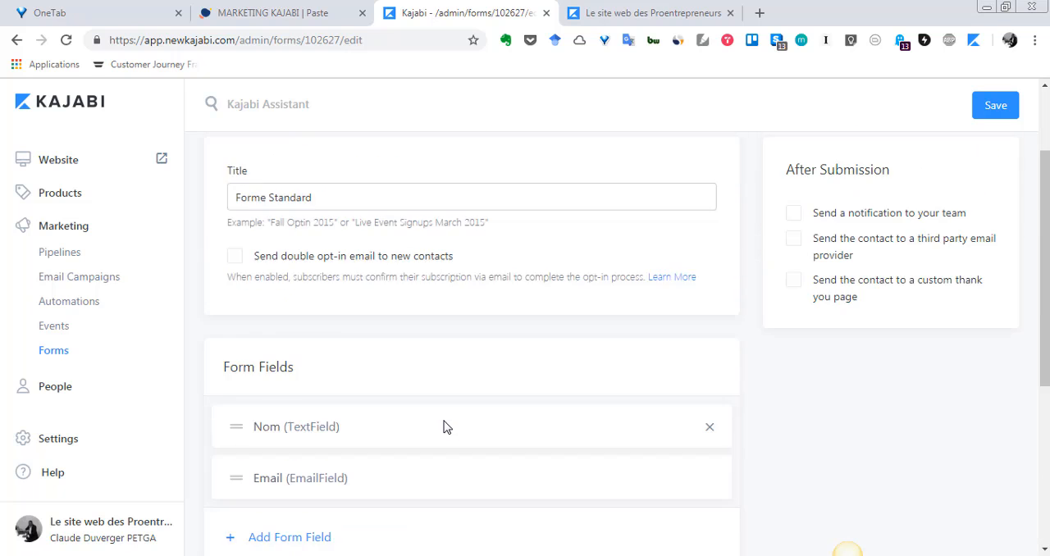
pyautogui.scroll(-2, 443, 427)
pyautogui.scroll(4, 443, 426)
pyautogui.scroll(-5, 418, 419)
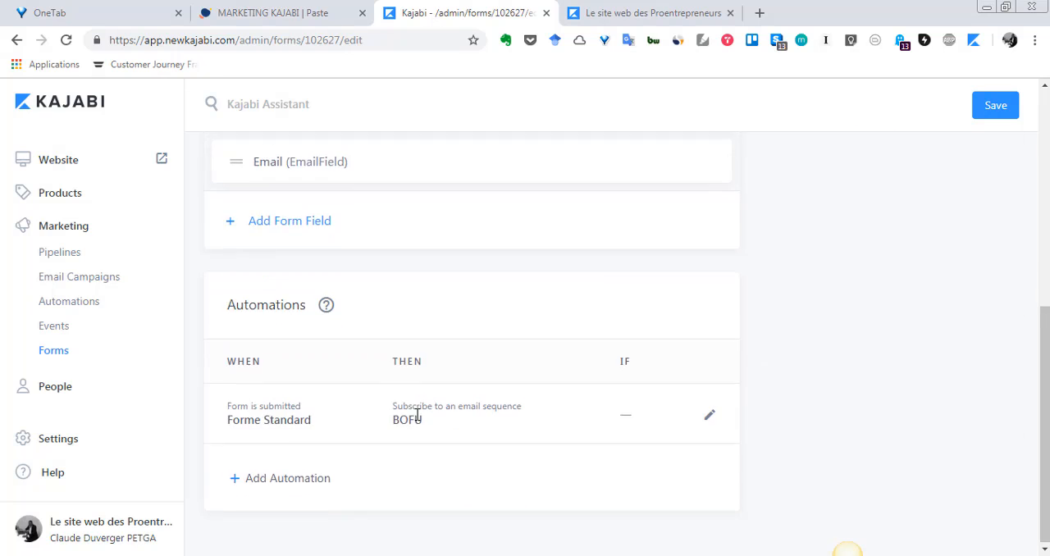
pyautogui.scroll(5, 295, 241)
pyautogui.scroll(1, 209, 156)
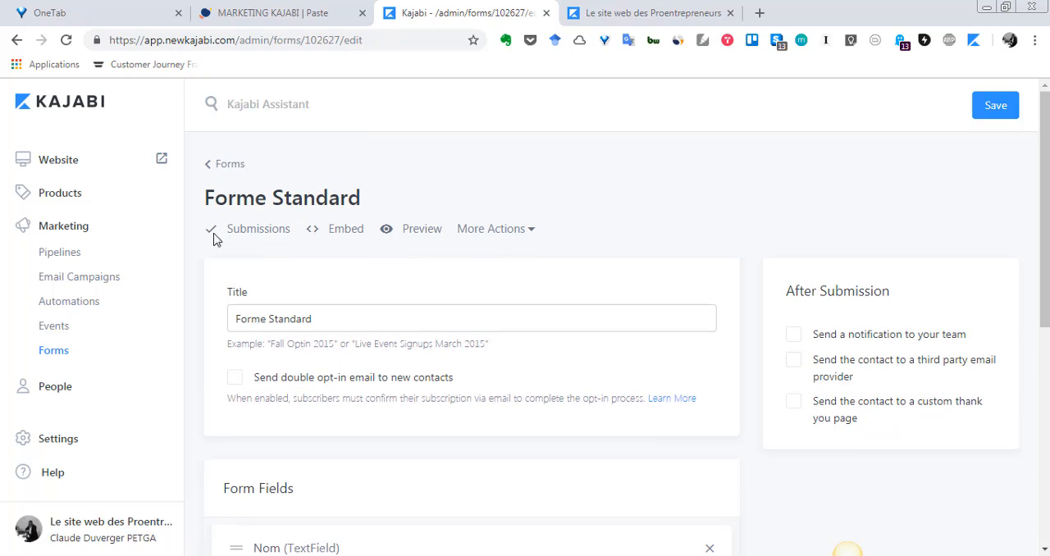
# Go back to the forms list and open the BOUTIQUE+ form for editing.
pyautogui.click(222, 174)
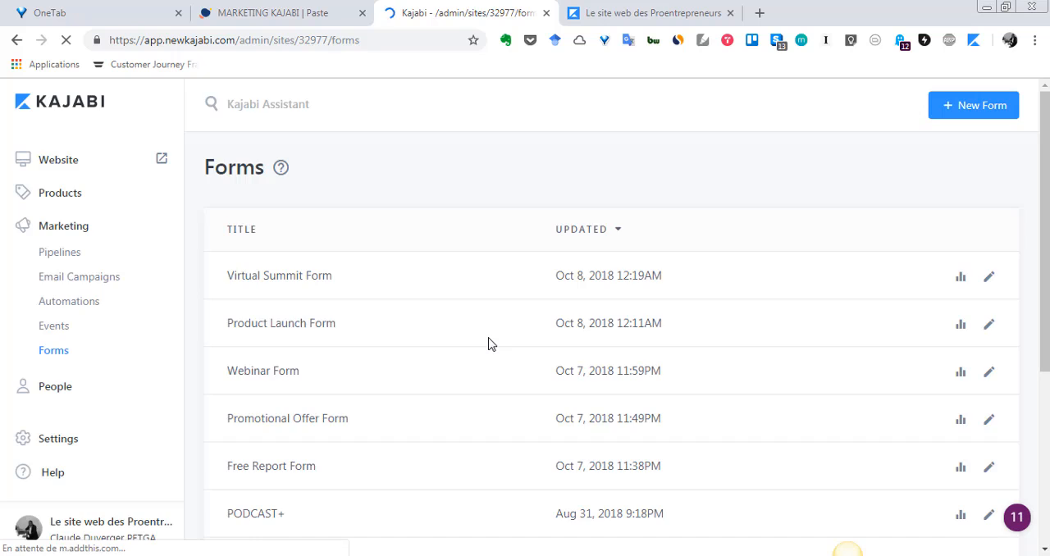
pyautogui.scroll(-3, 488, 346)
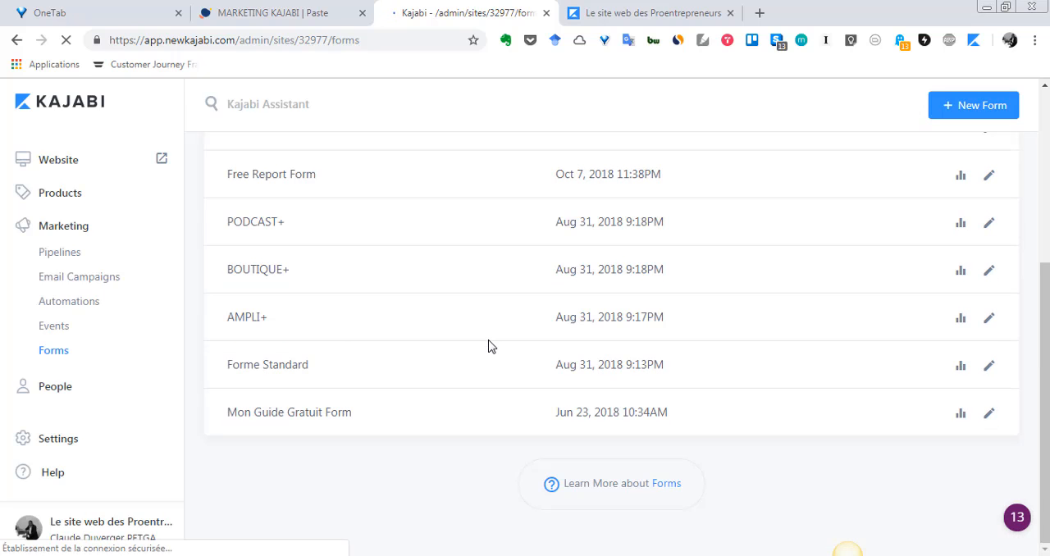
pyautogui.click(262, 281)
# Open the website's BOUTIQUE+ page in a new browser tab placed directly after the Kajabi form tab.
pyautogui.click(652, 12)
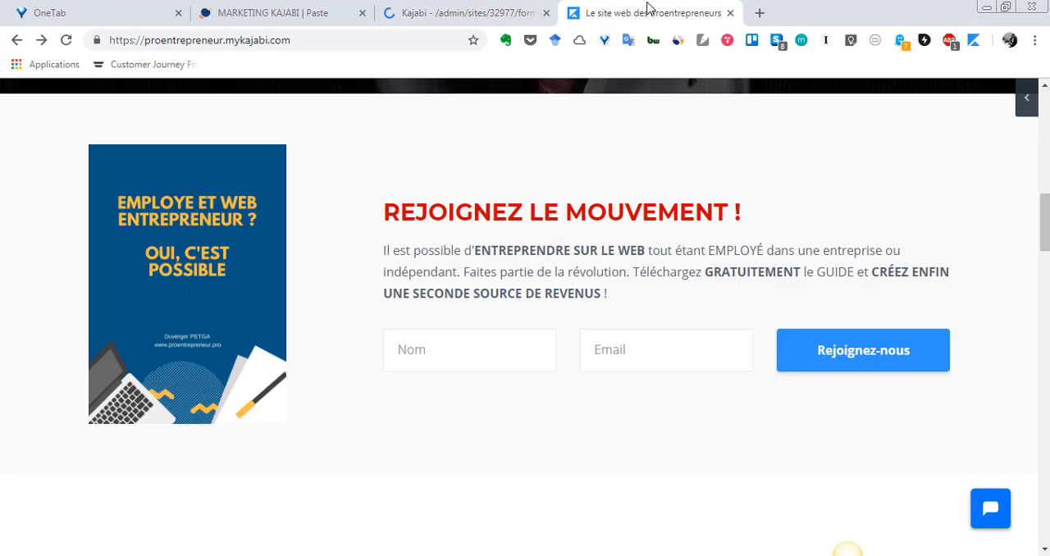
pyautogui.scroll(10, 522, 133)
pyautogui.scroll(3, 547, 215)
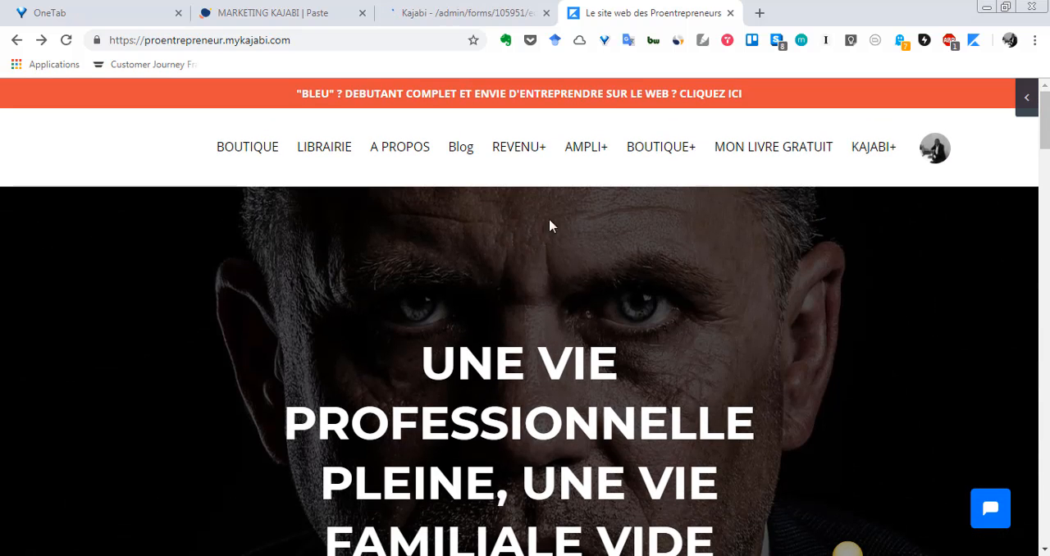
pyautogui.rightClick(640, 156)
pyautogui.click(677, 164)
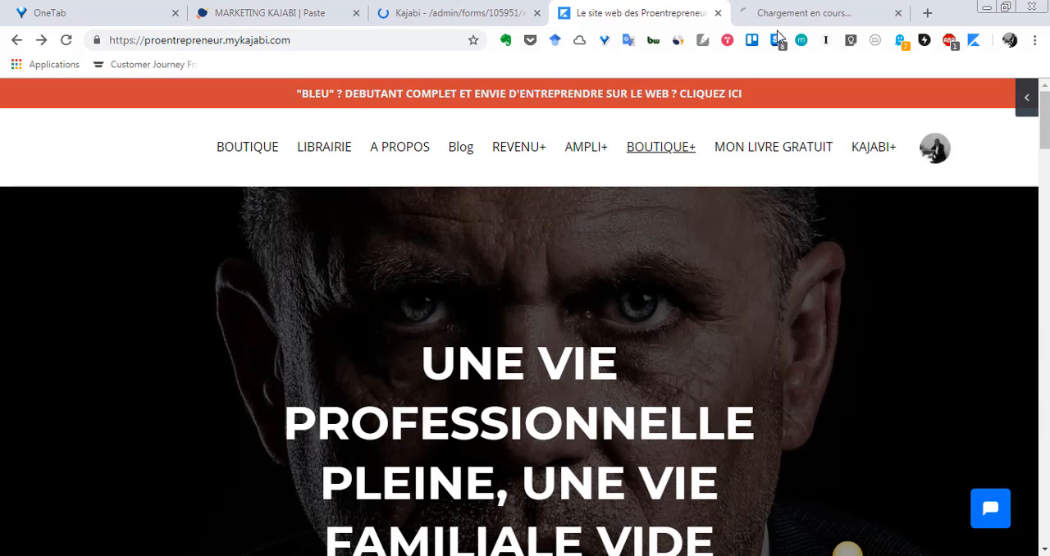
pyautogui.moveTo(738, 14); pyautogui.dragTo(600, 27)
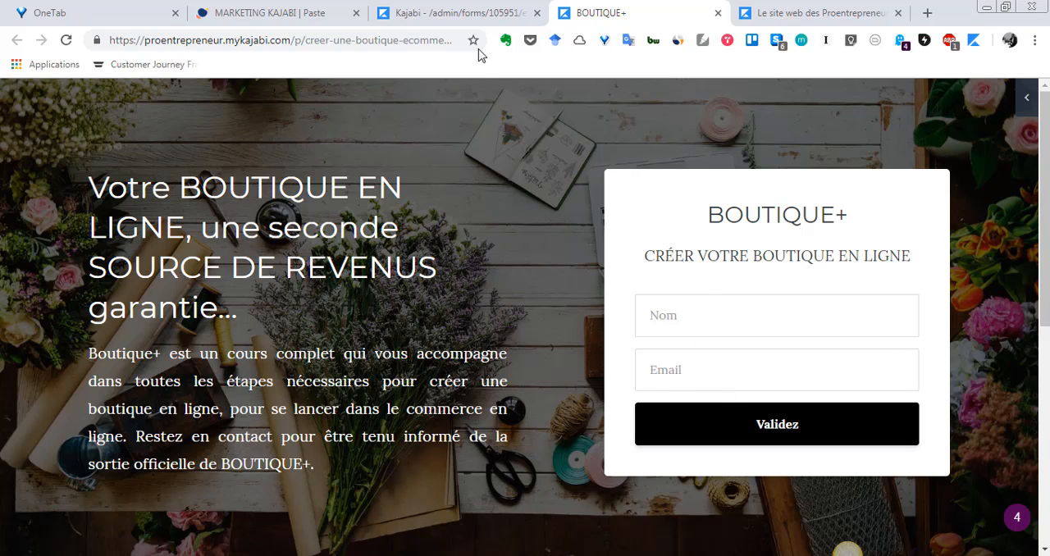
# Compare the BOUTIQUE+ form's fields in Kajabi with the form shown on the BOUTIQUE+ landing page.
pyautogui.click(460, 12)
pyautogui.scroll(-4, 412, 332)
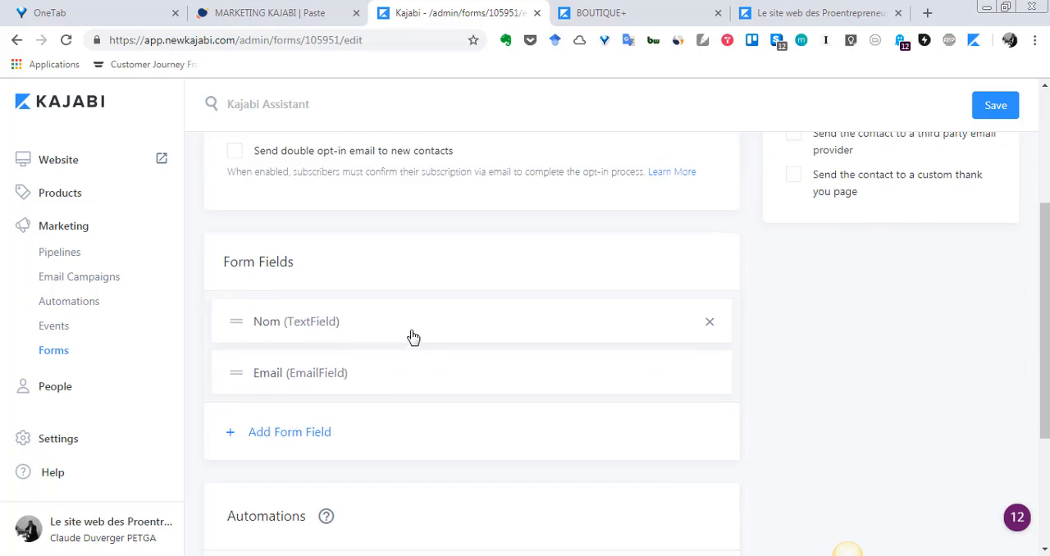
pyautogui.scroll(4, 265, 276)
pyautogui.scroll(-2, 546, 134)
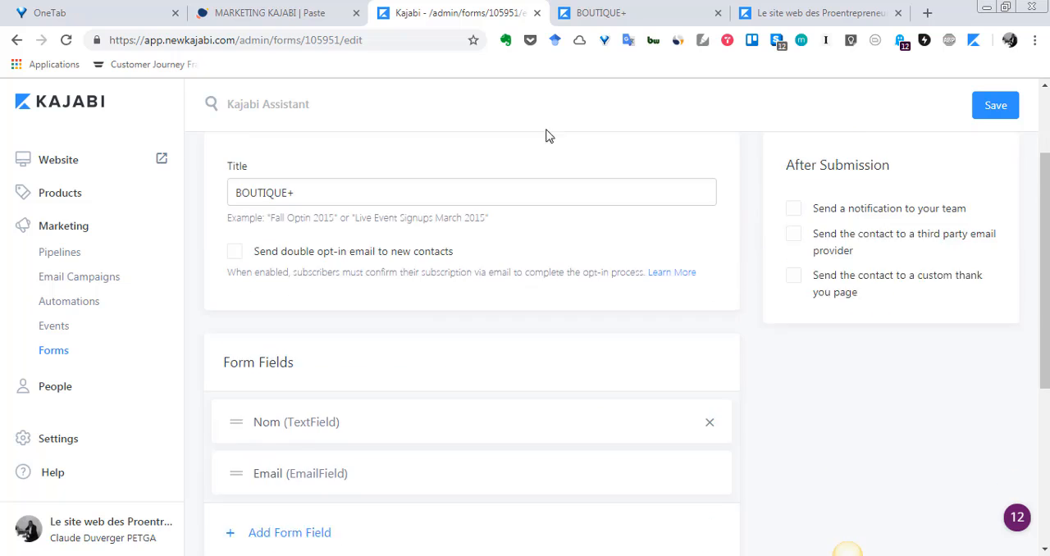
pyautogui.click(621, 12)
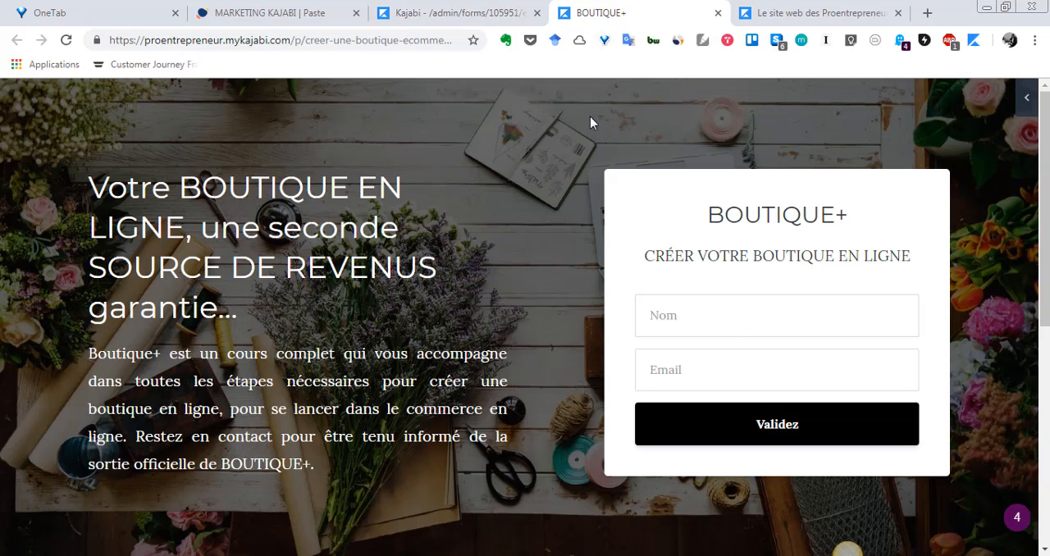
# Open Kajabi's Website section in a new browser tab and place it right after the BOUTIQUE+ page tab.
pyautogui.click(502, 16)
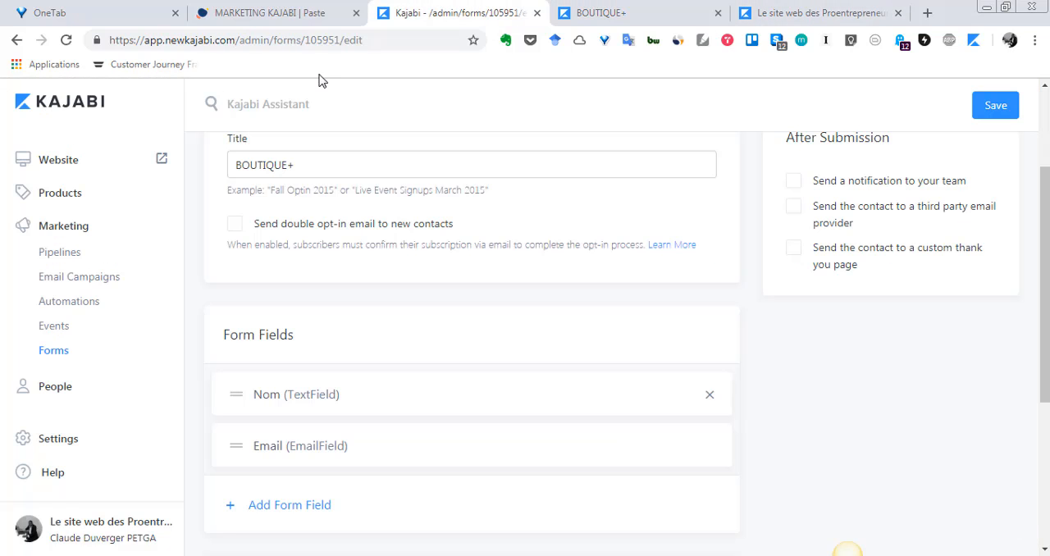
pyautogui.rightClick(68, 163)
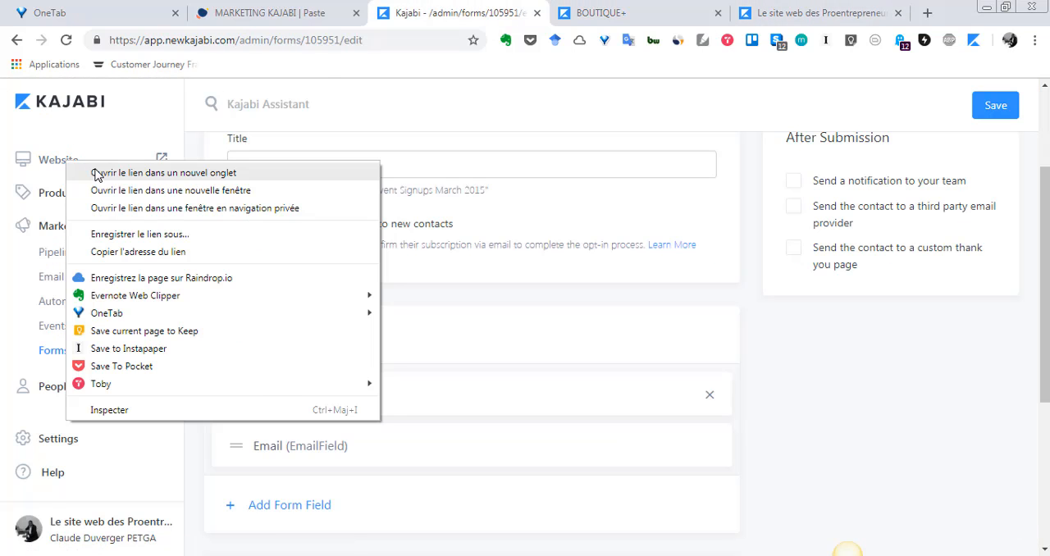
pyautogui.click(93, 172)
pyautogui.moveTo(516, 11); pyautogui.dragTo(663, 17)
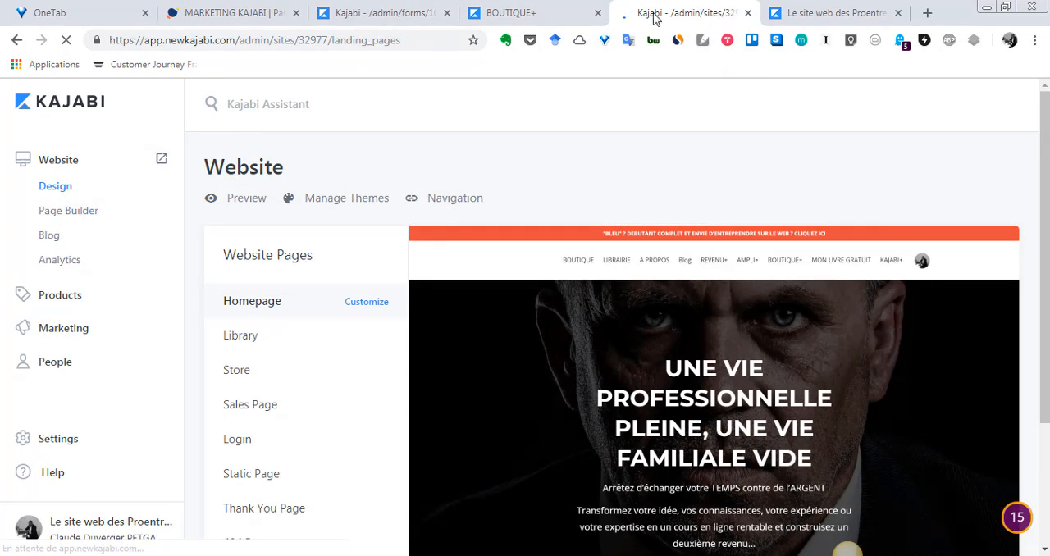
# Place the BOUTIQUE+ page tab after the Kajabi website tab and open the BOUTIQUE+ landing page for customizing from the page list.
pyautogui.moveTo(570, 13); pyautogui.dragTo(669, 18)
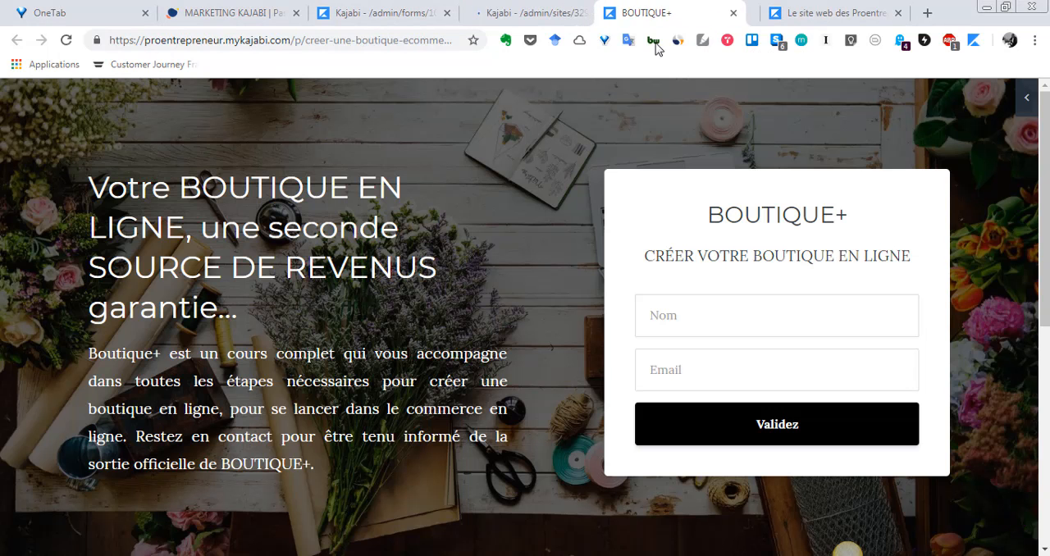
pyautogui.click(542, 13)
pyautogui.scroll(-2, 347, 370)
pyautogui.scroll(-5, 347, 371)
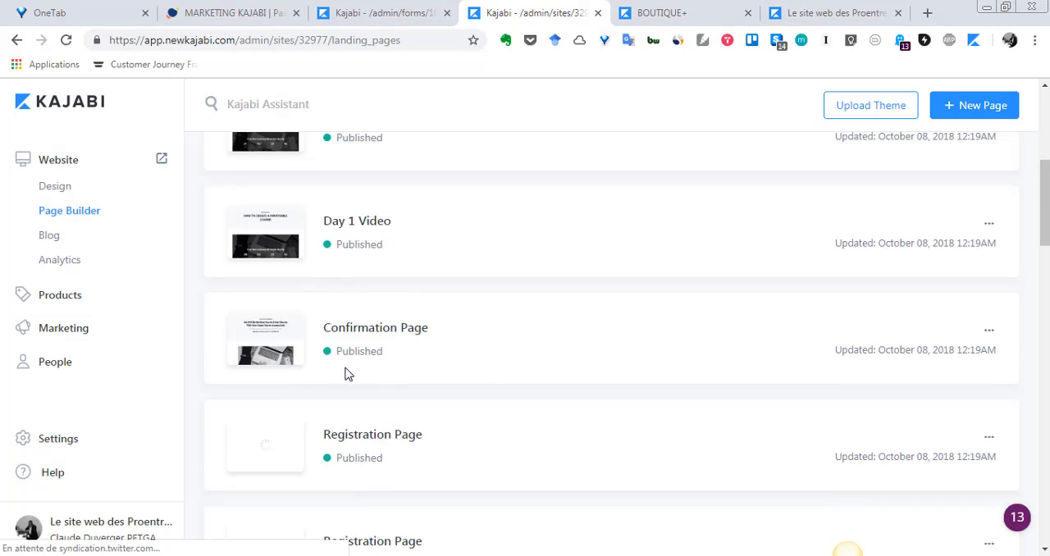
pyautogui.scroll(3, 244, 298)
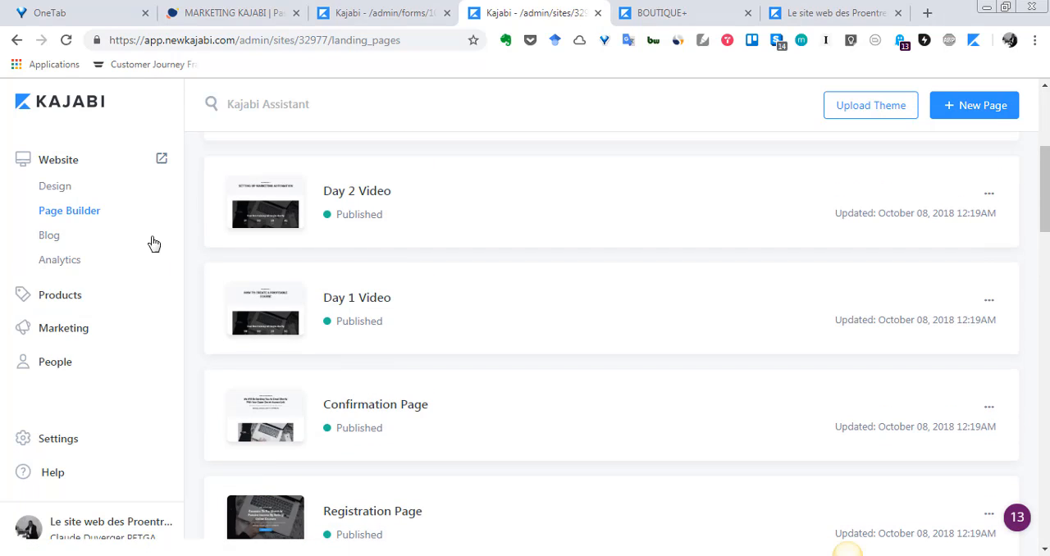
pyautogui.scroll(-6, 342, 328)
pyautogui.scroll(-9, 402, 392)
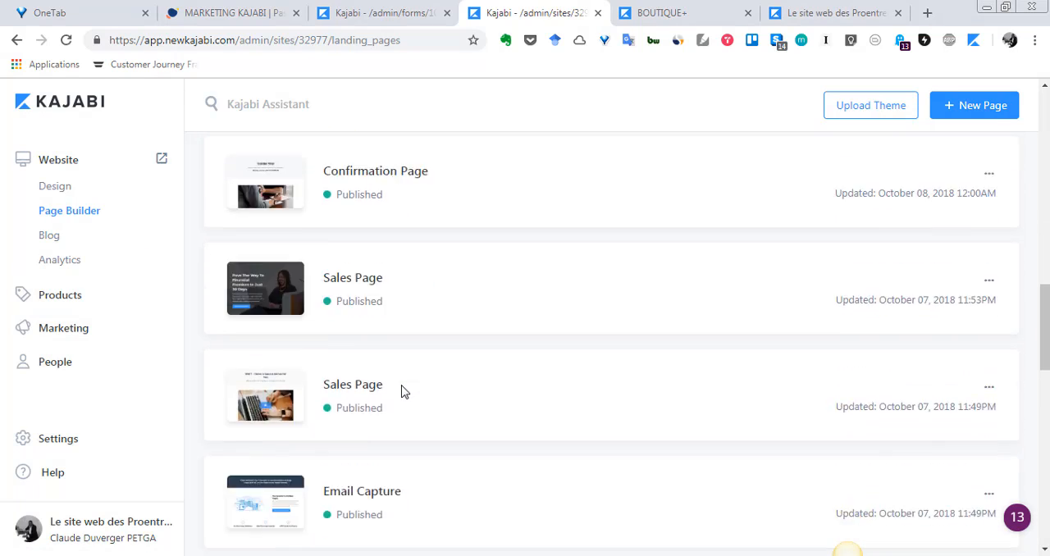
pyautogui.scroll(-3, 402, 391)
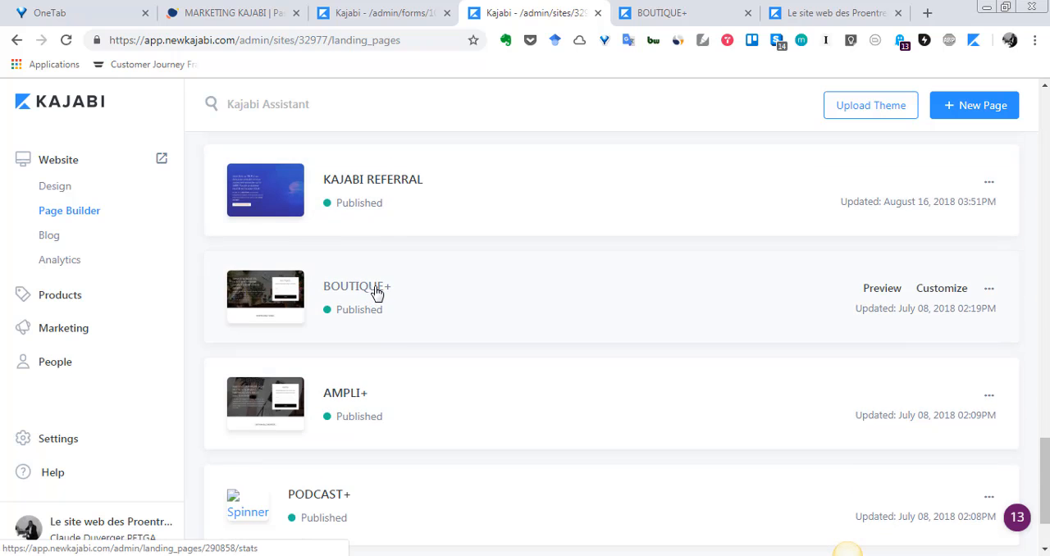
pyautogui.click(943, 289)
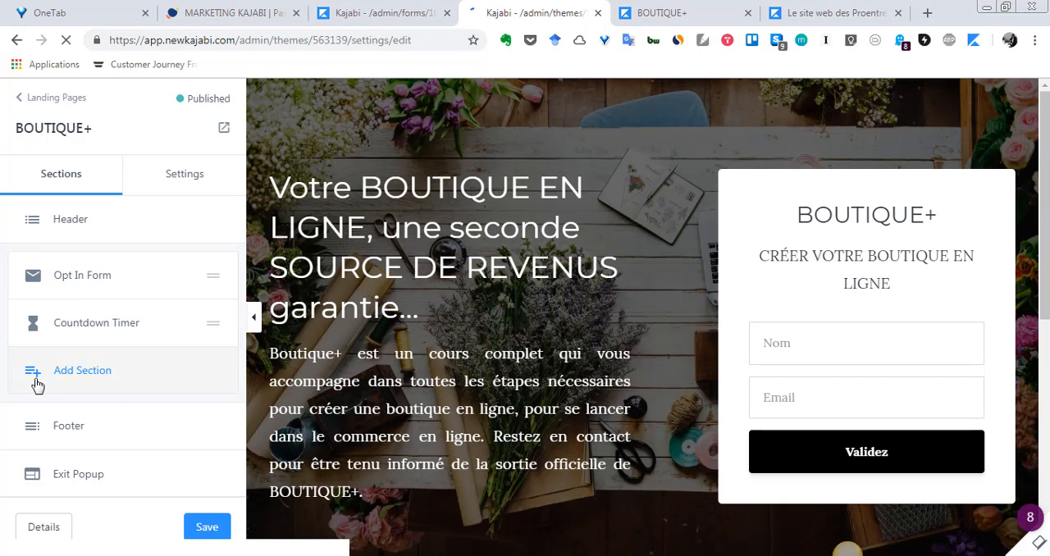
# Look through the section types that can be added to the landing page down to Opt In Form, and return to its sections.
pyautogui.click(36, 378)
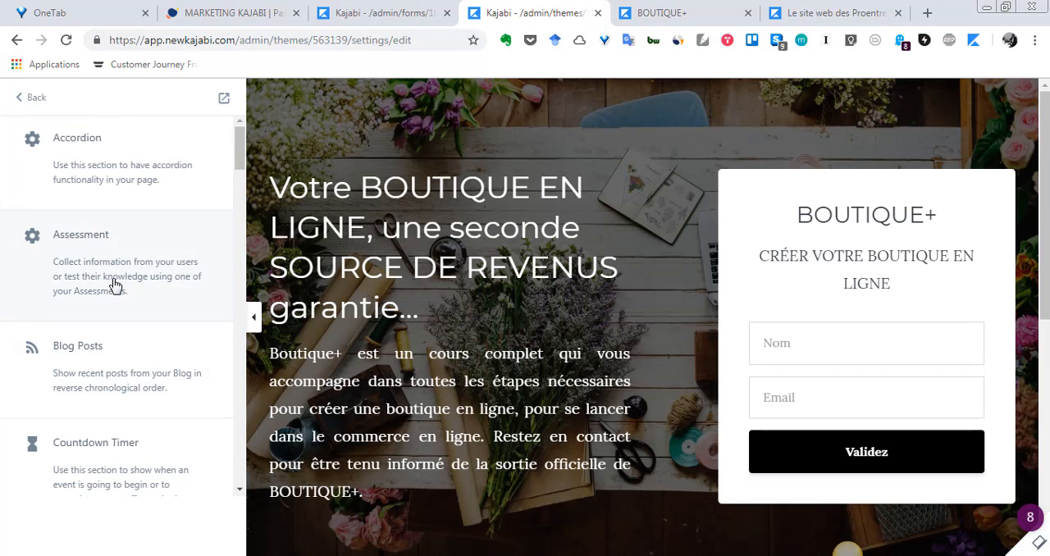
pyautogui.scroll(-3, 115, 285)
pyautogui.scroll(-6, 115, 284)
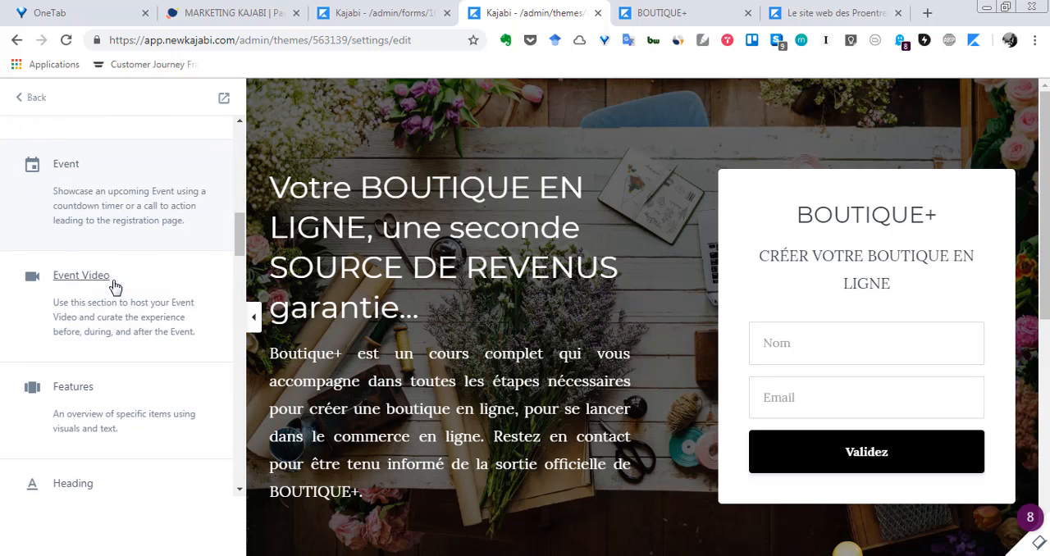
pyautogui.scroll(-6, 115, 291)
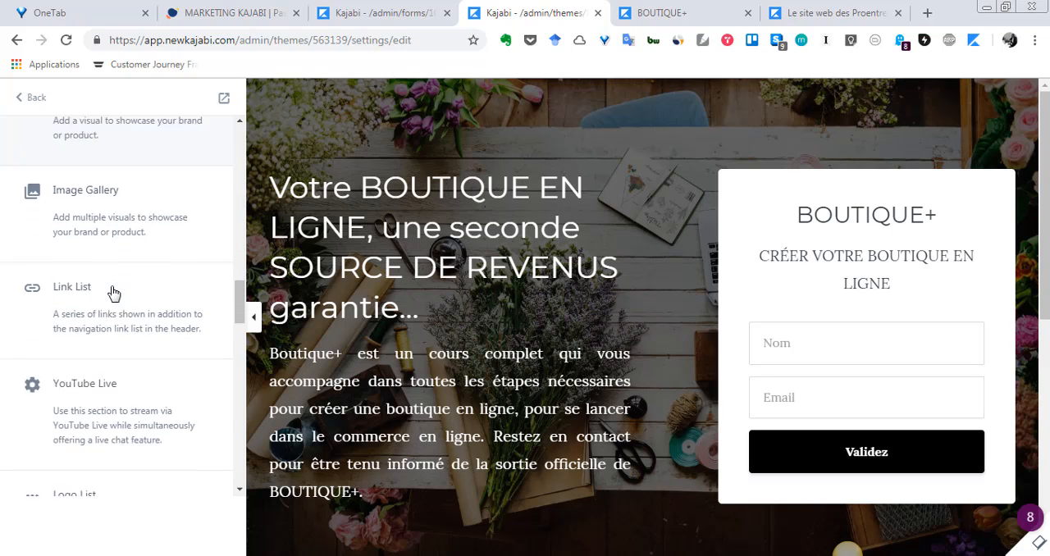
pyautogui.scroll(-6, 112, 293)
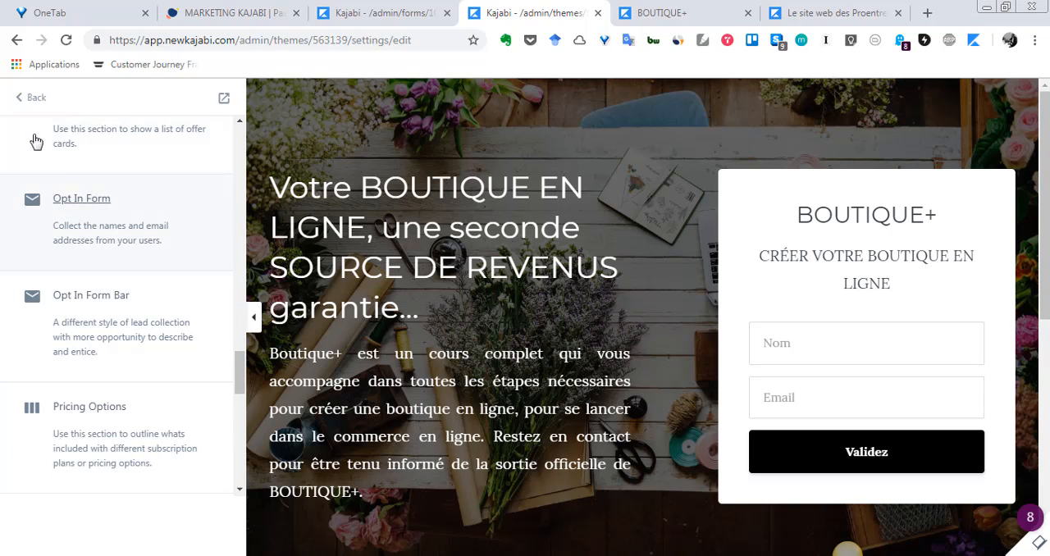
pyautogui.click(24, 99)
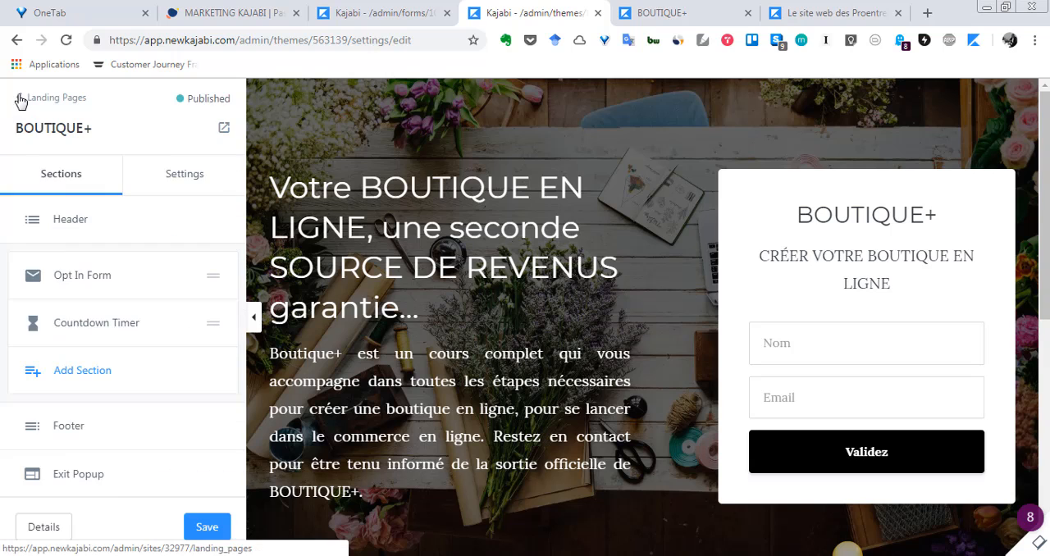
# Open the landing page's Opt In Form section and highlight its subheading text.
pyautogui.click(82, 276)
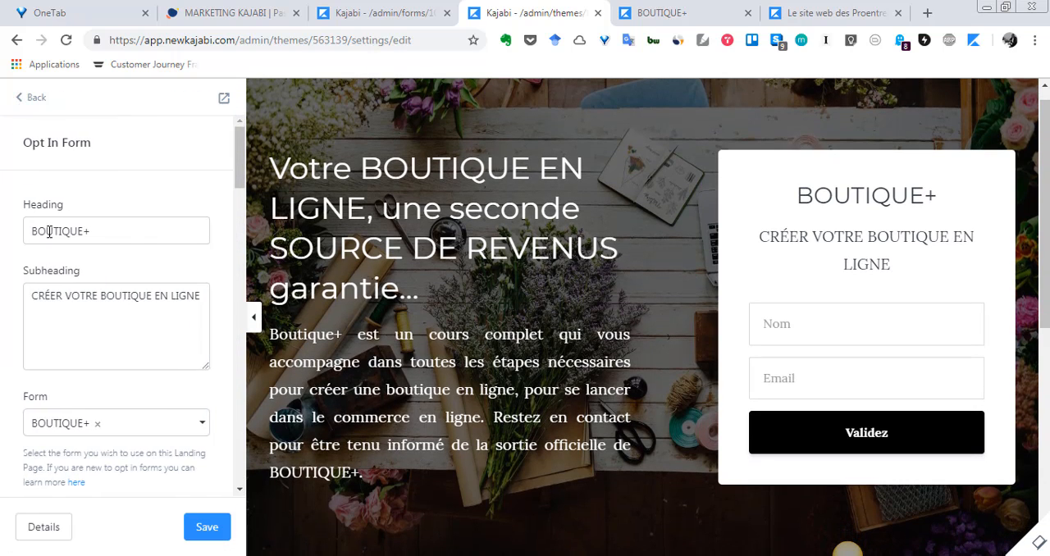
pyautogui.moveTo(33, 297); pyautogui.dragTo(197, 298)
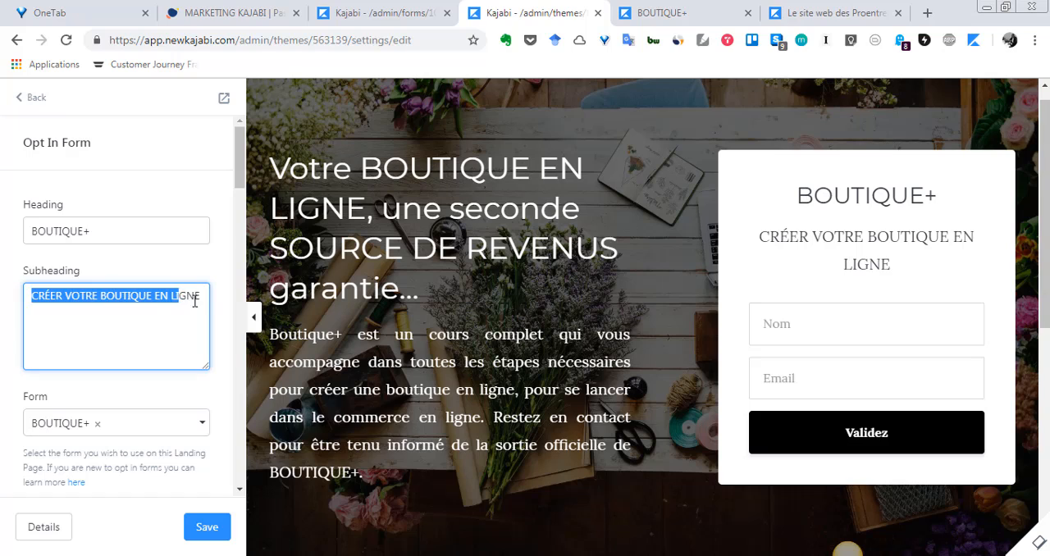
pyautogui.scroll(-1, 174, 330)
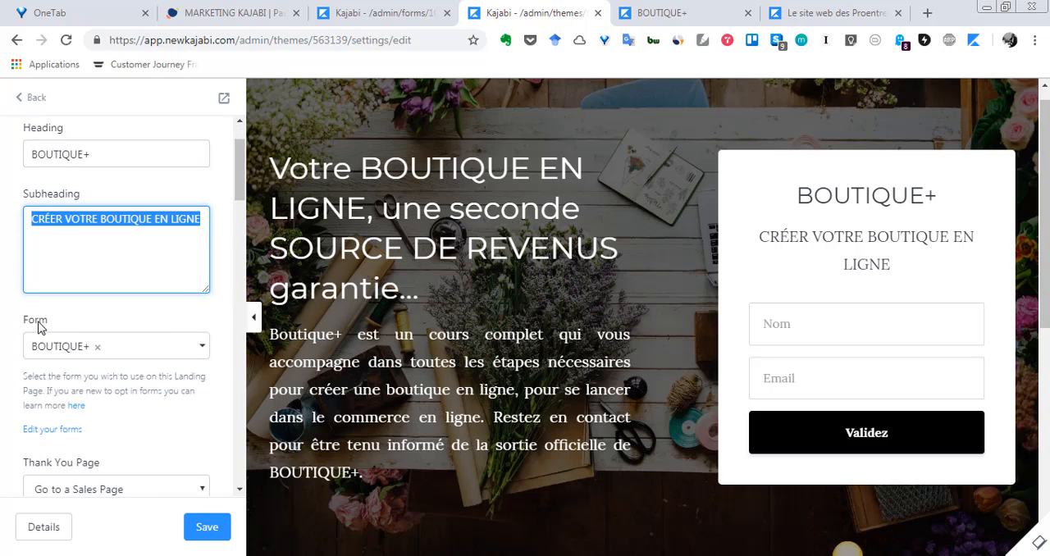
# Review the forms that can be linked to the Opt In Form section and close the list without choosing another one.
pyautogui.click(202, 347)
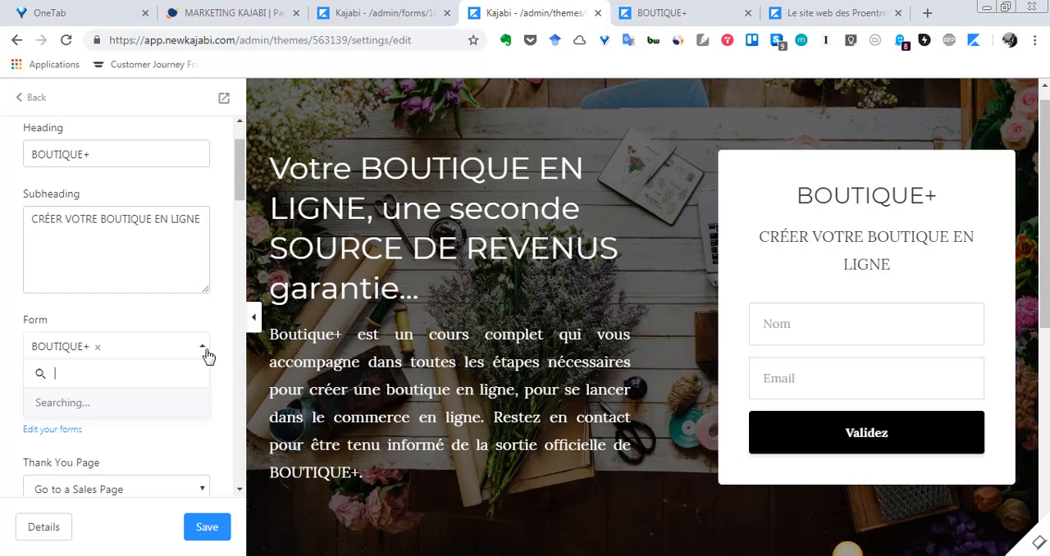
pyautogui.scroll(-3, 107, 430)
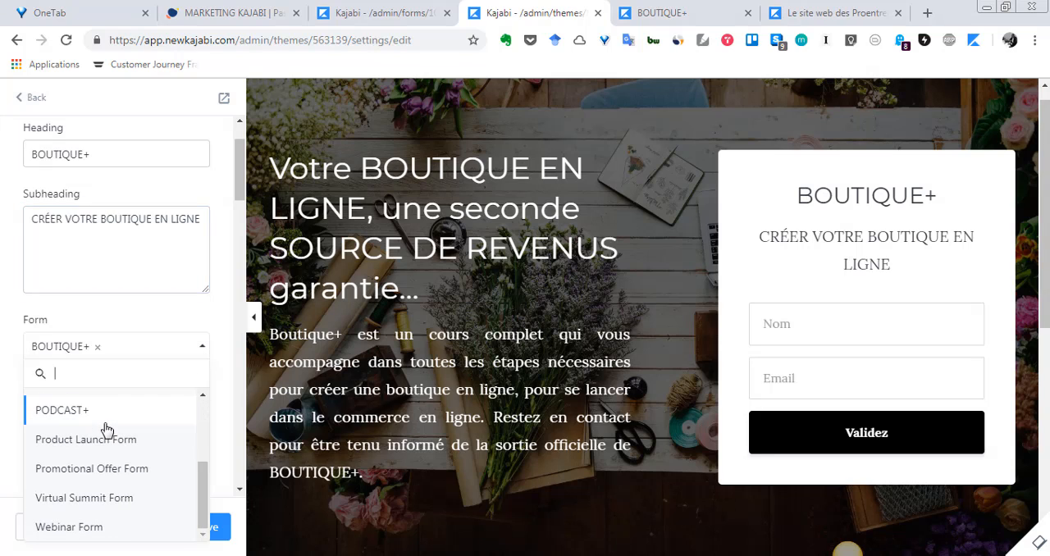
pyautogui.scroll(3, 105, 432)
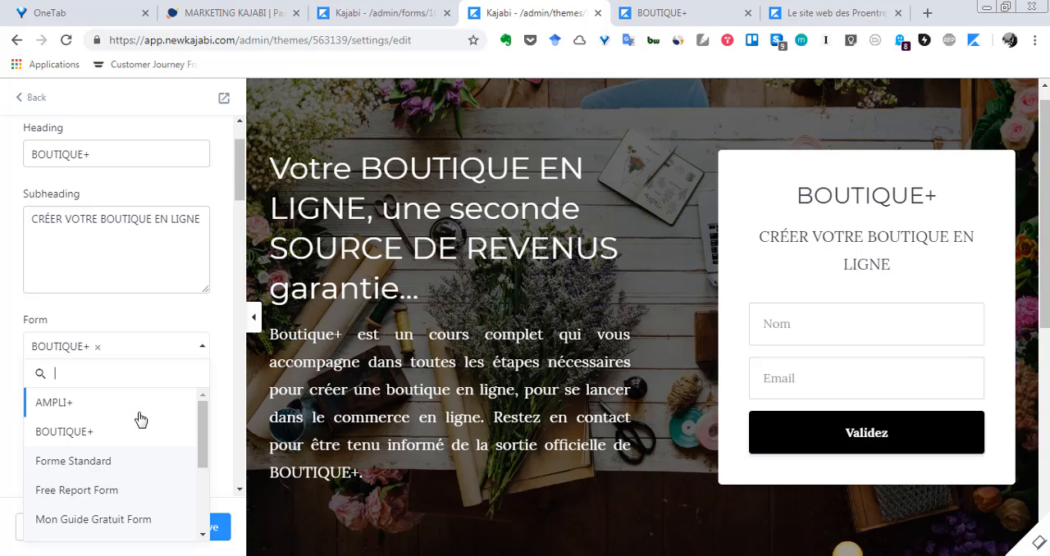
pyautogui.scroll(-3, 134, 431)
pyautogui.scroll(3, 134, 469)
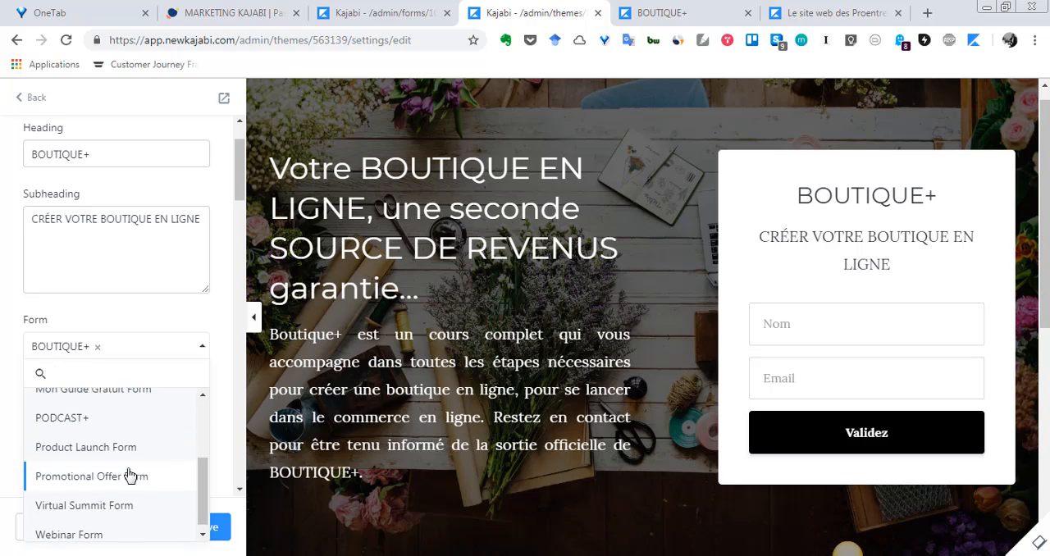
pyautogui.click(100, 316)
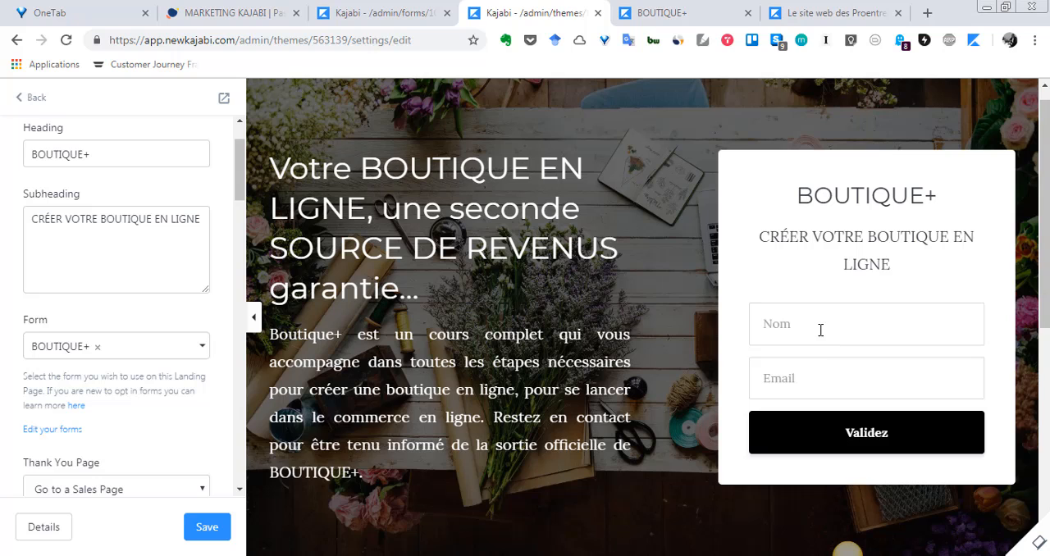
# Set the Opt In Form section's Thank You Page to Download a file, and open and close the file picker without choosing a file.
pyautogui.scroll(-2, 801, 366)
pyautogui.scroll(-2, 90, 312)
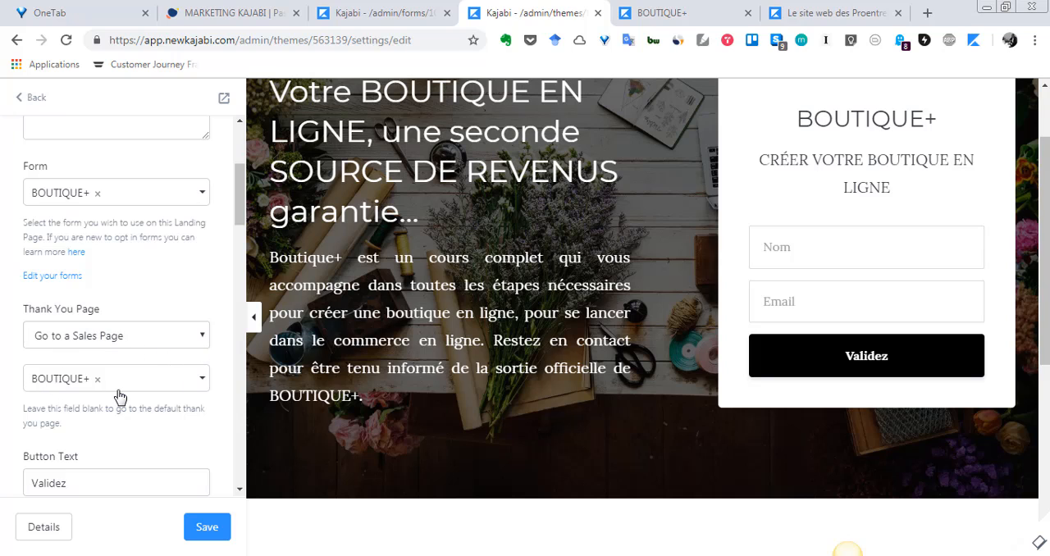
pyautogui.scroll(-1, 118, 396)
pyautogui.scroll(2, 115, 436)
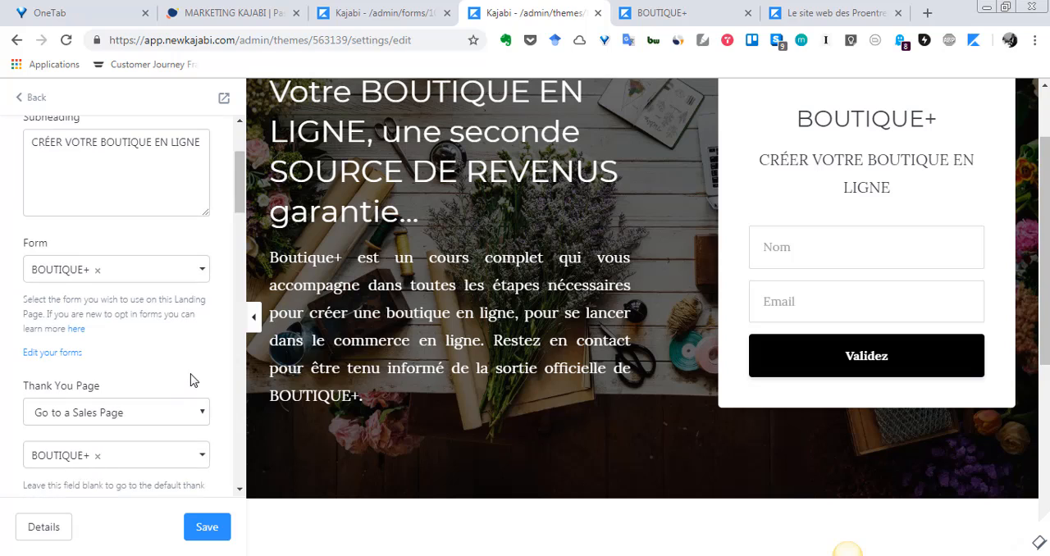
pyautogui.scroll(-2, 193, 379)
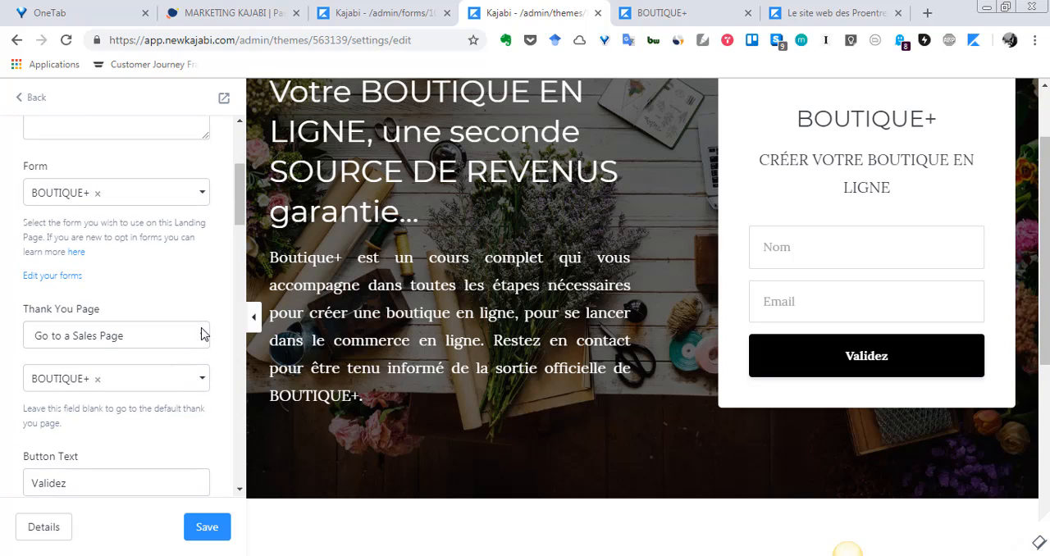
pyautogui.click(195, 340)
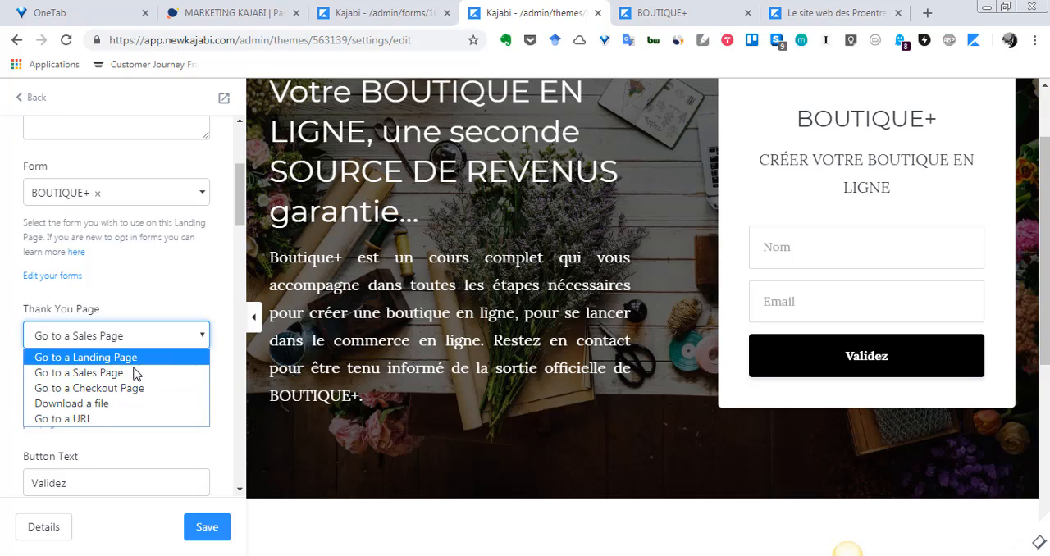
pyautogui.click(108, 403)
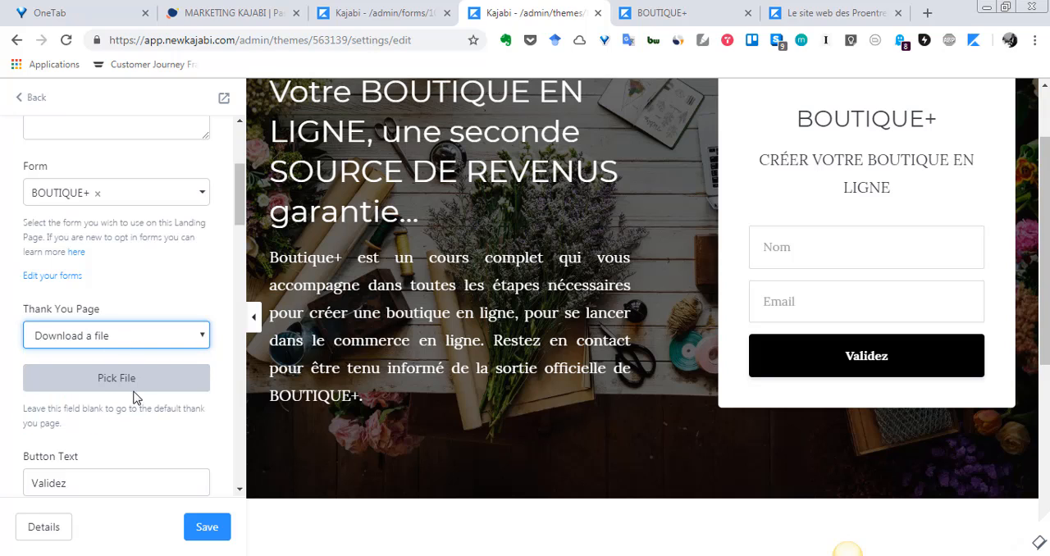
pyautogui.click(135, 386)
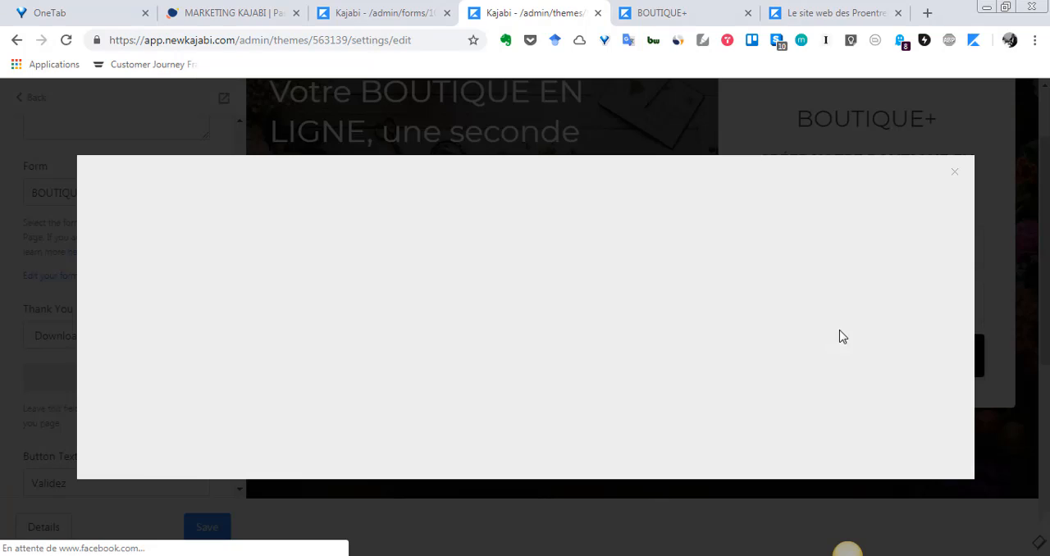
pyautogui.click(954, 173)
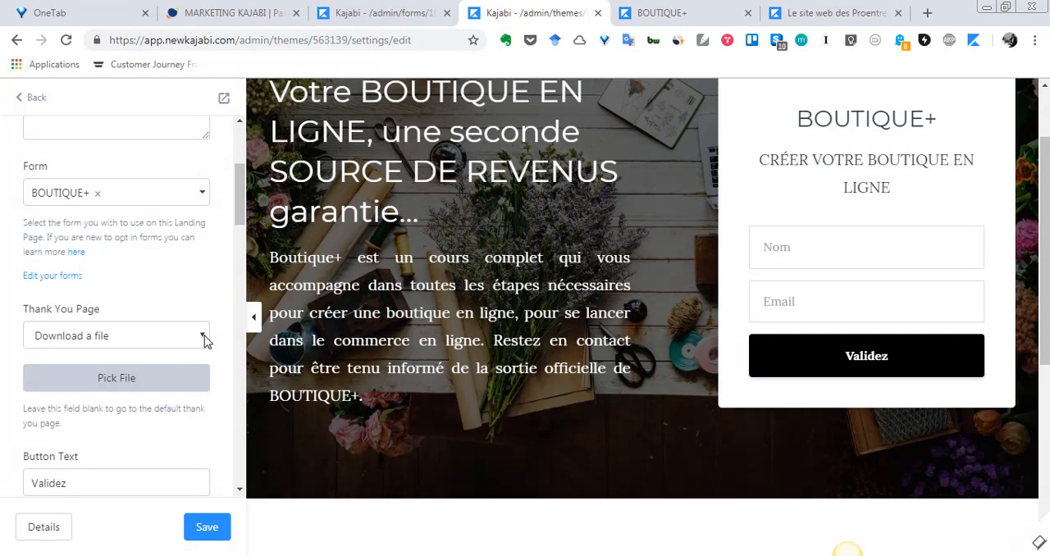
pyautogui.scroll(3, 140, 389)
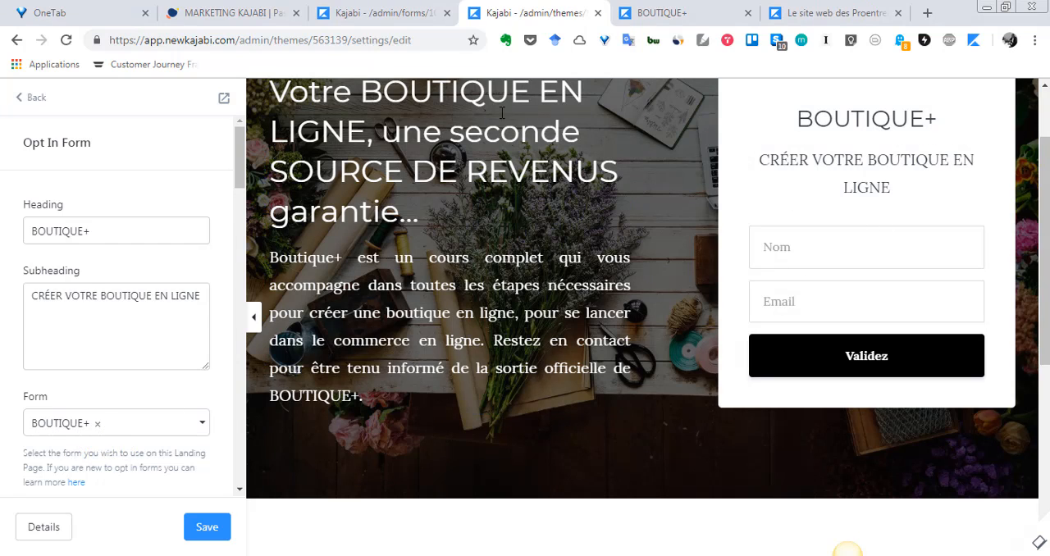
# Review the BOUTIQUE+ form's title and fields in its Kajabi editor and compare them with the form on the published BOUTIQUE+ page.
pyautogui.click(410, 12)
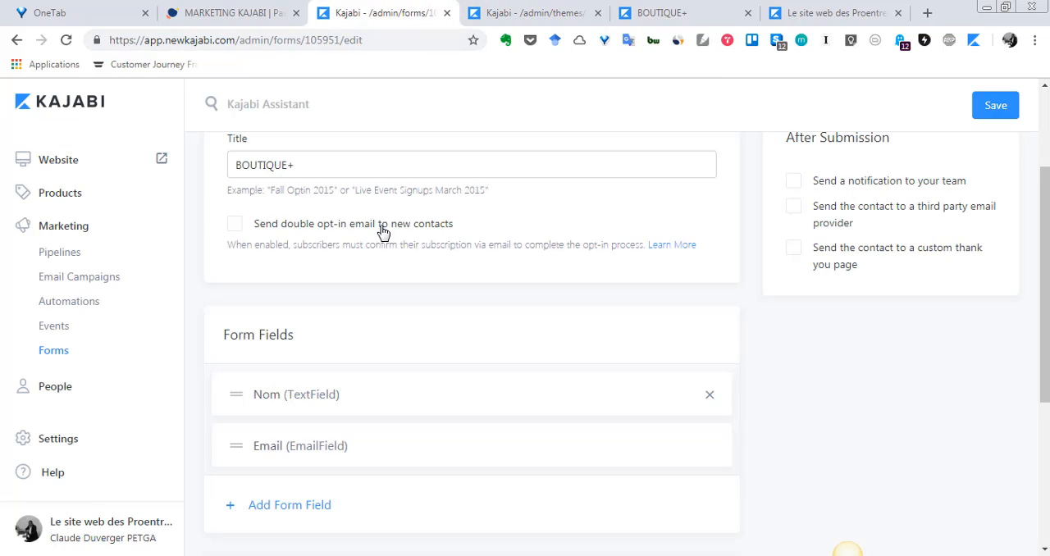
pyautogui.scroll(2, 361, 241)
pyautogui.scroll(-1, 328, 255)
pyautogui.scroll(-2, 295, 328)
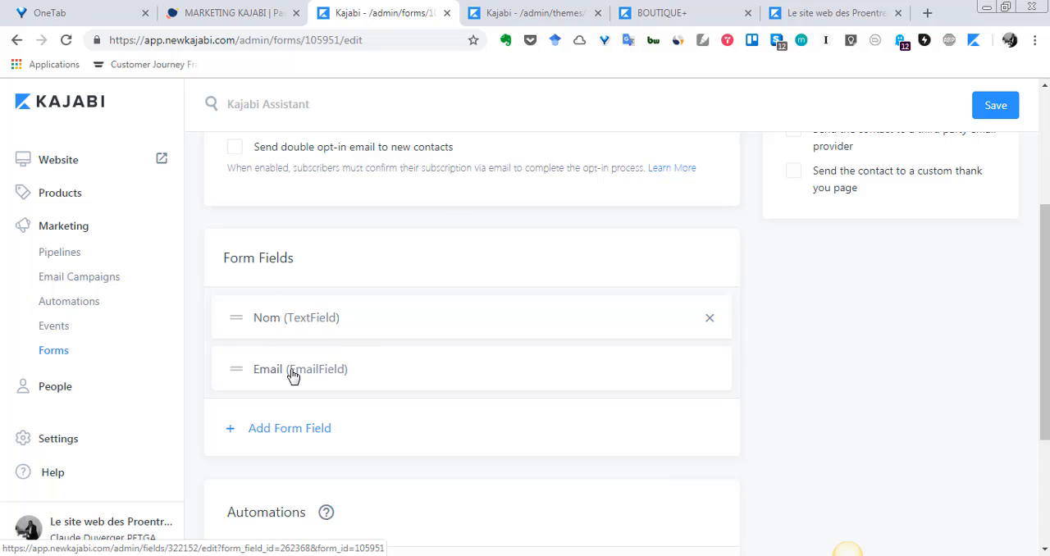
pyautogui.click(668, 12)
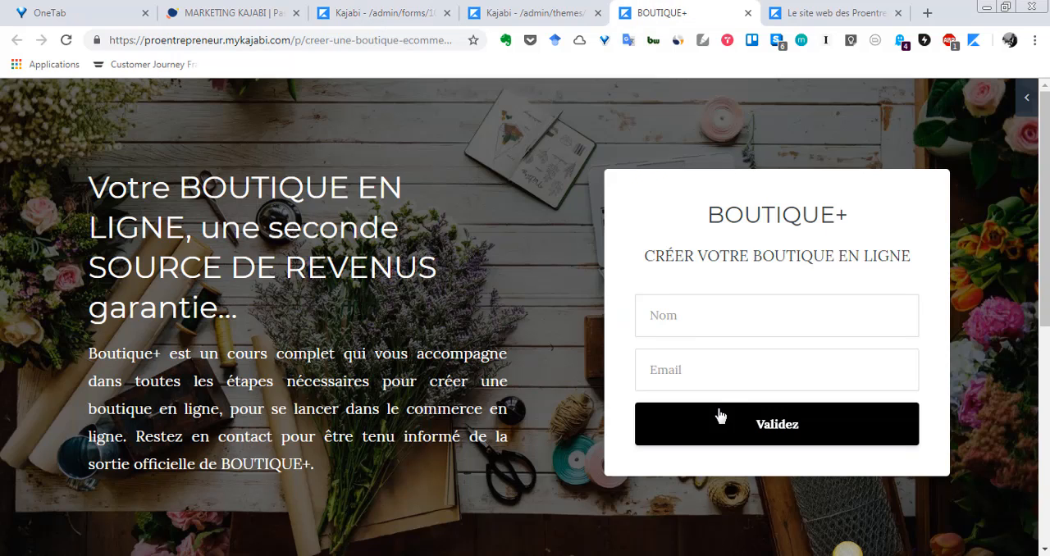
# Review the existing fields that can be added to the BOUTIQUE+ form and close the list without choosing one.
pyautogui.click(410, 13)
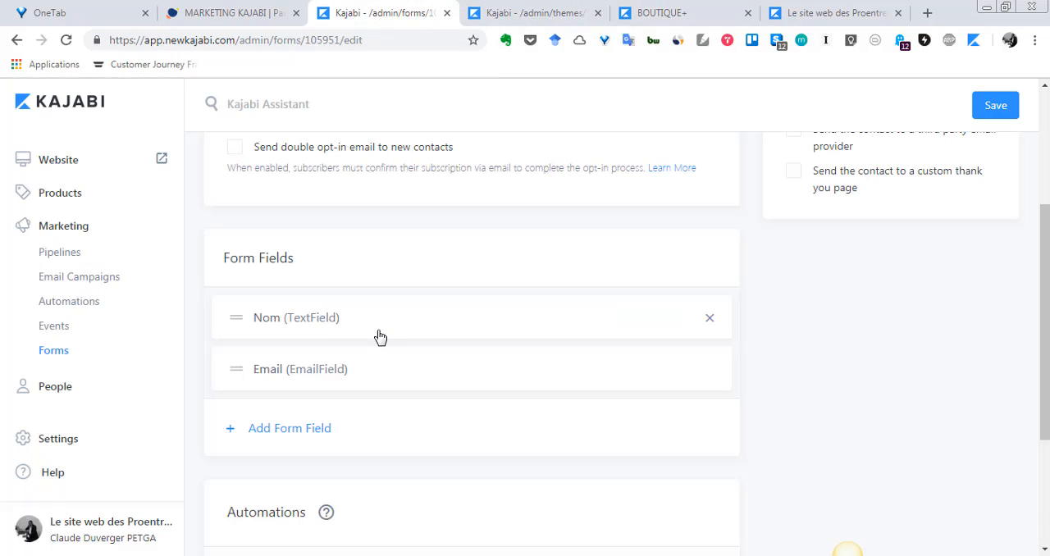
pyautogui.scroll(-2, 345, 328)
pyautogui.click(229, 279)
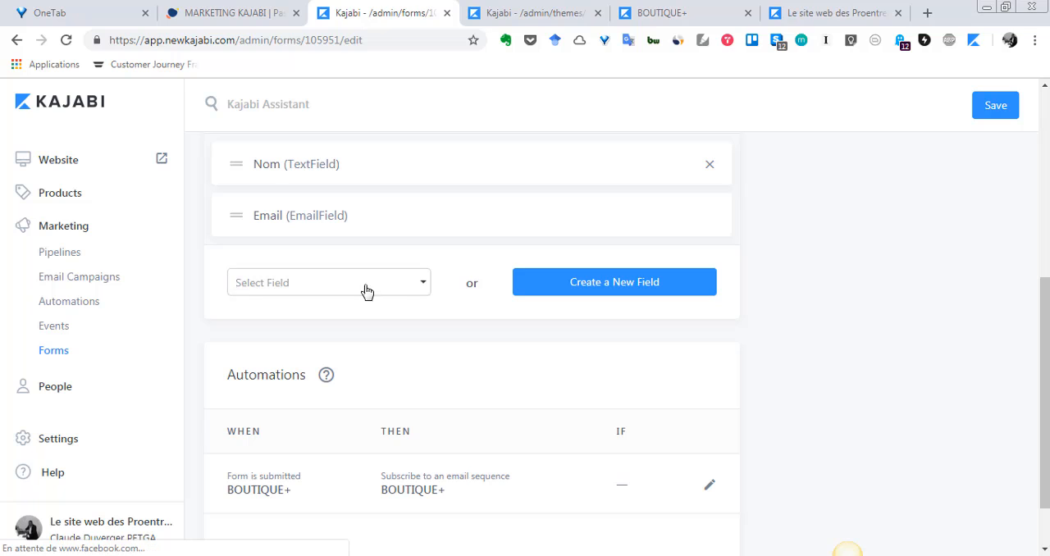
pyautogui.click(421, 287)
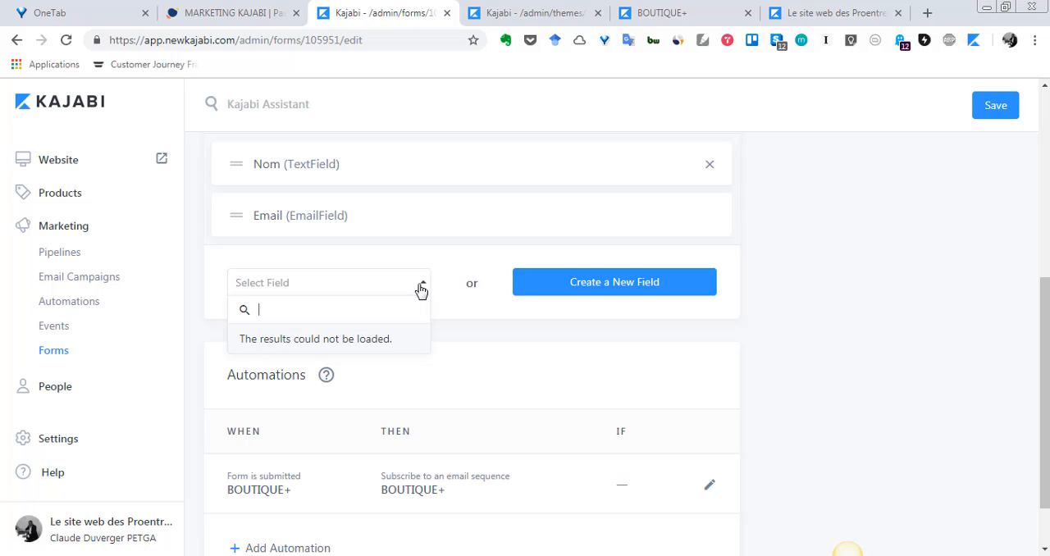
pyautogui.scroll(-1, 421, 291)
pyautogui.click(419, 212)
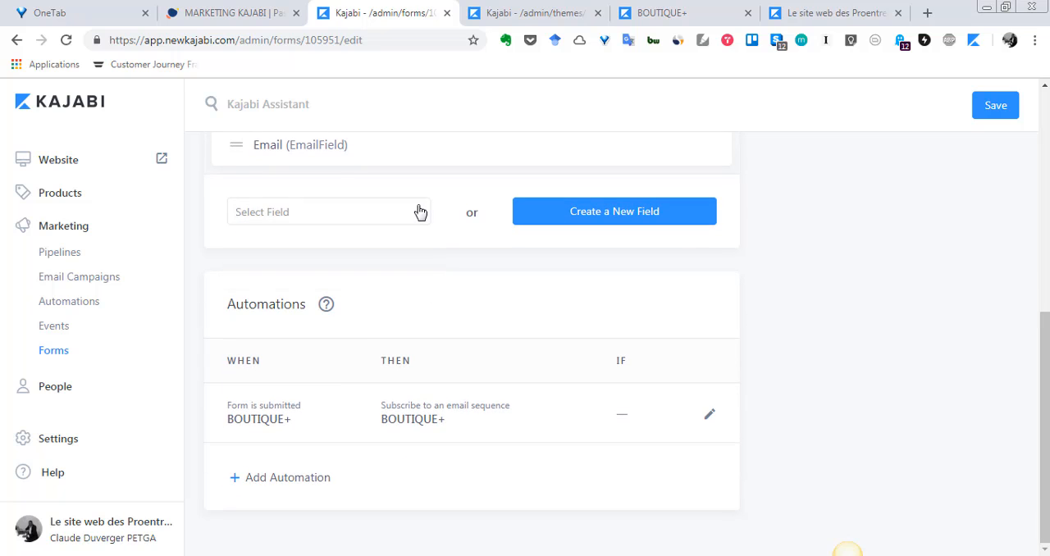
pyautogui.click(419, 211)
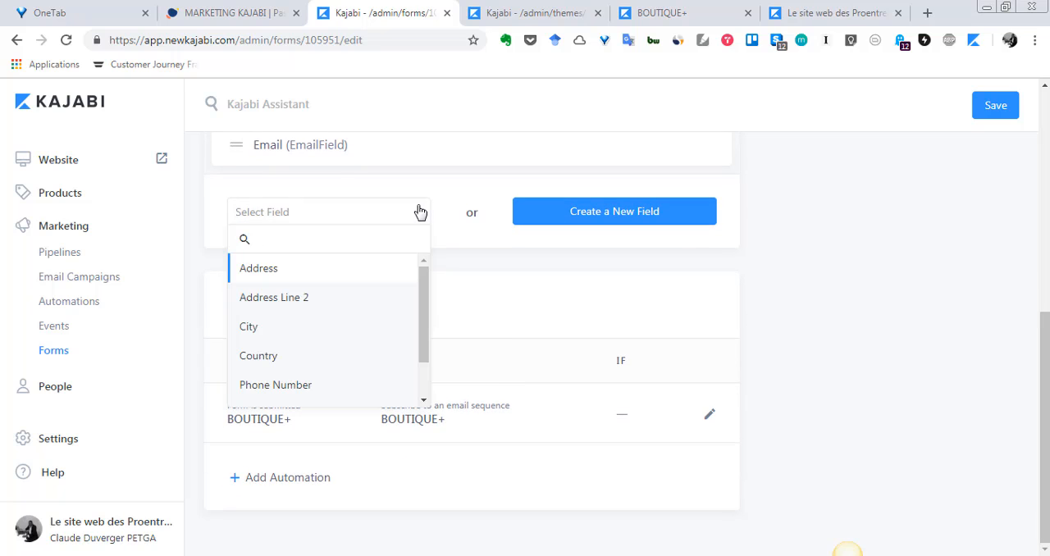
pyautogui.scroll(-2, 321, 299)
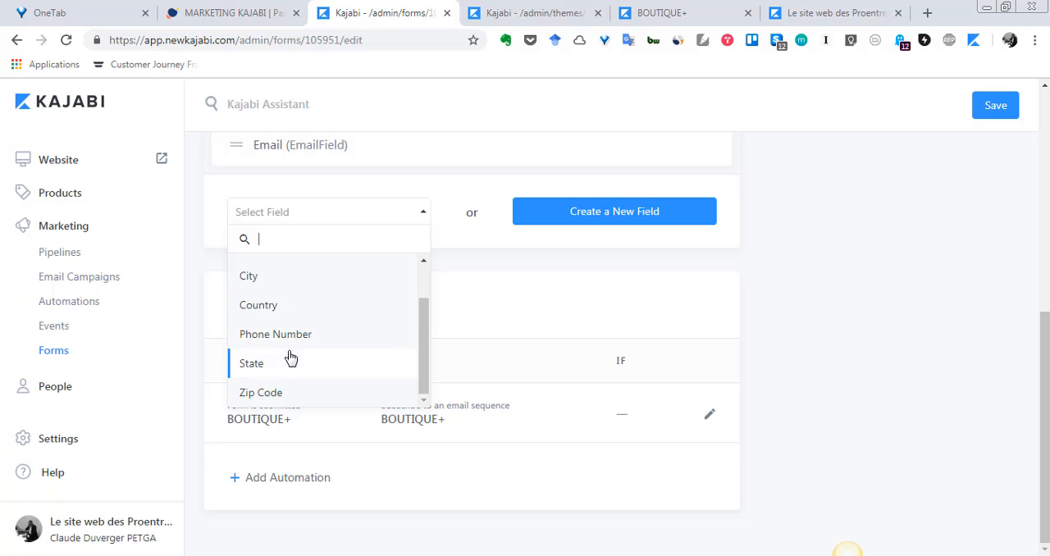
pyautogui.click(806, 250)
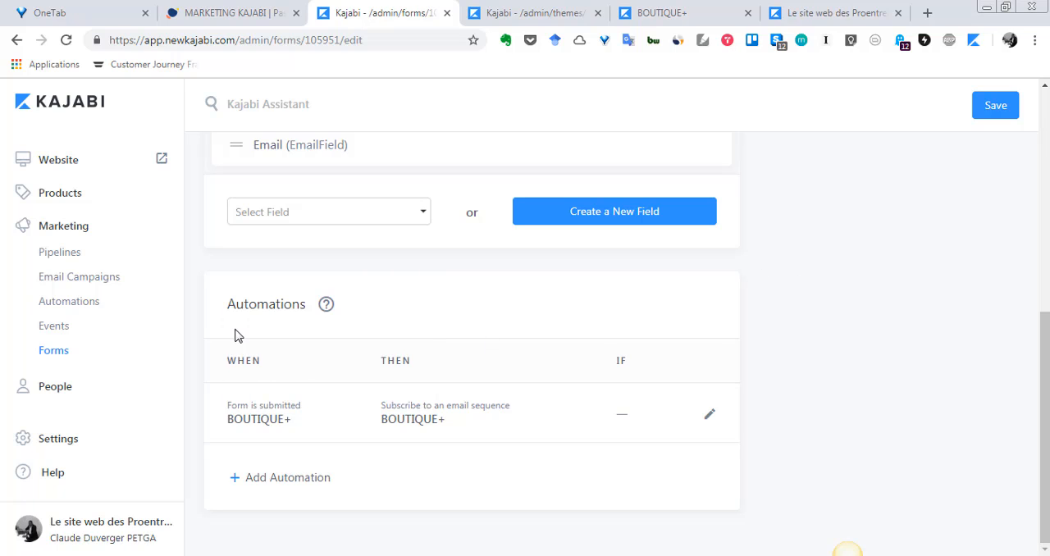
# Compare the BOUTIQUE+ form's editor with its published page and return to the editor.
pyautogui.scroll(5, 572, 255)
pyautogui.scroll(-5, 569, 262)
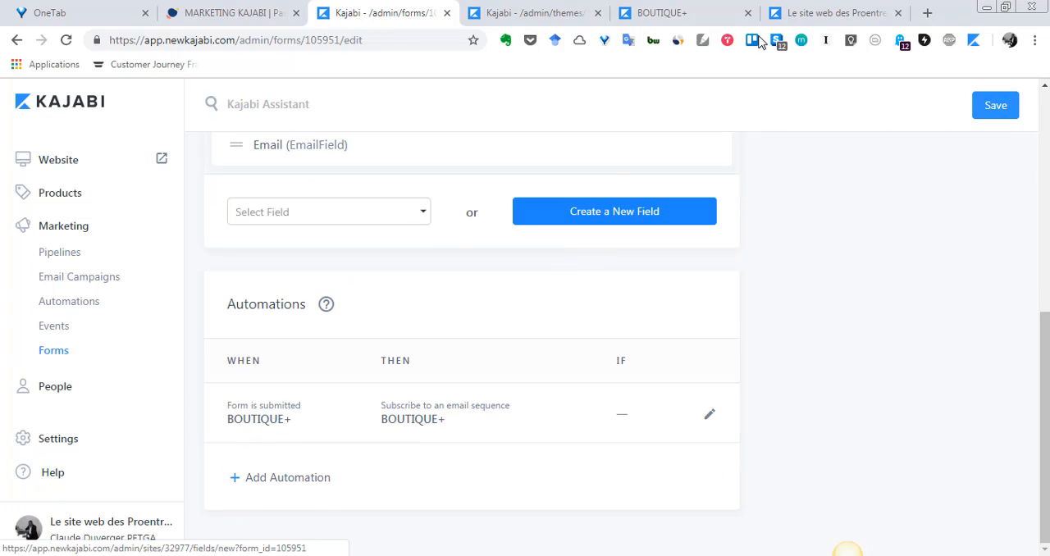
pyautogui.click(692, 9)
pyautogui.click(423, 12)
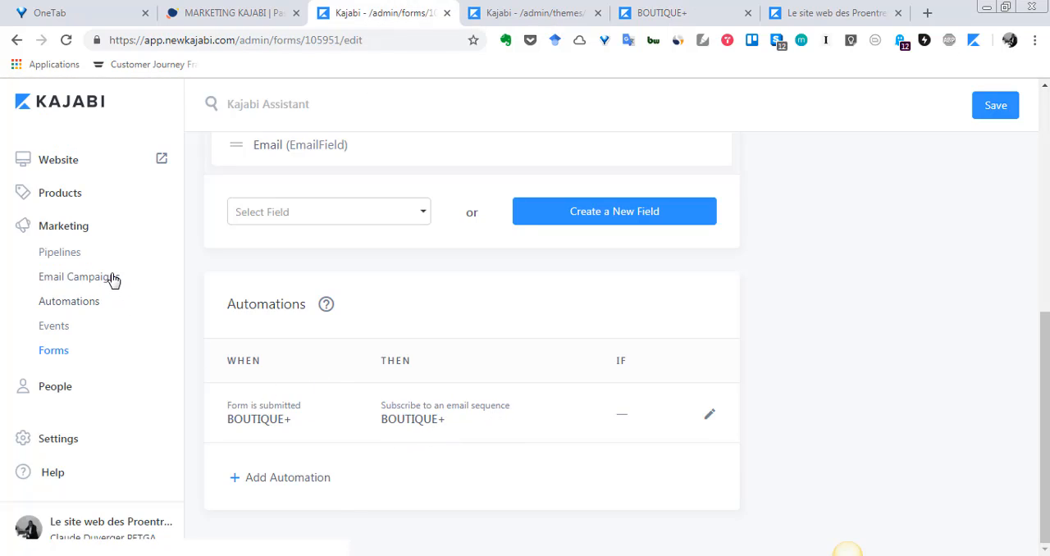
# Go back to the Forms list, create a new form titled MON COURS YOGA and save it.
pyautogui.scroll(10, 766, 453)
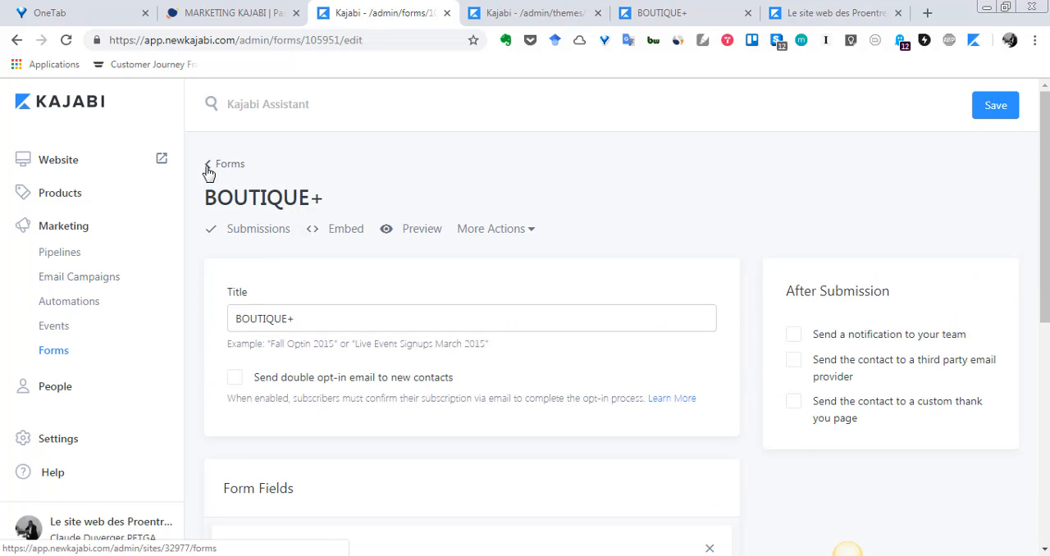
pyautogui.click(209, 169)
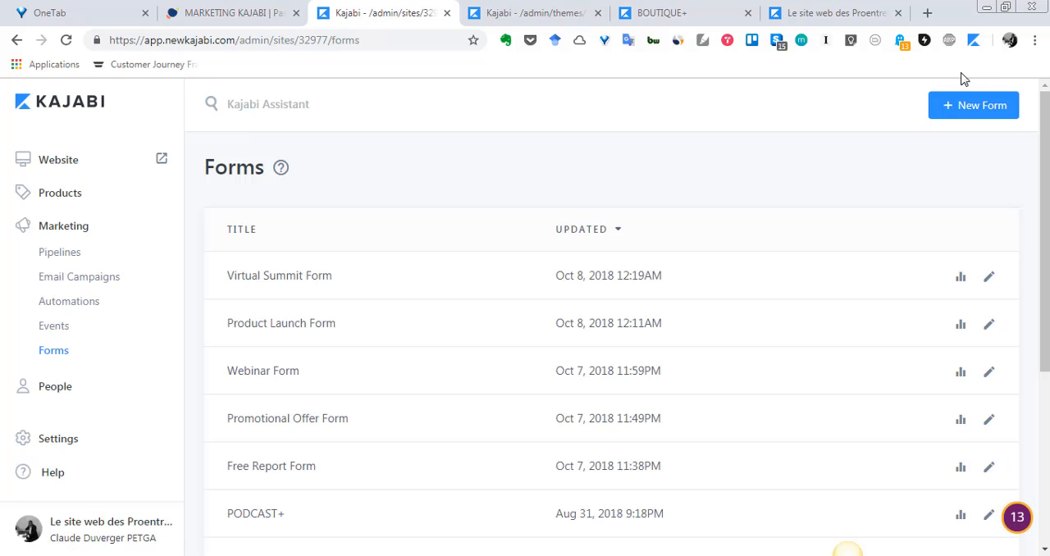
pyautogui.click(949, 111)
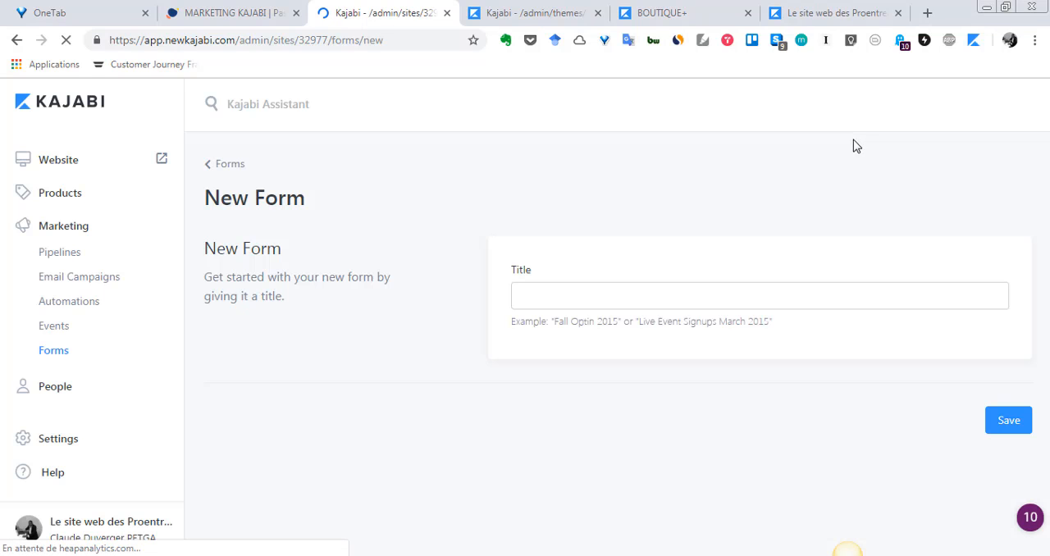
pyautogui.click(629, 298)
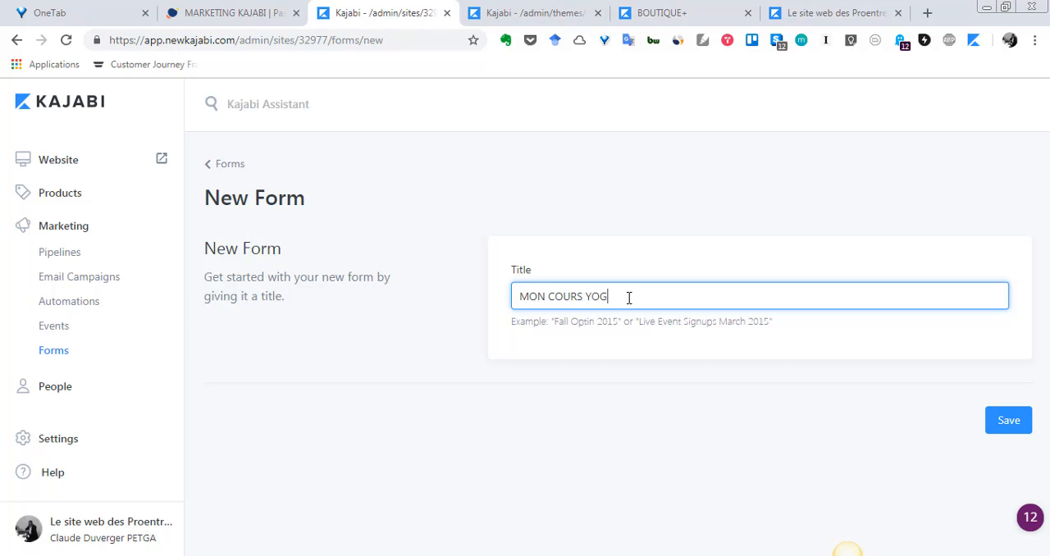
pyautogui.click(1009, 420)
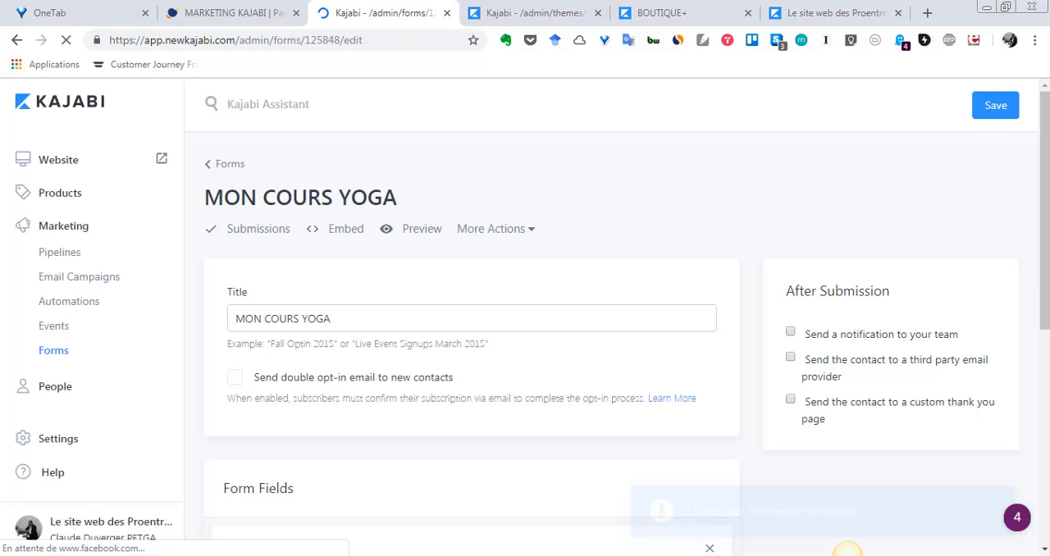
# Review the MON COURS YOGA form's fields, After Submission options and additional actions without changing anything.
pyautogui.scroll(-3, 713, 243)
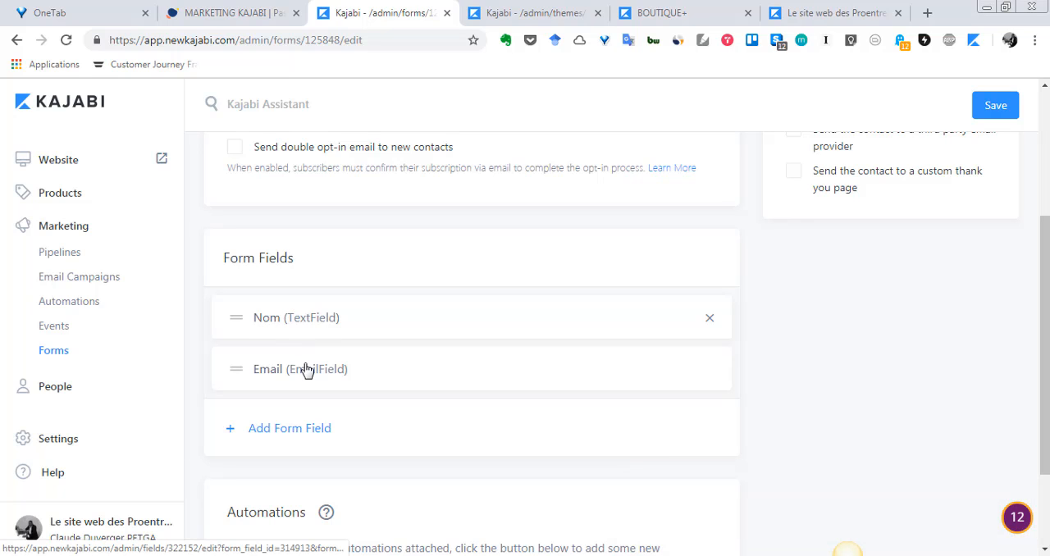
pyautogui.scroll(-1, 305, 369)
pyautogui.scroll(2, 304, 369)
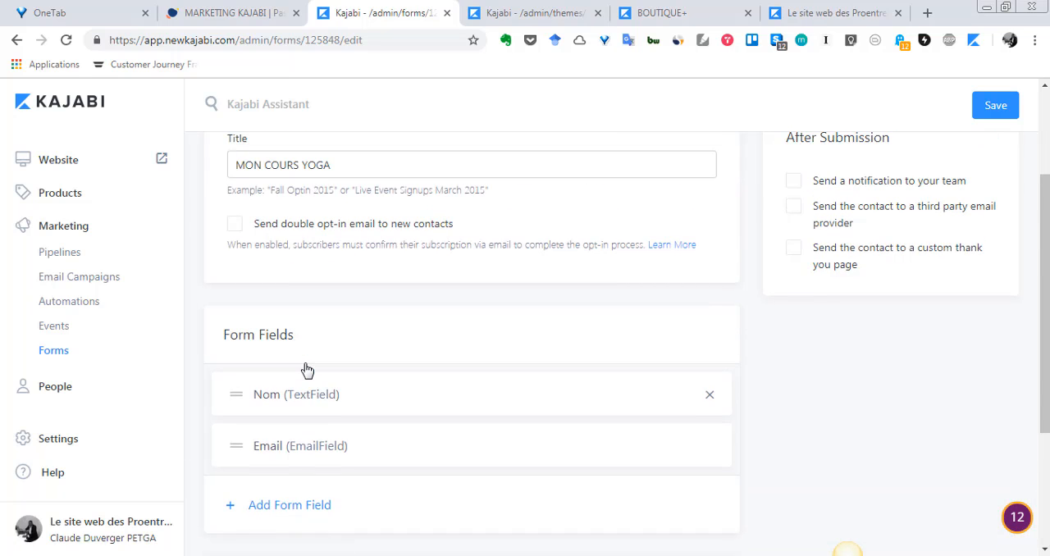
pyautogui.scroll(2, 304, 370)
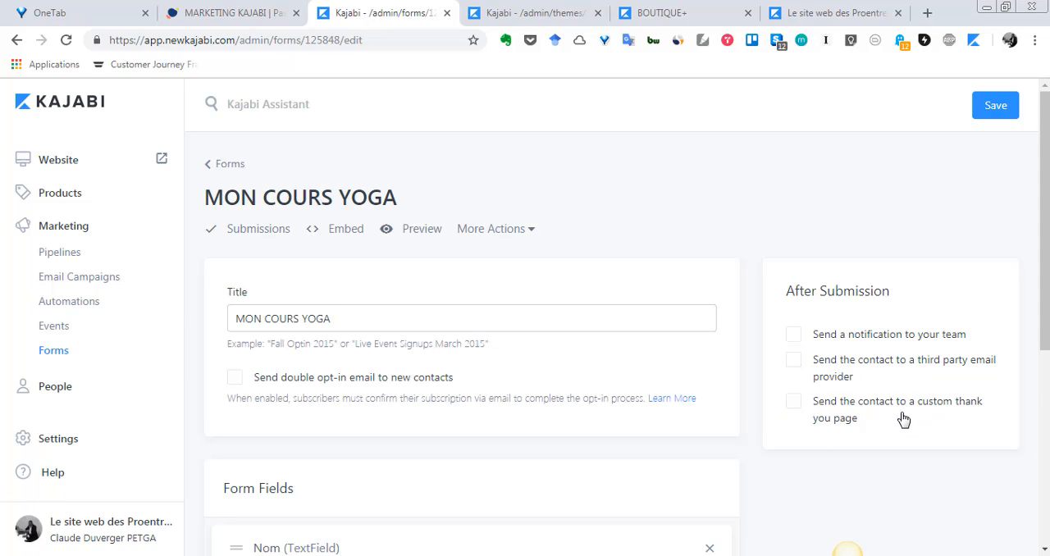
pyautogui.scroll(-1, 904, 420)
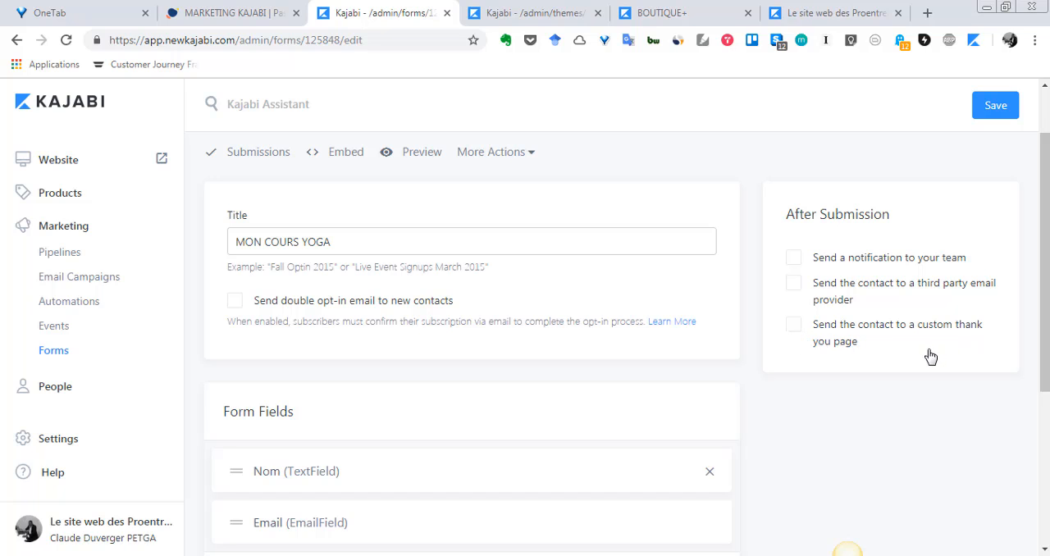
pyautogui.scroll(-3, 879, 344)
pyautogui.scroll(4, 882, 343)
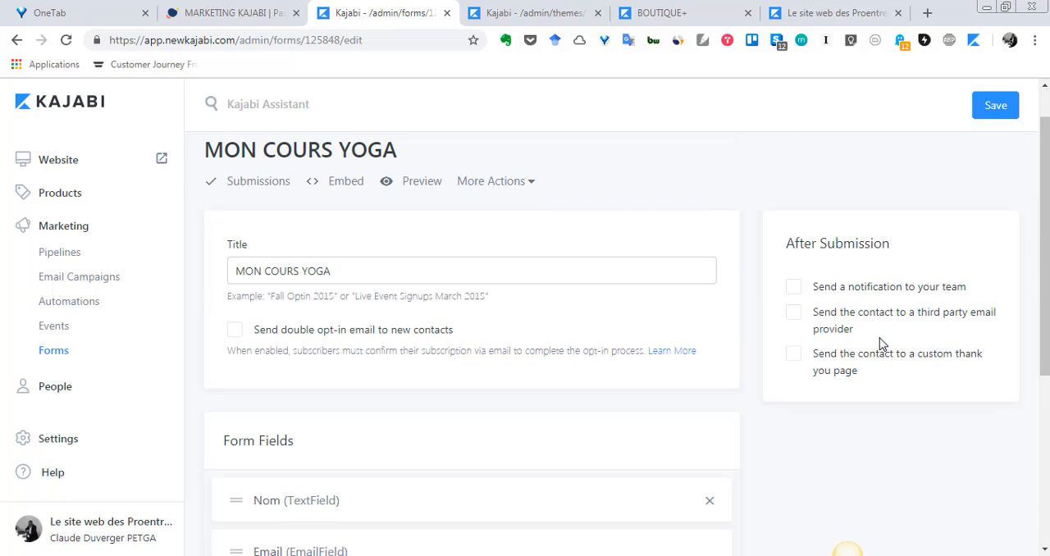
pyautogui.click(532, 184)
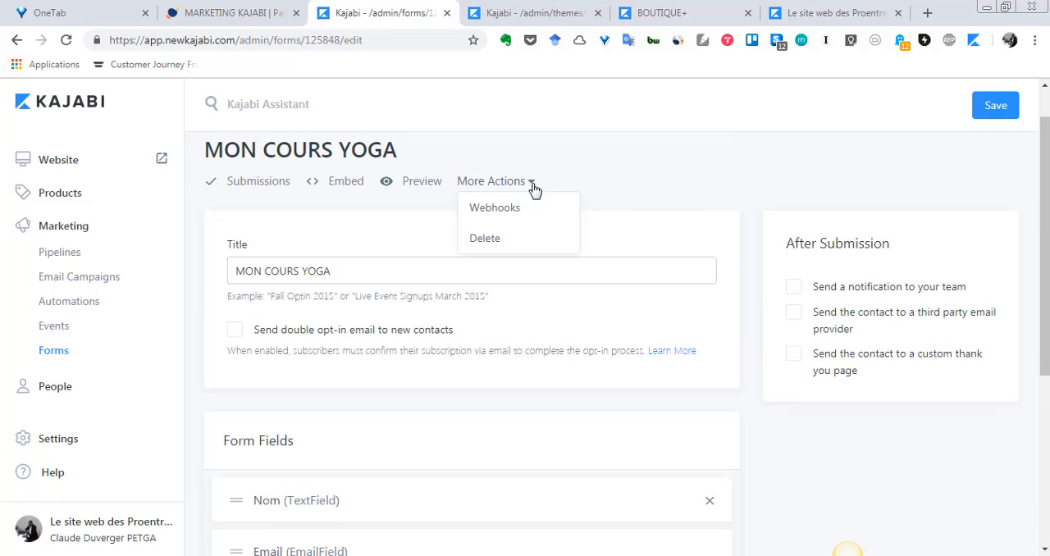
pyautogui.click(649, 193)
# Start a new automation on the MON COURS YOGA form that subscribes contacts to the email sequence YOGA SEQUENCE.
pyautogui.scroll(-4, 637, 248)
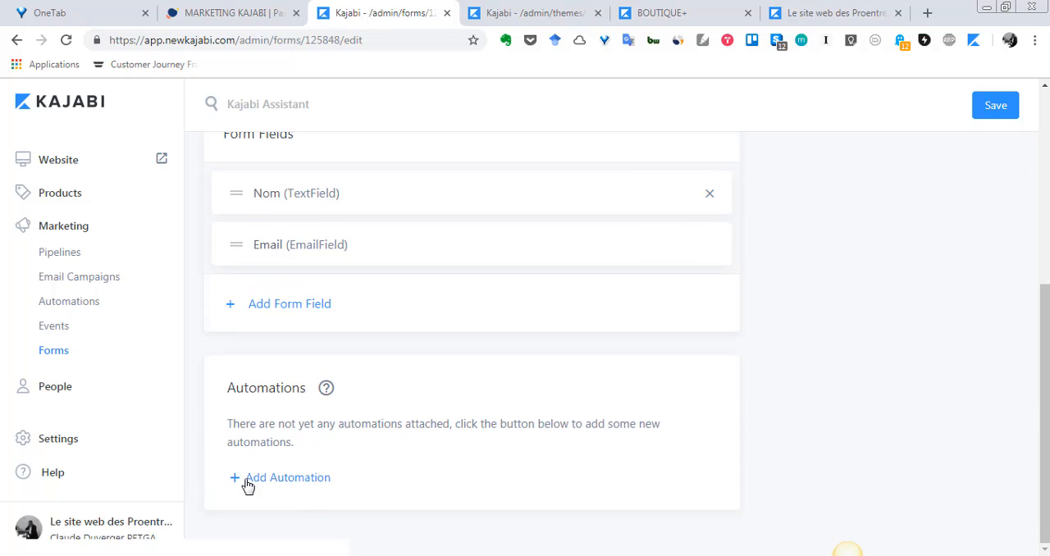
pyautogui.scroll(4, 271, 459)
pyautogui.scroll(-4, 307, 426)
pyautogui.click(233, 484)
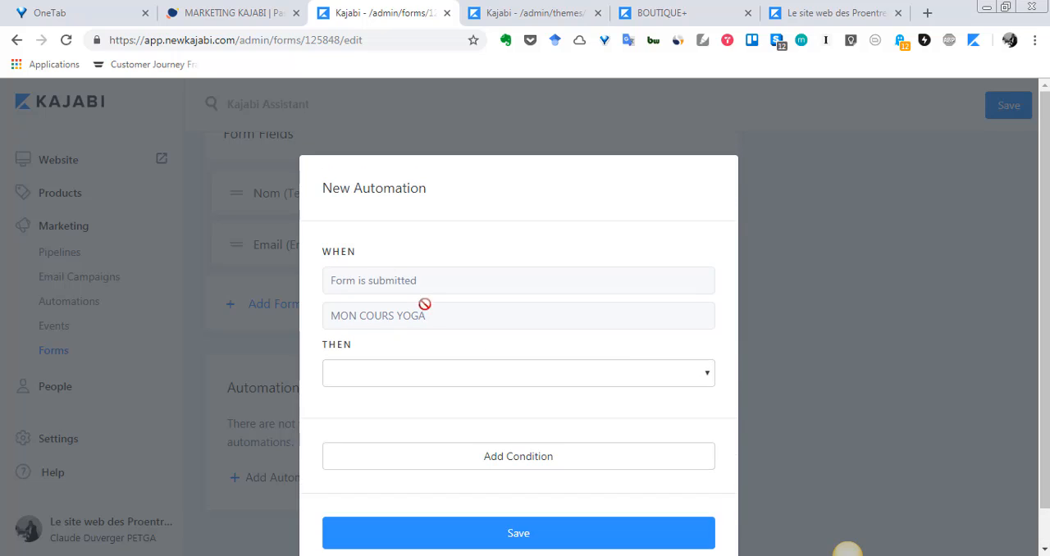
pyautogui.click(680, 373)
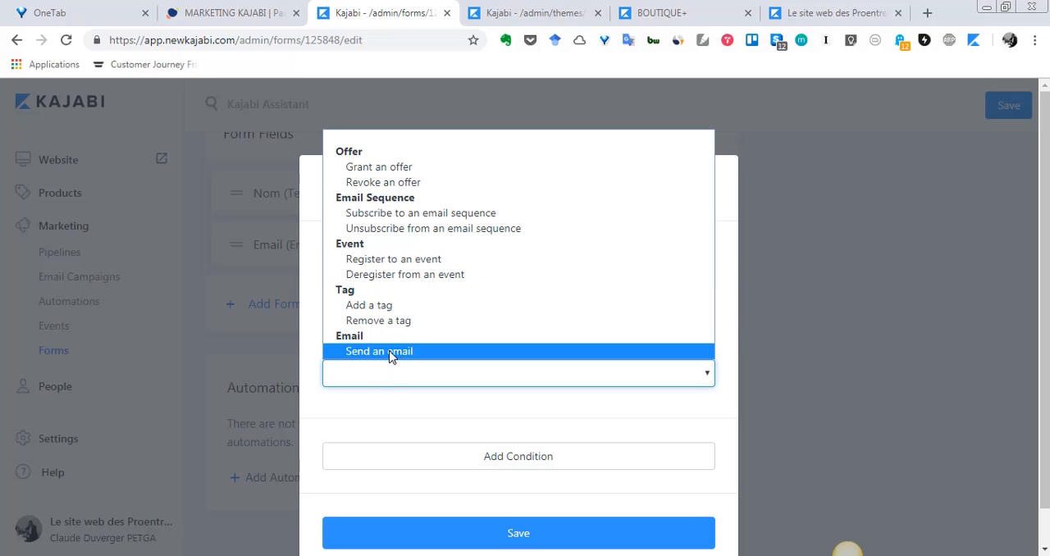
pyautogui.click(467, 214)
pyautogui.scroll(-2, 702, 420)
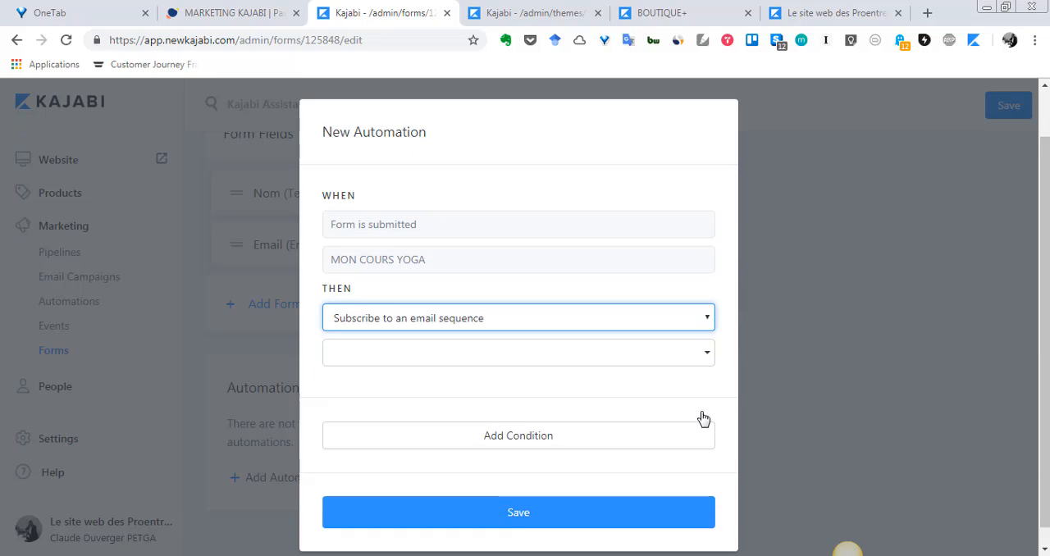
pyautogui.click(709, 336)
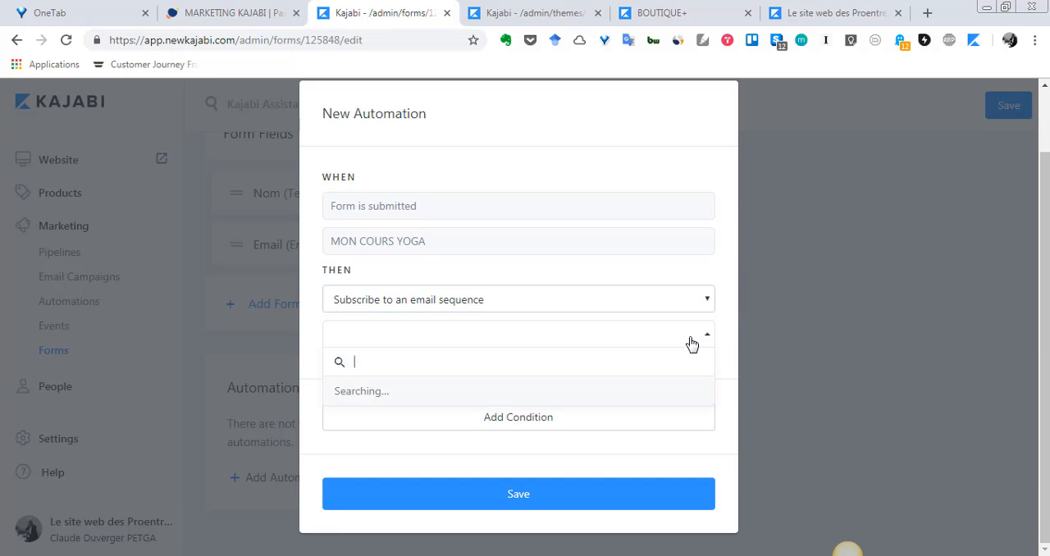
pyautogui.scroll(-5, 573, 396)
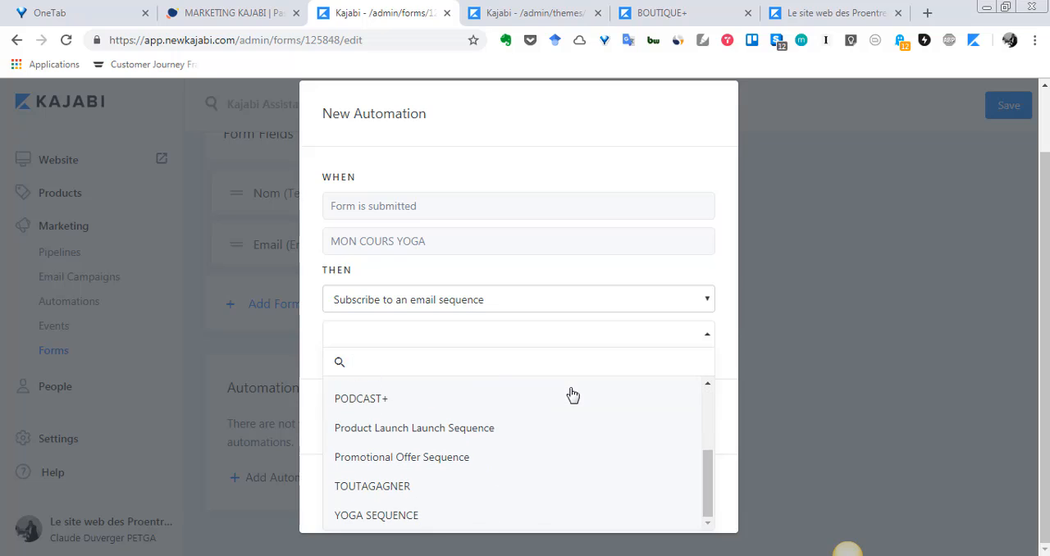
pyautogui.click(388, 516)
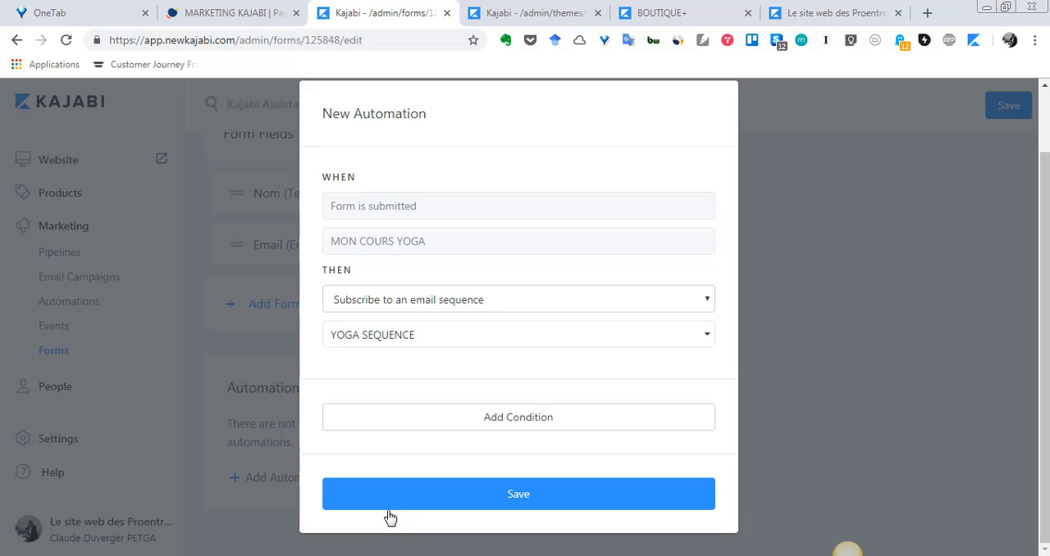
# Add a condition to the automation, review the available filters and dismiss the automation without saving.
pyautogui.click(542, 420)
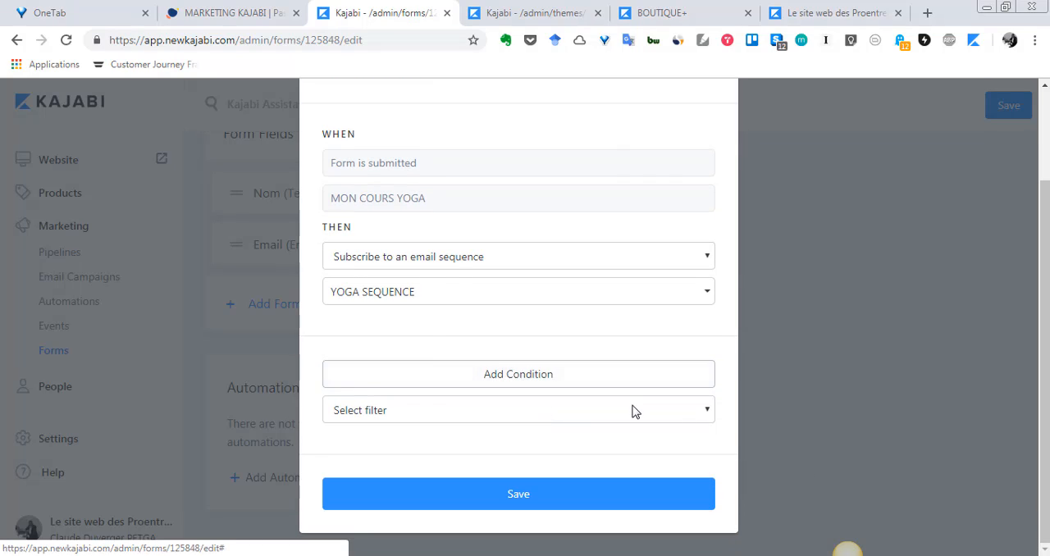
pyautogui.click(630, 410)
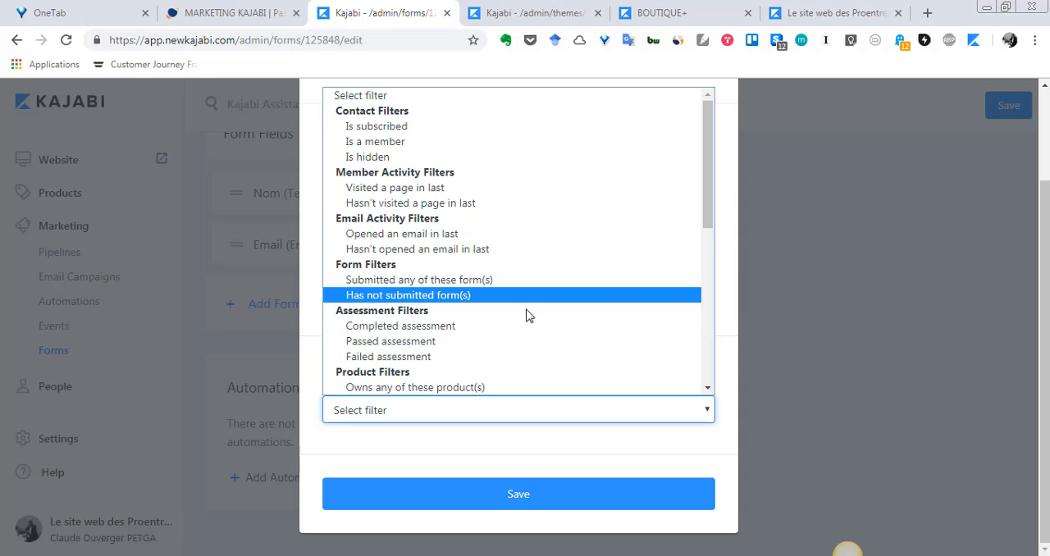
pyautogui.scroll(-5, 528, 316)
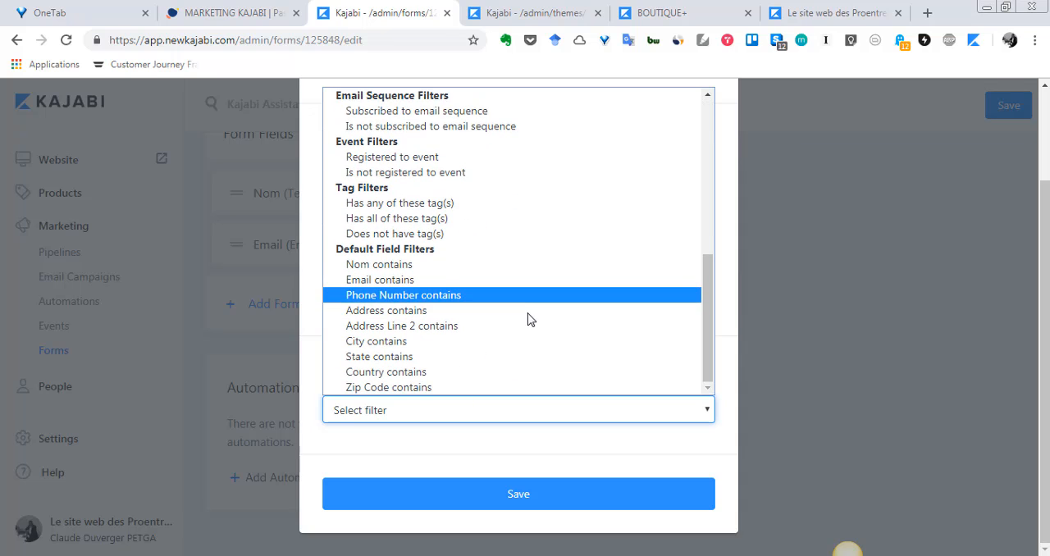
pyautogui.click(838, 332)
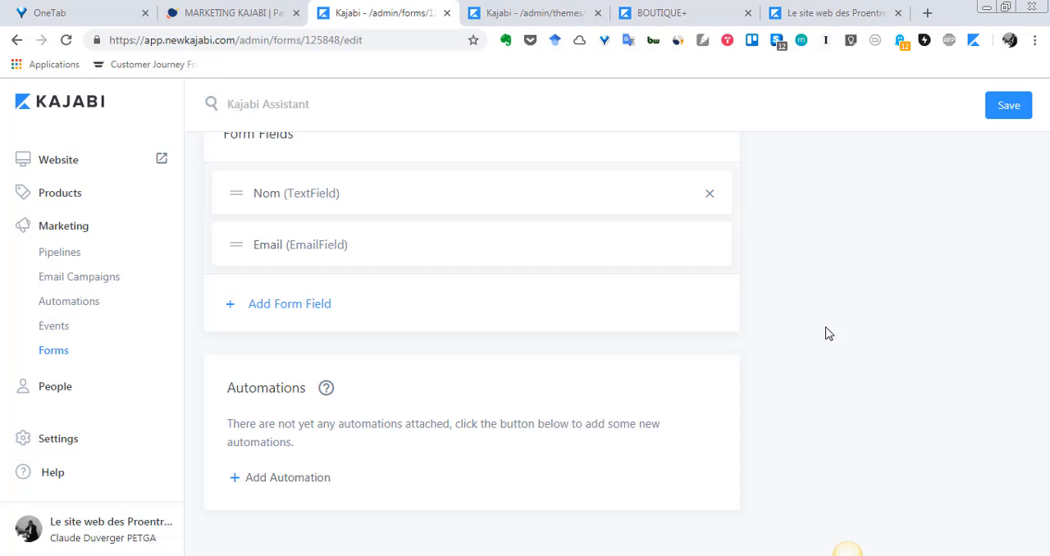
# Add and save an automation on the MON COURS YOGA form that subscribes contacts to the email sequence YOGA SEQUENCE.
pyautogui.click(239, 477)
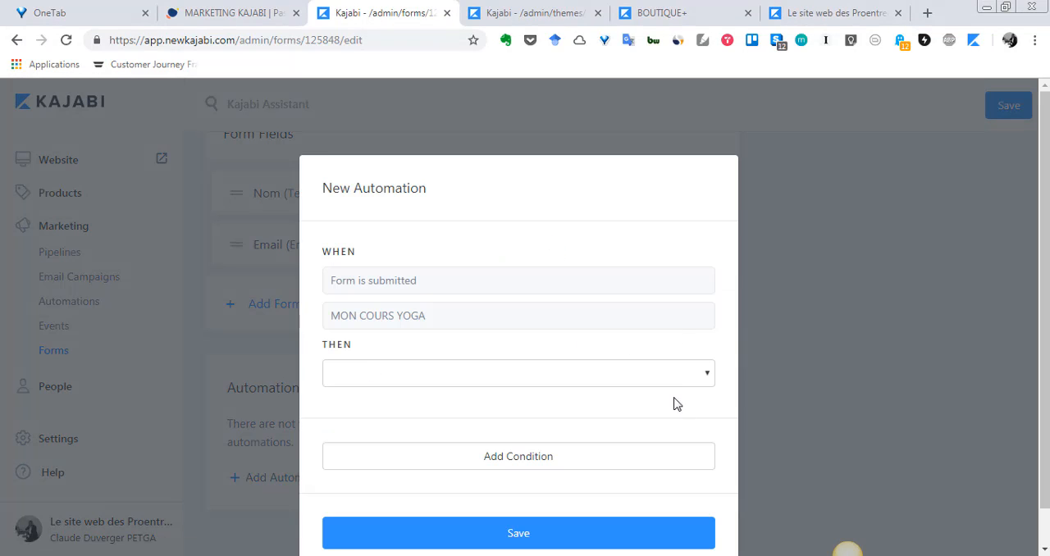
pyautogui.click(684, 376)
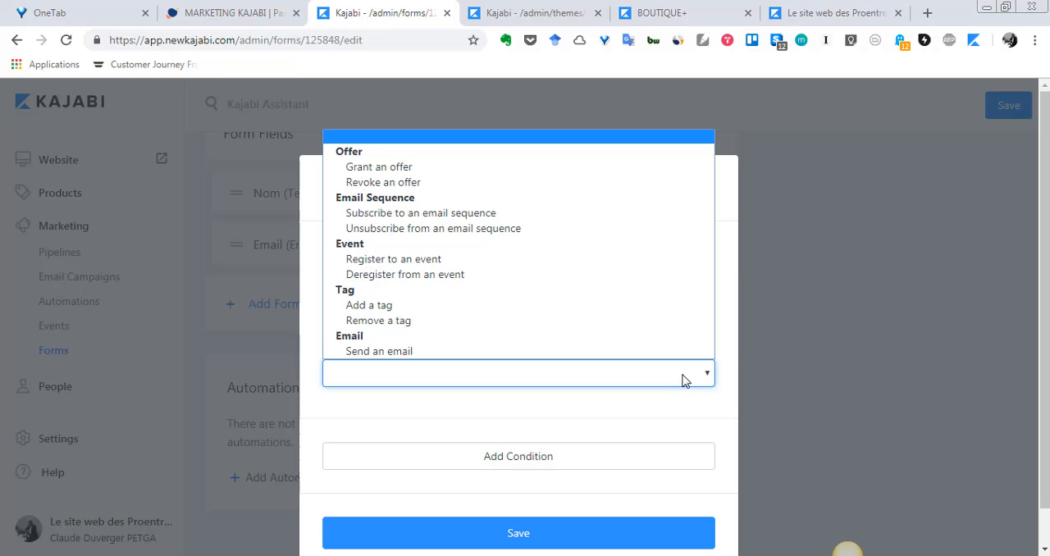
pyautogui.click(440, 213)
pyautogui.click(644, 334)
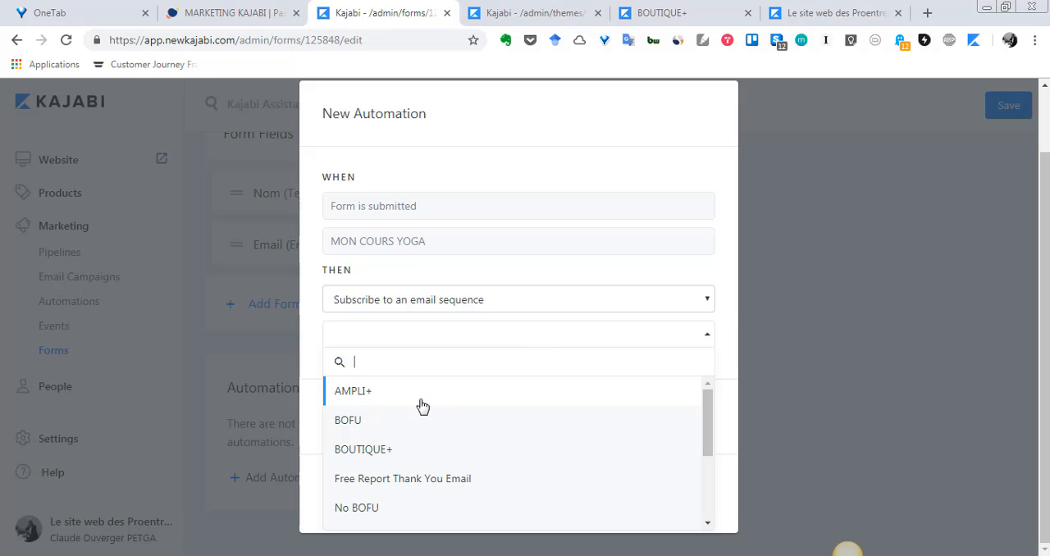
pyautogui.scroll(-5, 410, 410)
pyautogui.click(421, 515)
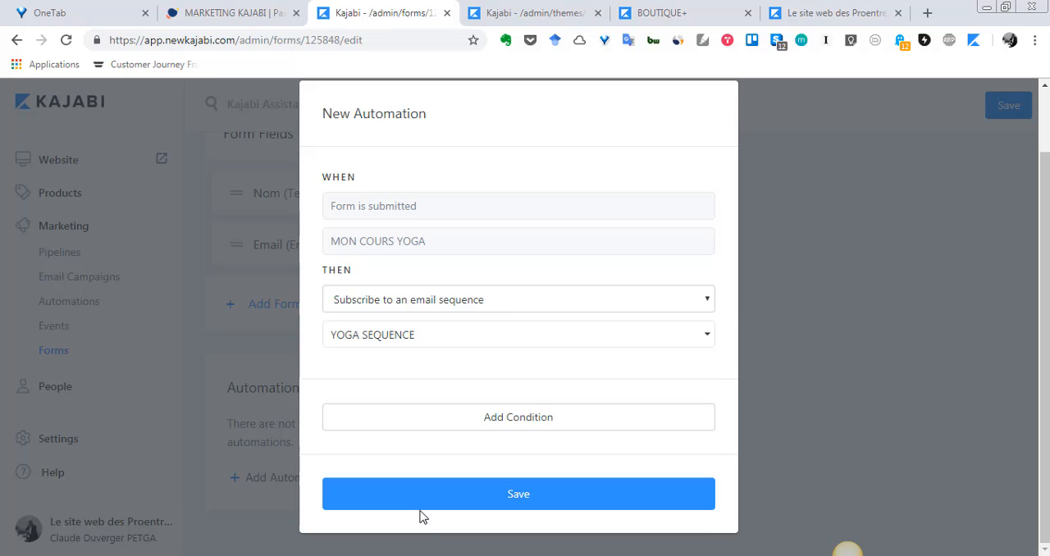
pyautogui.click(593, 493)
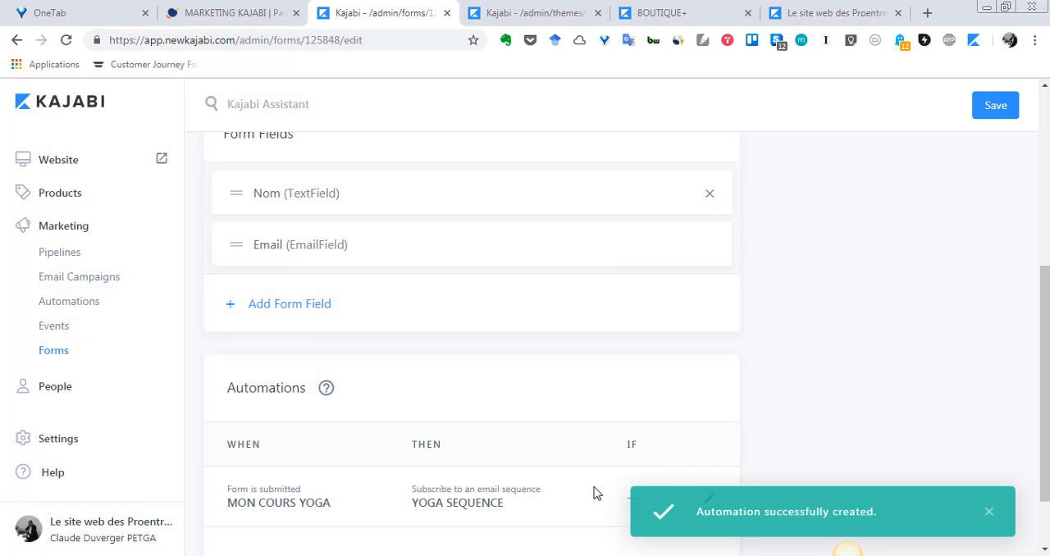
pyautogui.scroll(4, 593, 216)
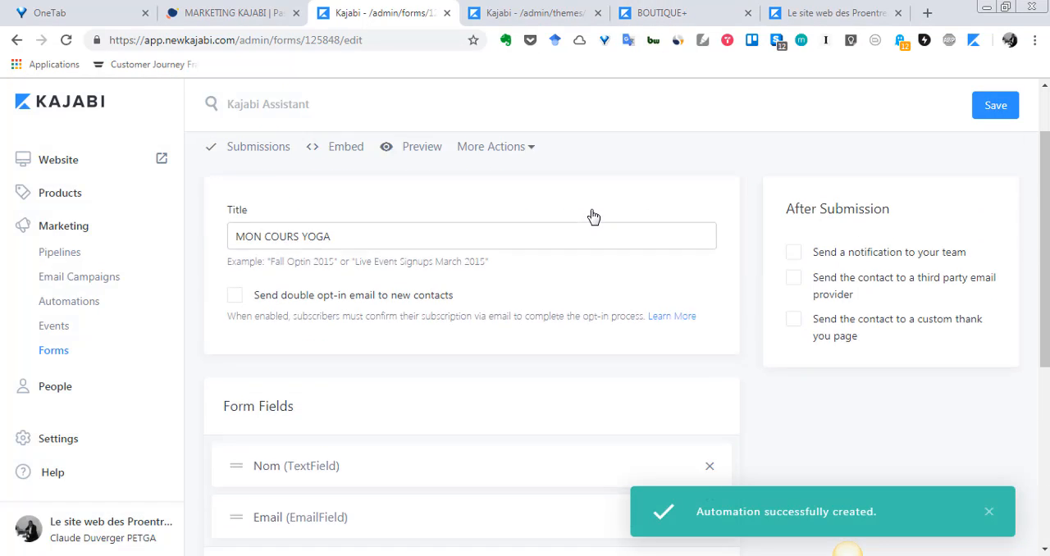
# Close the BOUTIQUE+ theme editor and its published page, and return to the MON COURS YOGA form.
pyautogui.click(644, 12)
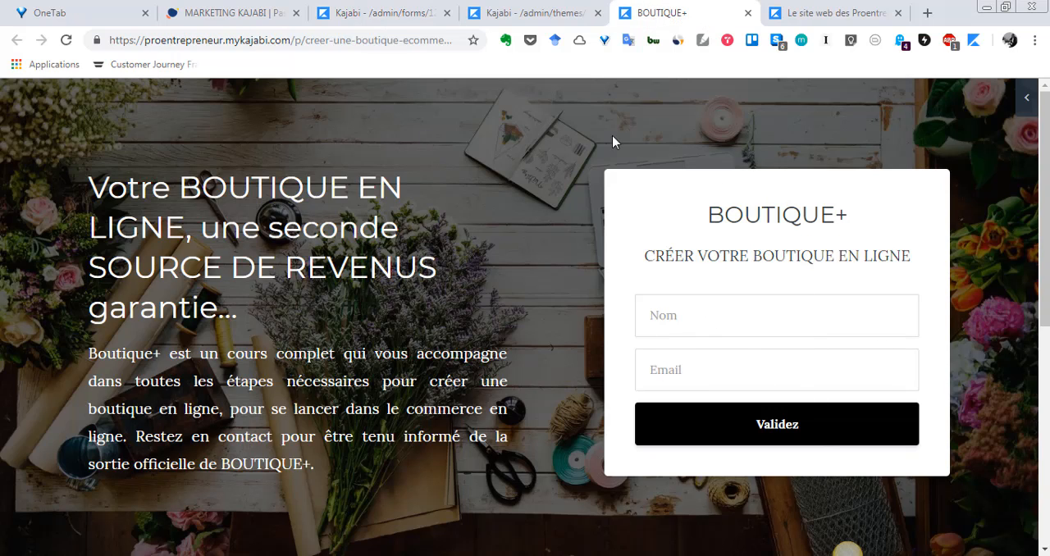
pyautogui.click(529, 12)
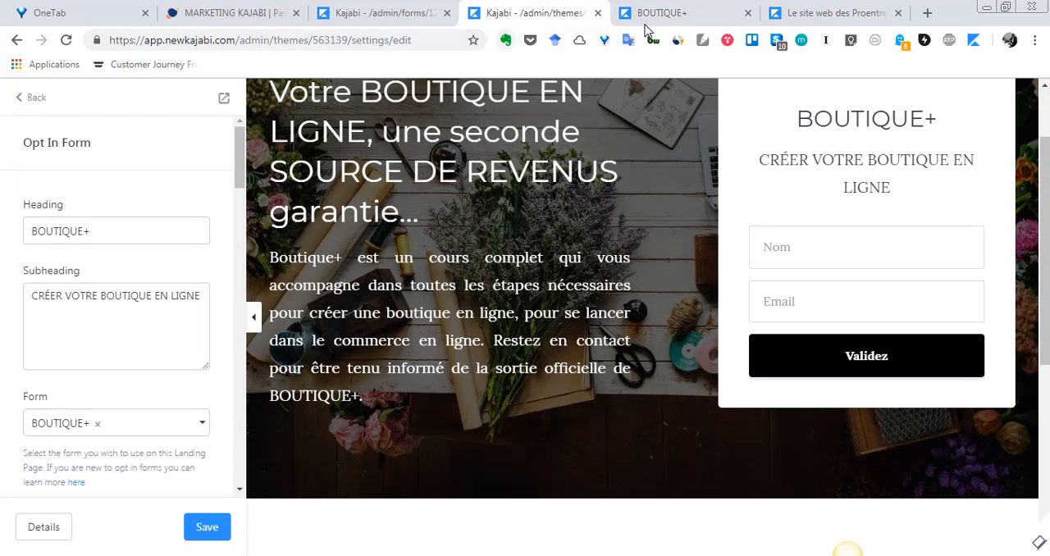
pyautogui.click(597, 13)
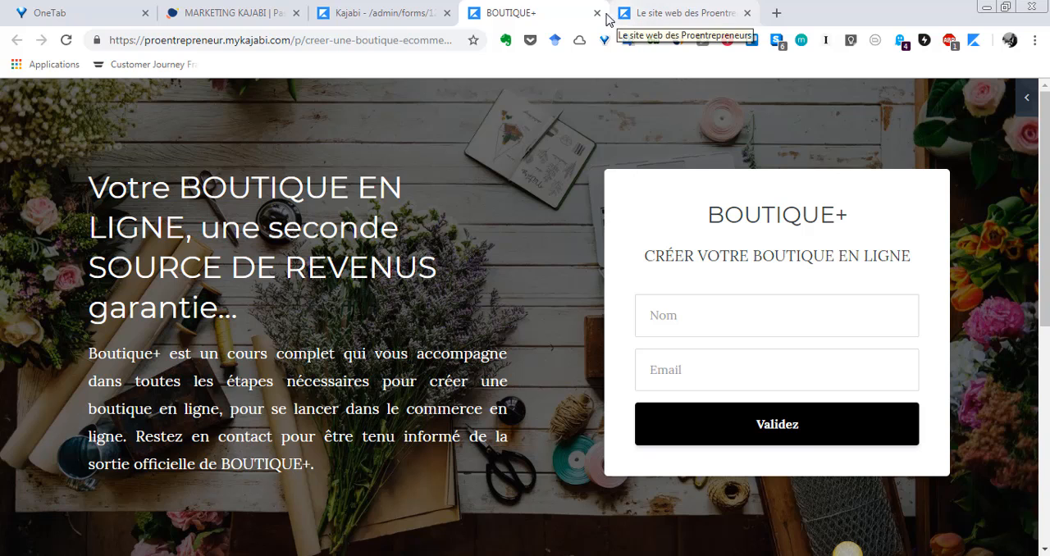
pyautogui.click(625, 15)
pyautogui.click(333, 9)
# Check the MON COURS YOGA form down to its Automations section and save the form.
pyautogui.scroll(-3, 403, 327)
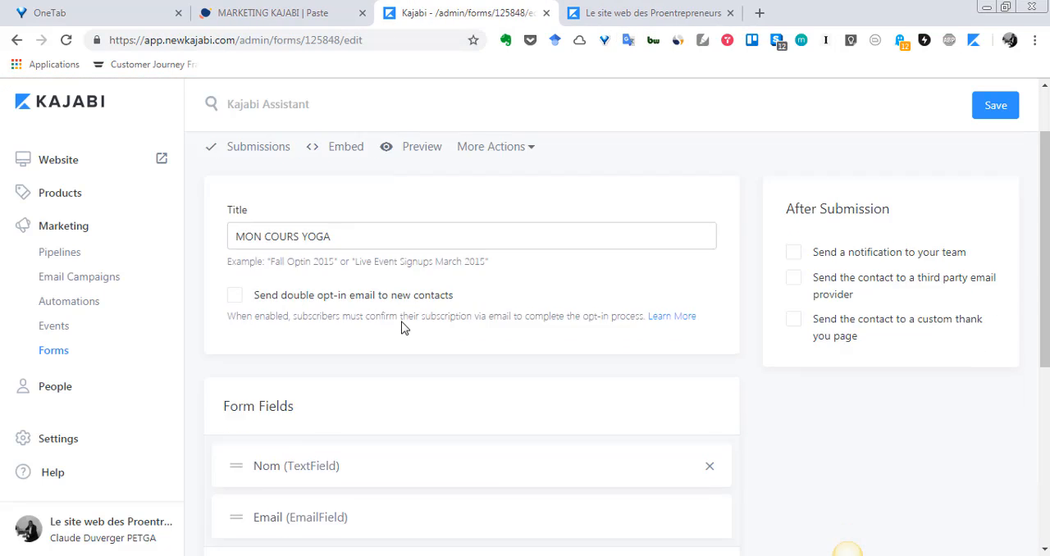
pyautogui.scroll(3, 963, 178)
pyautogui.scroll(-5, 727, 352)
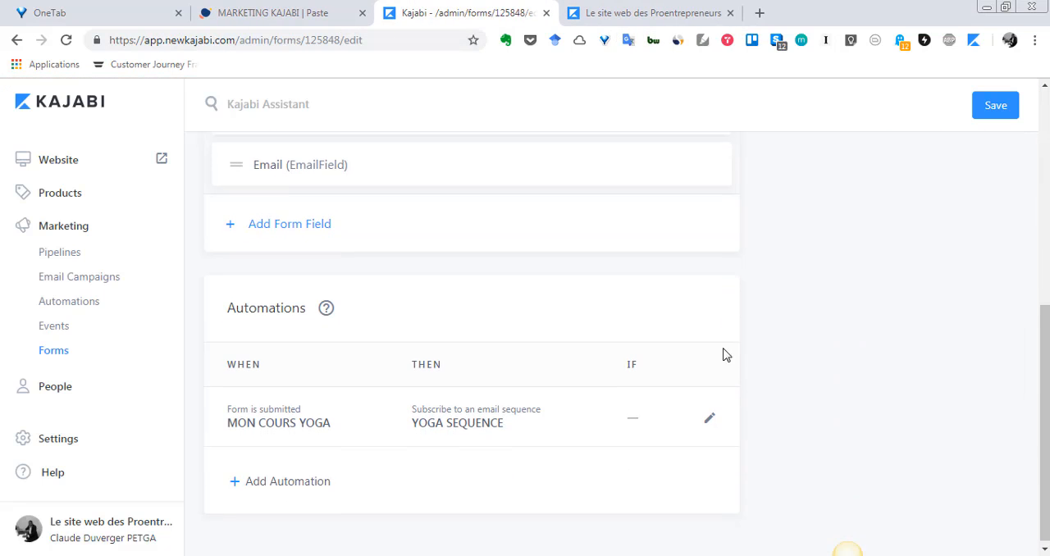
pyautogui.scroll(5, 447, 444)
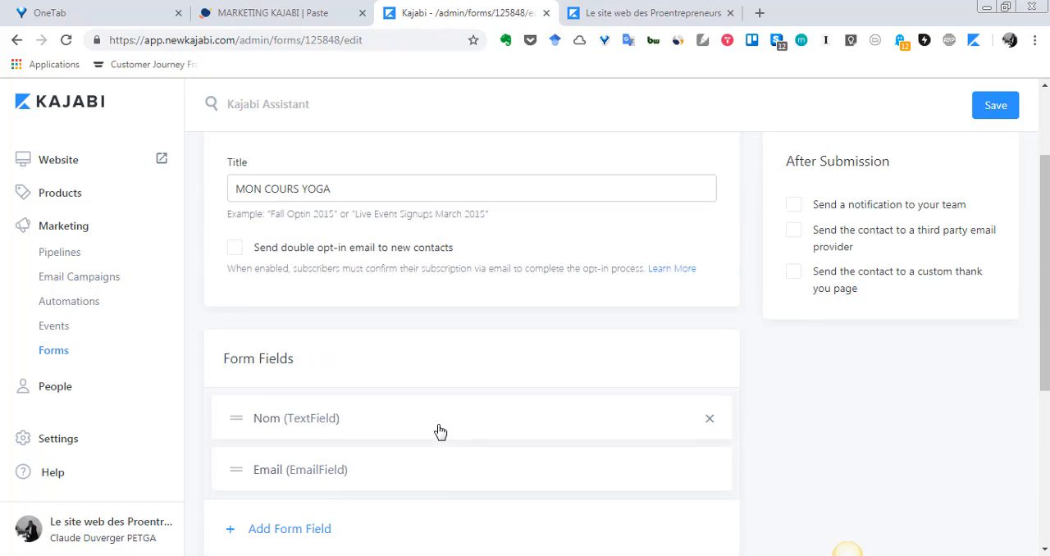
pyautogui.click(1011, 105)
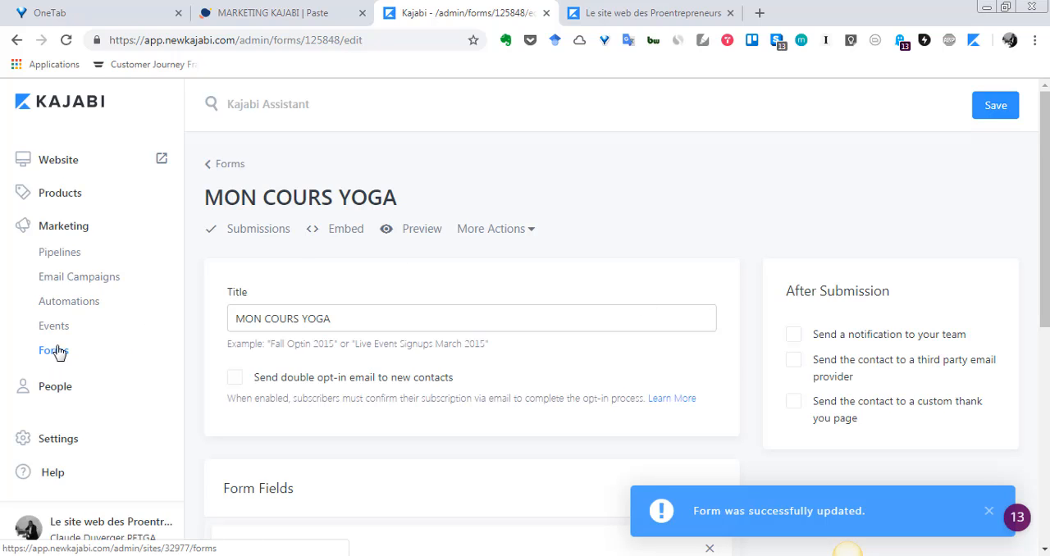
# Open the Website section in a new browser tab and go to the Page Builder.
pyautogui.rightClick(65, 164)
pyautogui.click(92, 170)
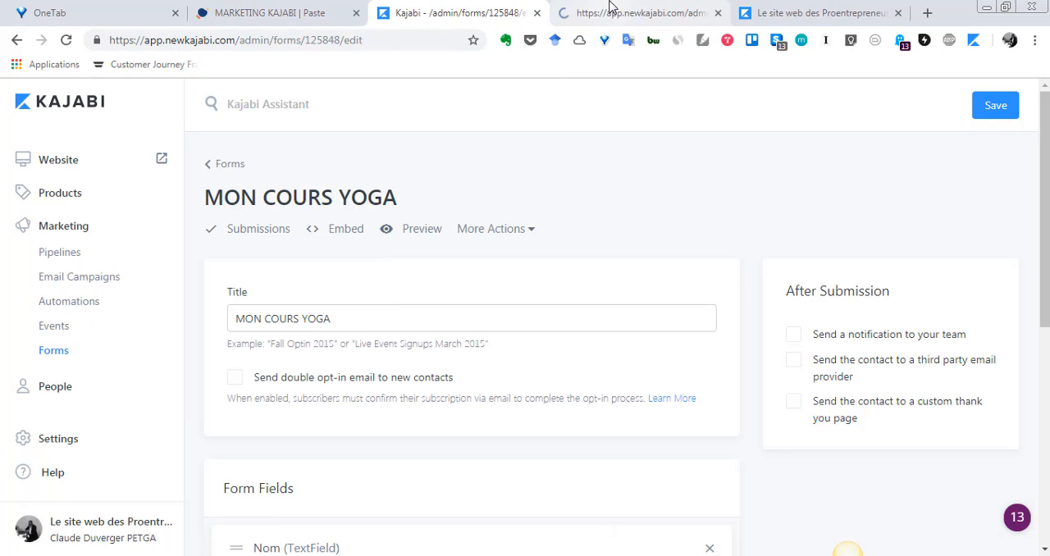
pyautogui.click(610, 6)
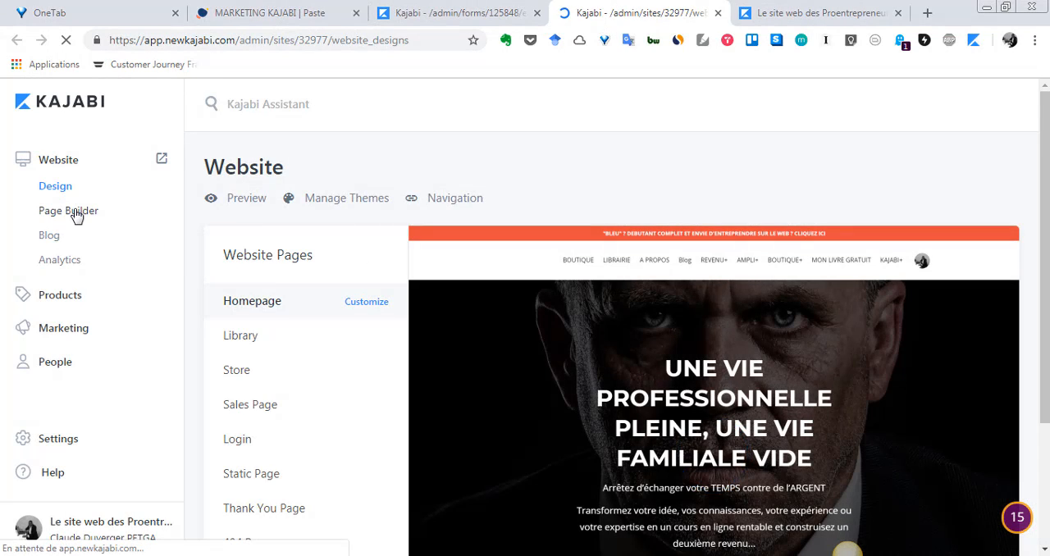
pyautogui.click(75, 215)
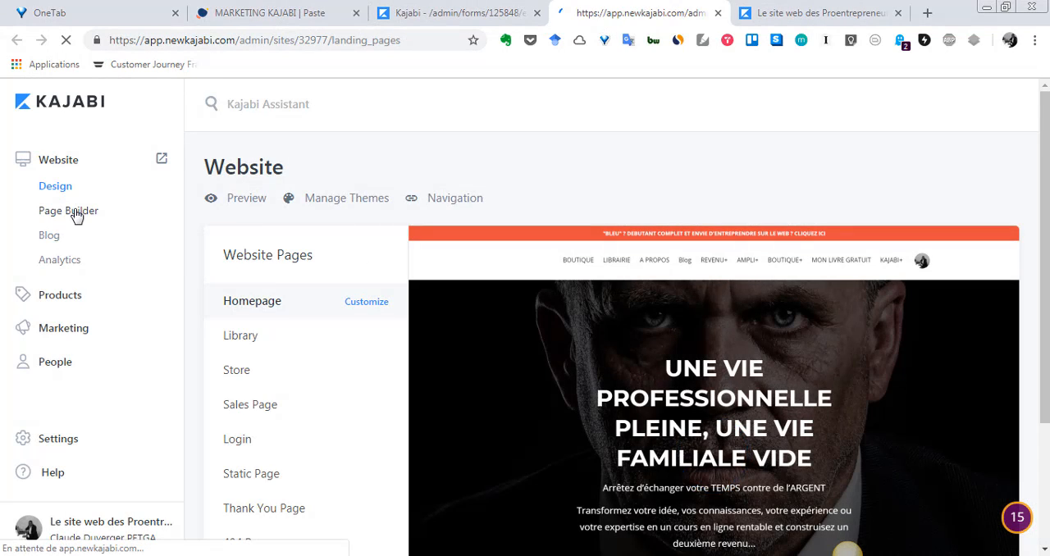
# Look through the list of landing pages for one that can host the new form.
pyautogui.scroll(-4, 403, 410)
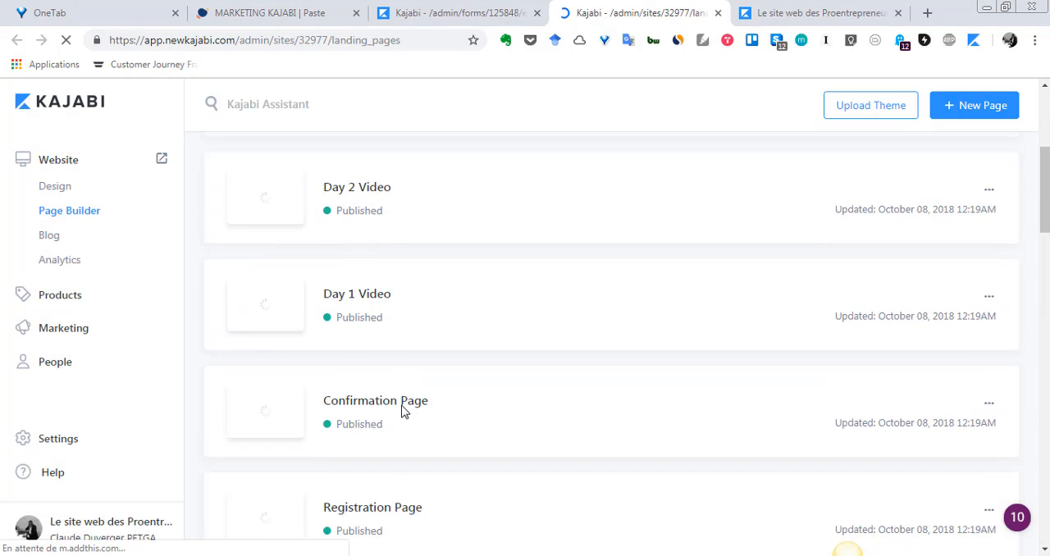
pyautogui.scroll(-7, 402, 410)
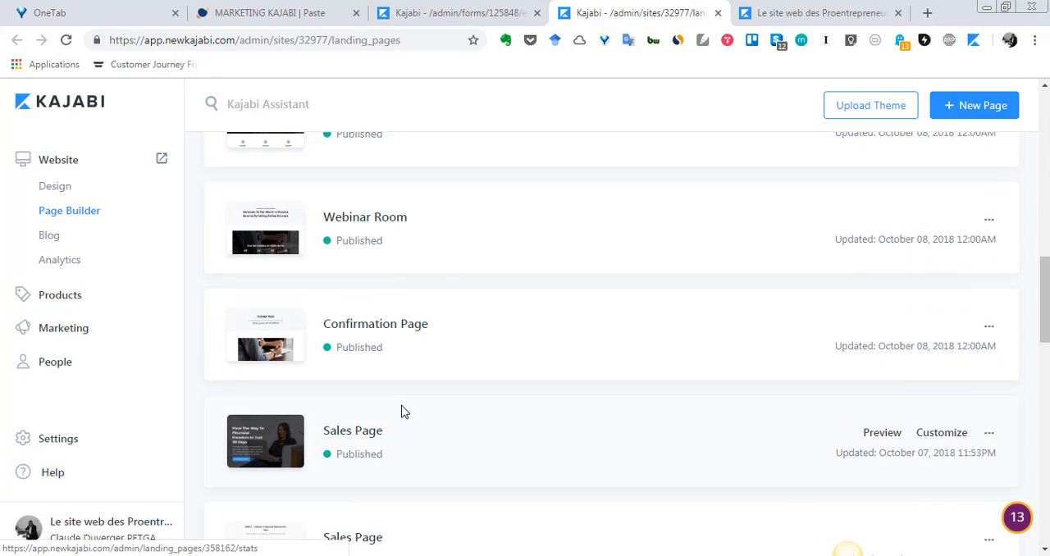
pyautogui.scroll(-8, 402, 412)
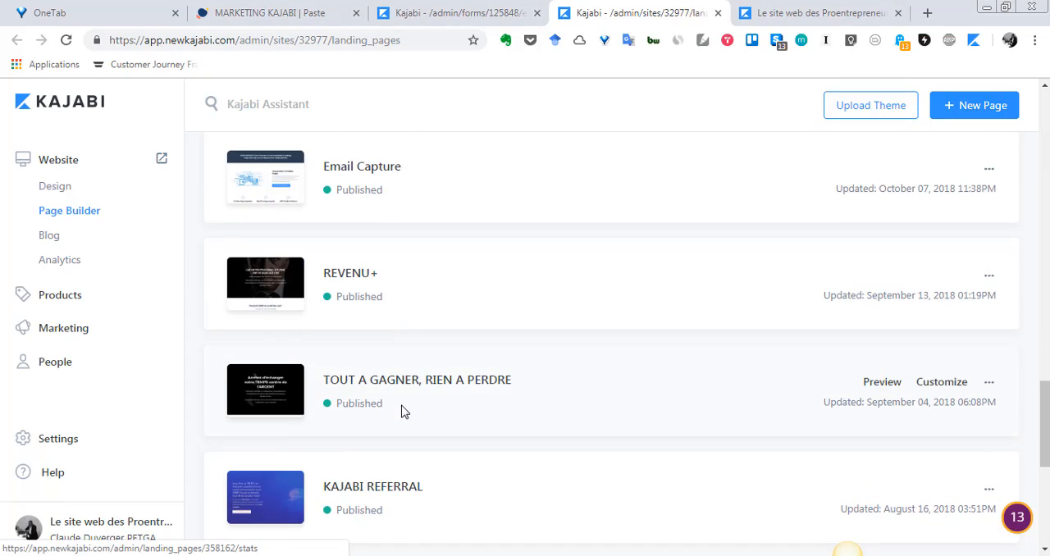
pyautogui.scroll(-5, 402, 412)
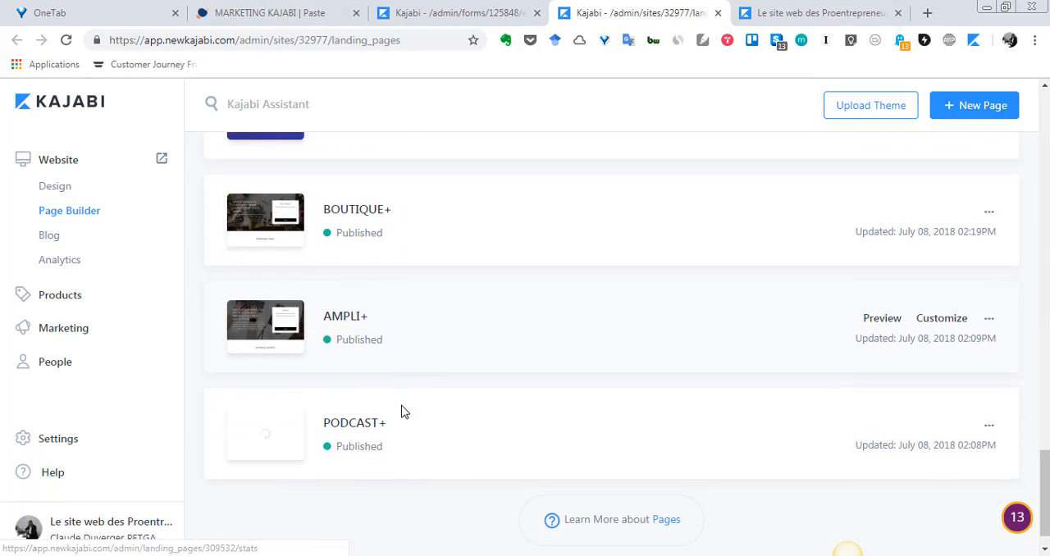
pyautogui.scroll(6, 402, 412)
pyautogui.scroll(5, 402, 412)
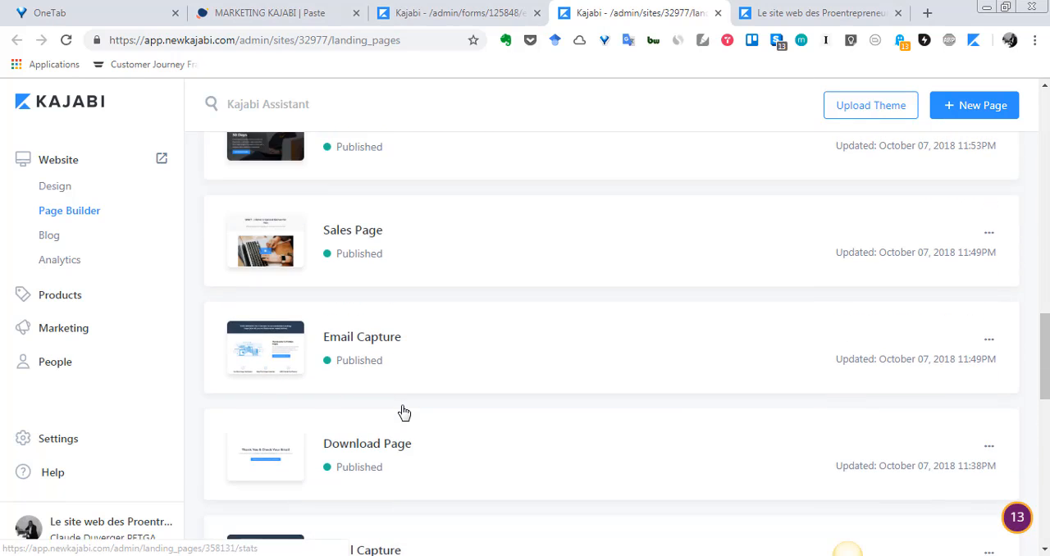
pyautogui.scroll(4, 402, 412)
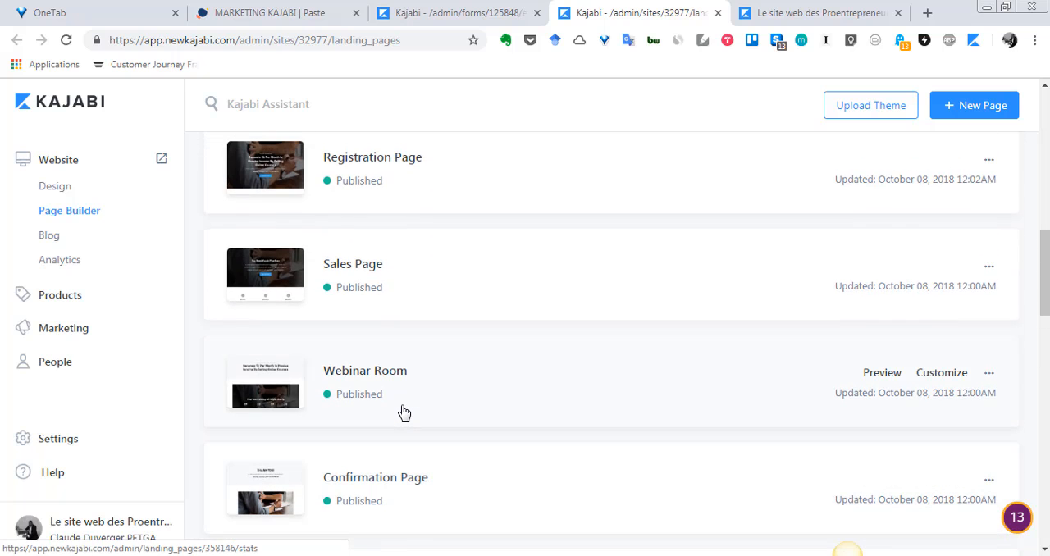
pyautogui.scroll(5, 402, 411)
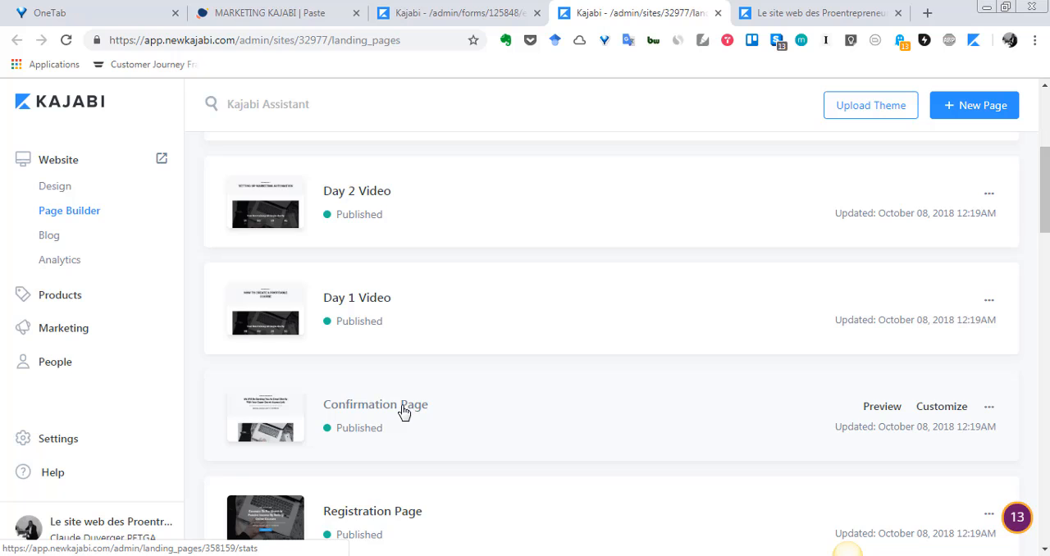
pyautogui.scroll(4, 402, 412)
pyautogui.scroll(-4, 402, 412)
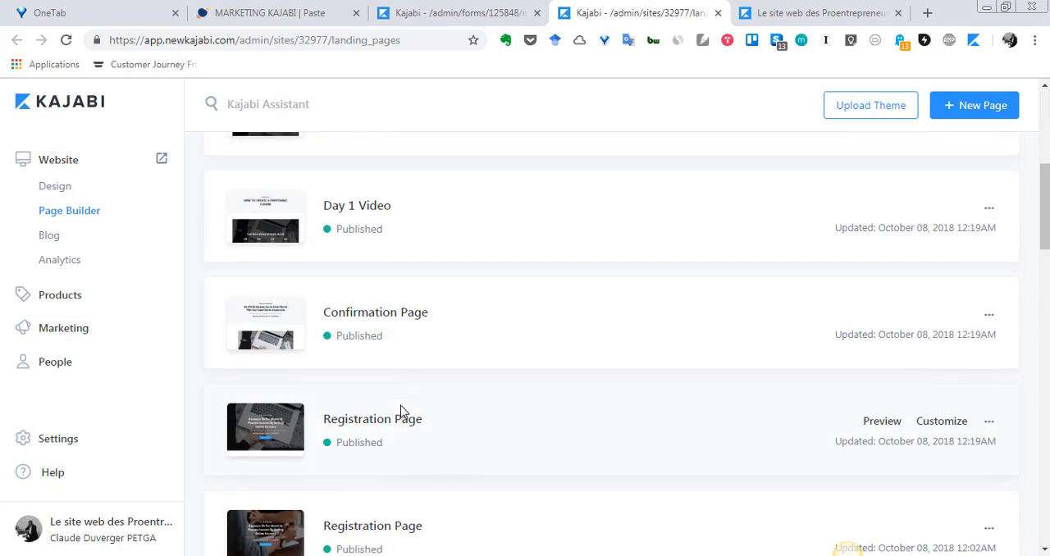
pyautogui.scroll(-10, 402, 411)
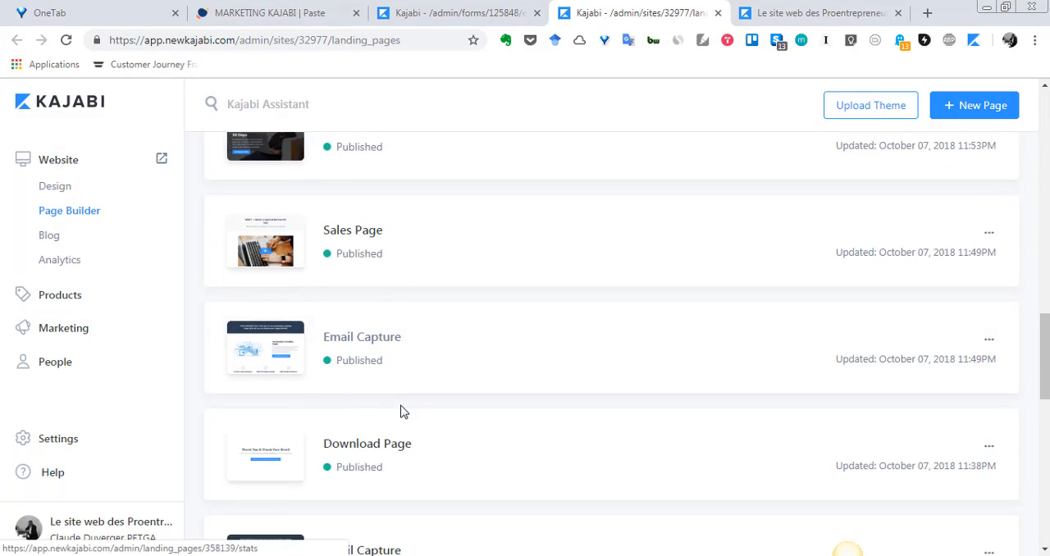
pyautogui.scroll(-5, 402, 412)
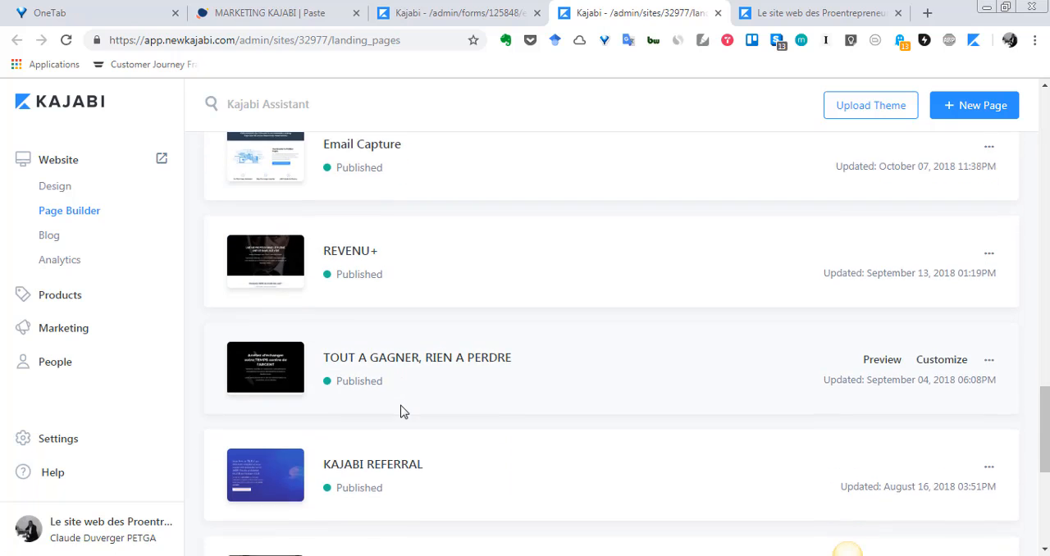
pyautogui.scroll(-5, 402, 412)
pyautogui.scroll(4, 401, 415)
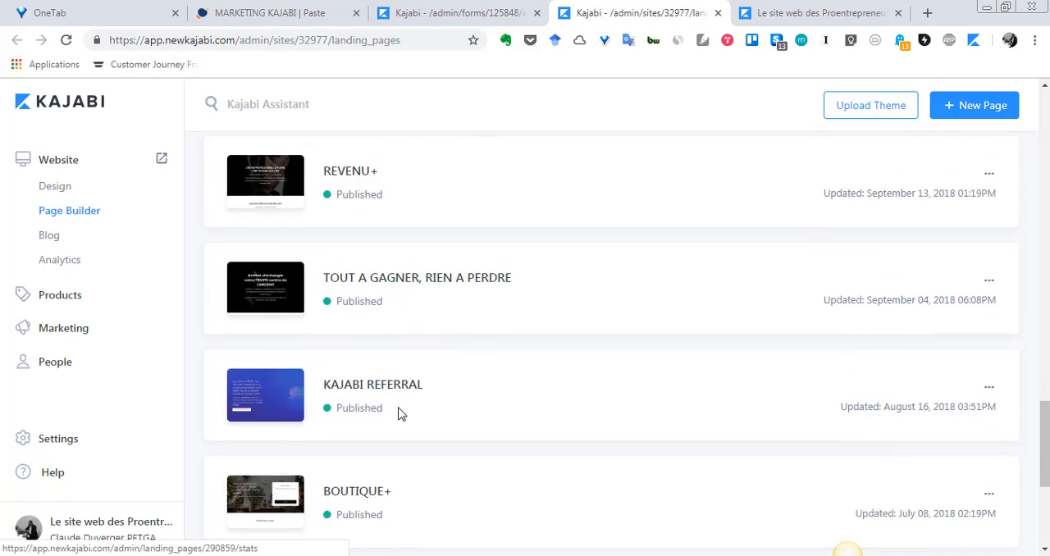
pyautogui.scroll(10, 400, 414)
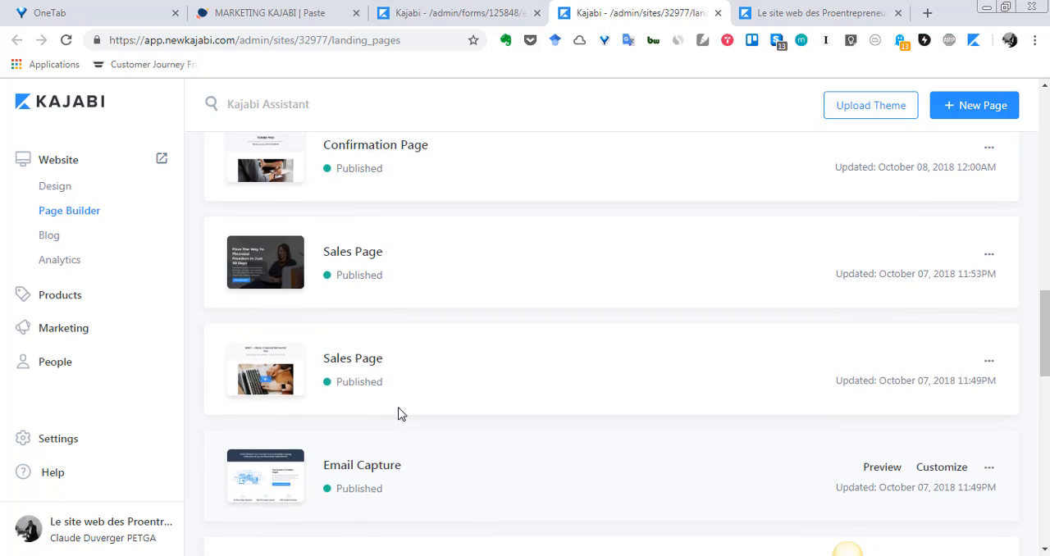
pyautogui.scroll(2, 400, 415)
pyautogui.scroll(3, 400, 415)
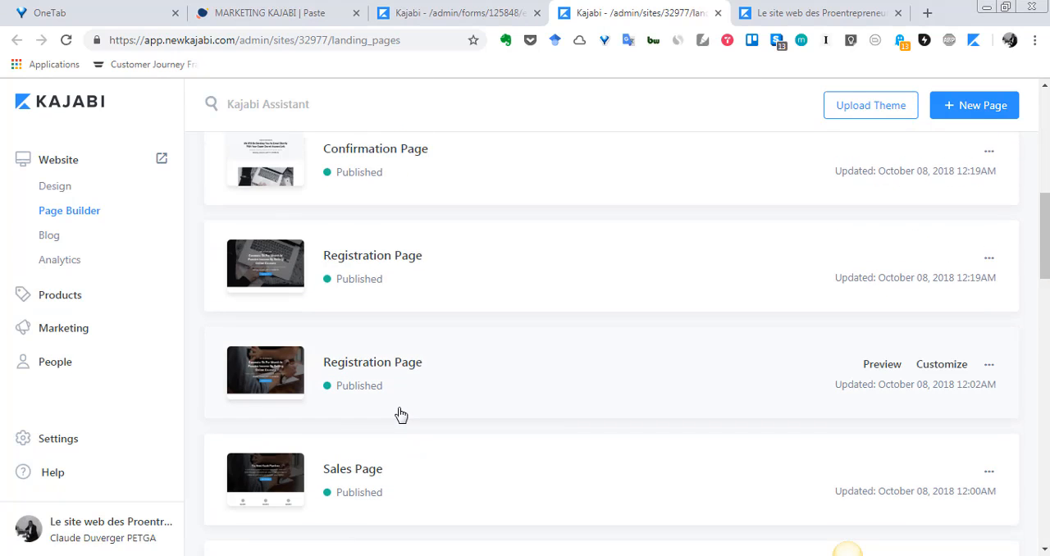
pyautogui.scroll(2, 400, 414)
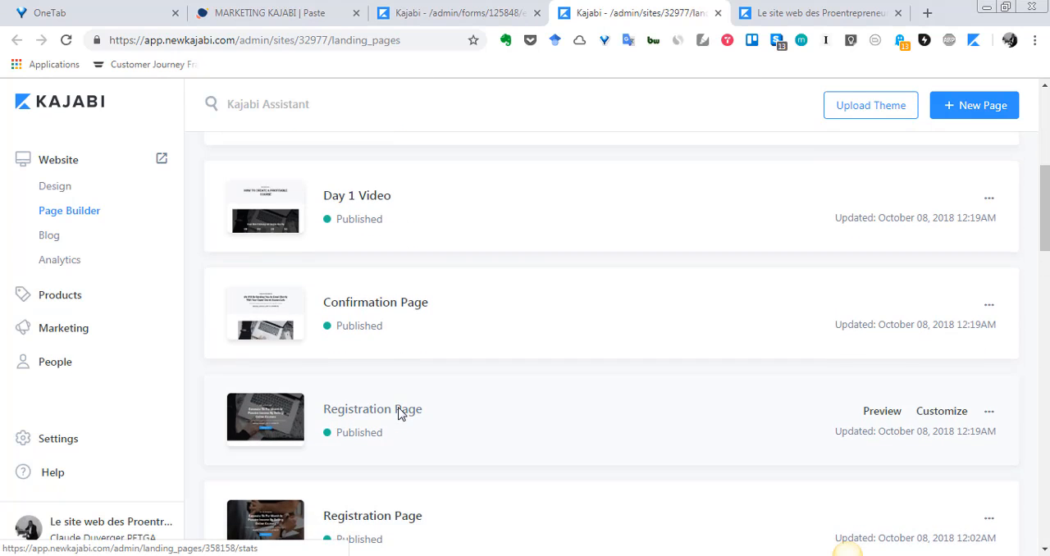
# Open the Registration Page updated October 08, 2018 12:19AM for customization.
pyautogui.click(400, 414)
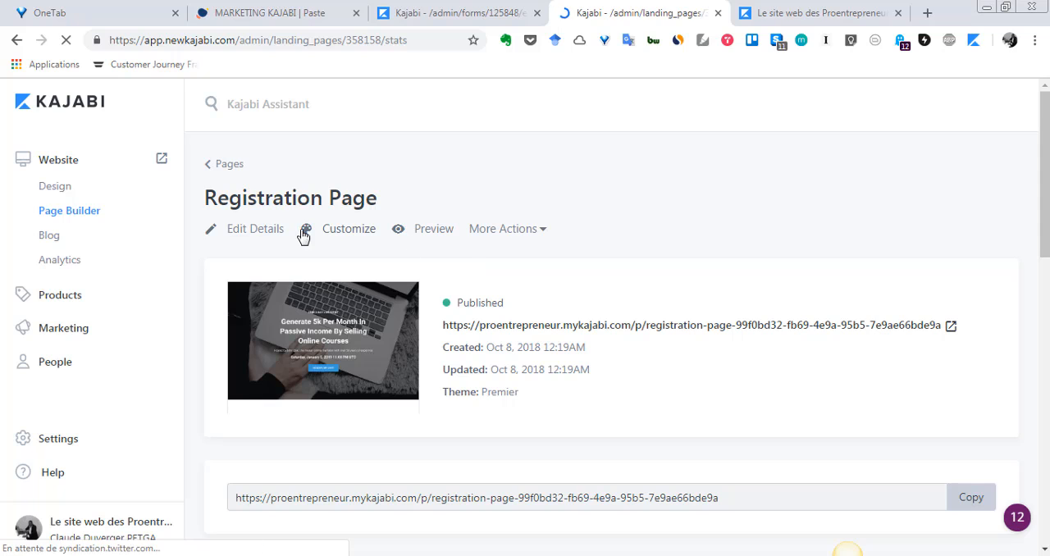
pyautogui.click(338, 233)
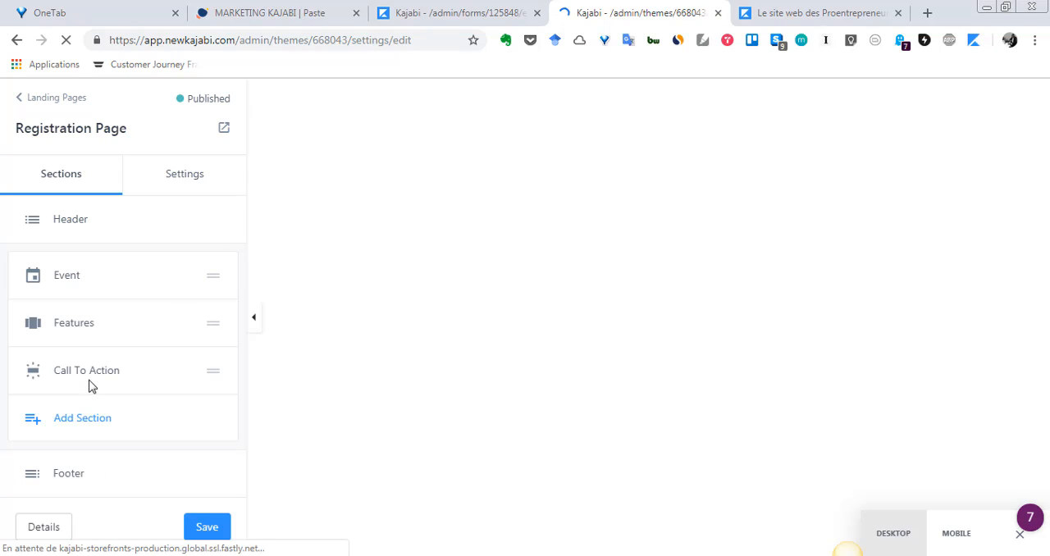
# Add an Opt In Form section to the Registration Page.
pyautogui.scroll(-2, 830, 387)
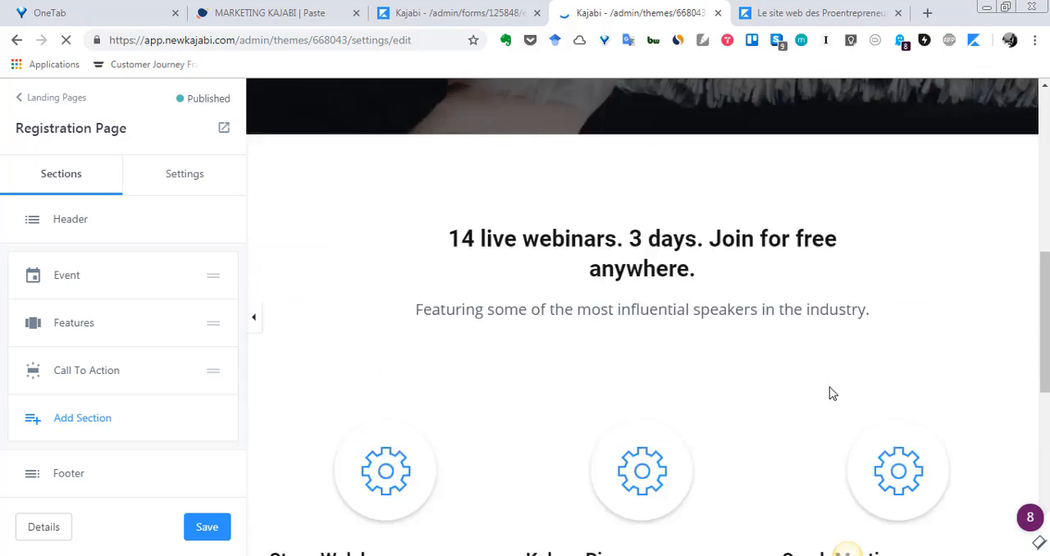
pyautogui.scroll(2, 830, 386)
pyautogui.scroll(-9, 831, 387)
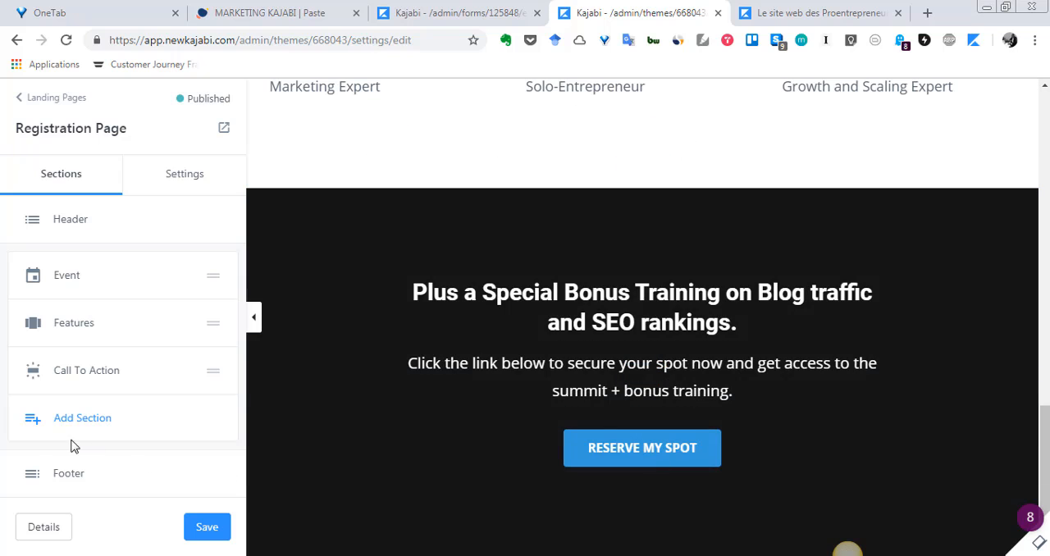
pyautogui.click(37, 420)
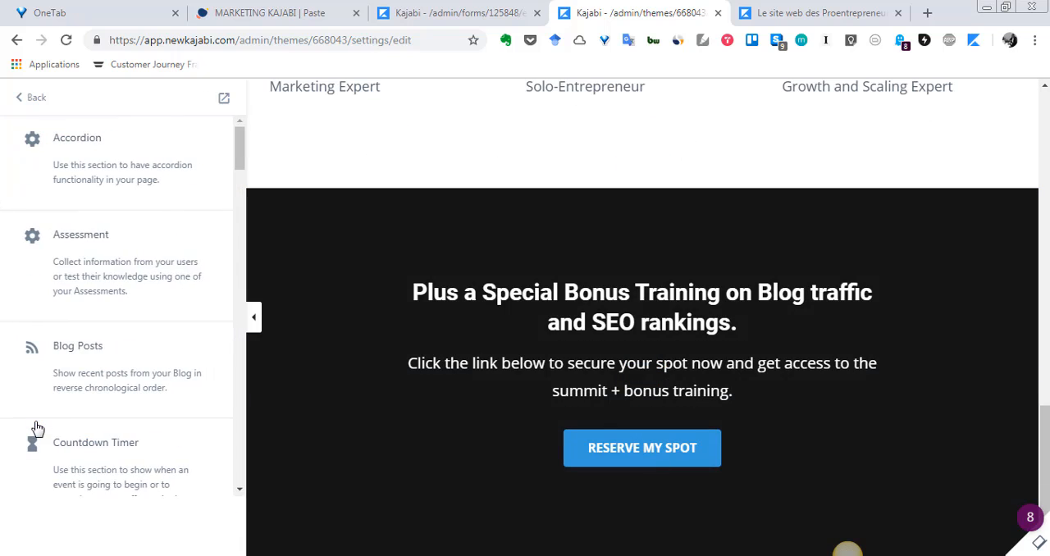
pyautogui.scroll(-3, 121, 286)
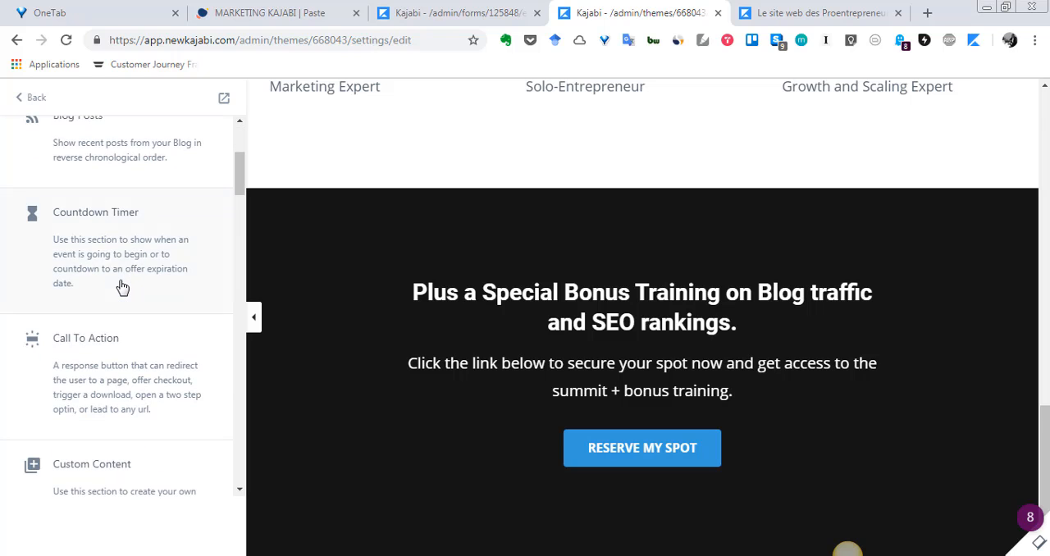
pyautogui.scroll(-7, 122, 287)
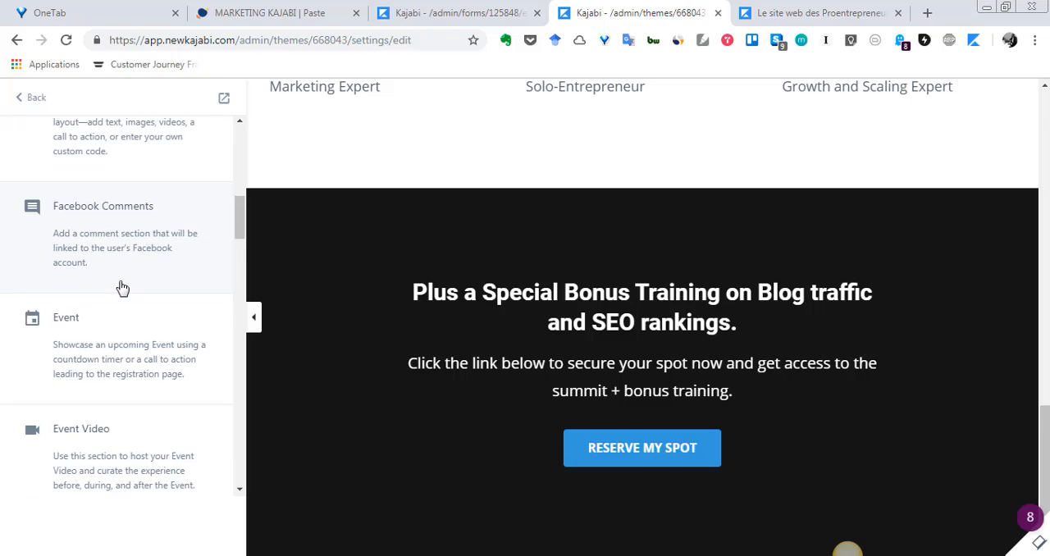
pyautogui.scroll(-5, 121, 287)
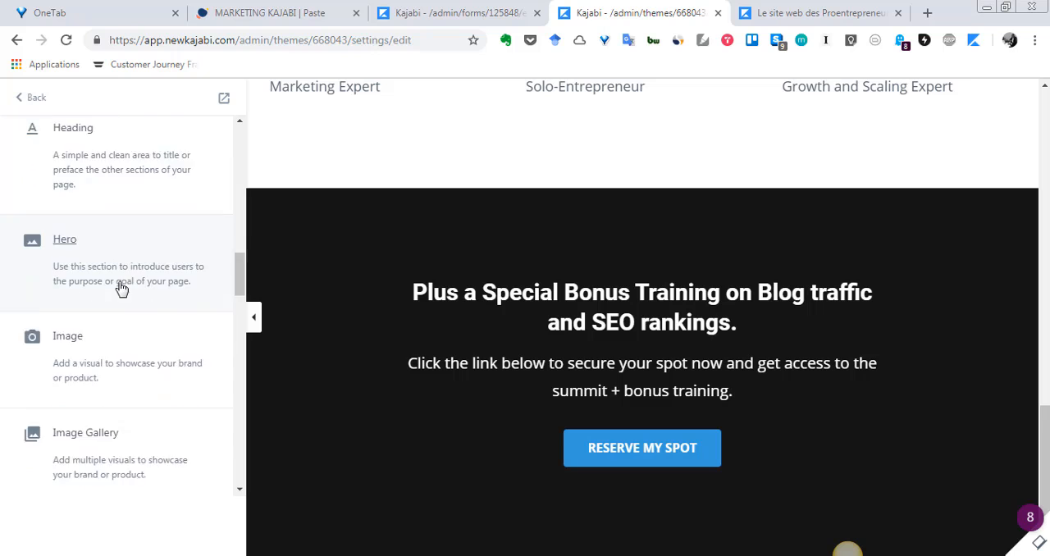
pyautogui.scroll(-6, 121, 289)
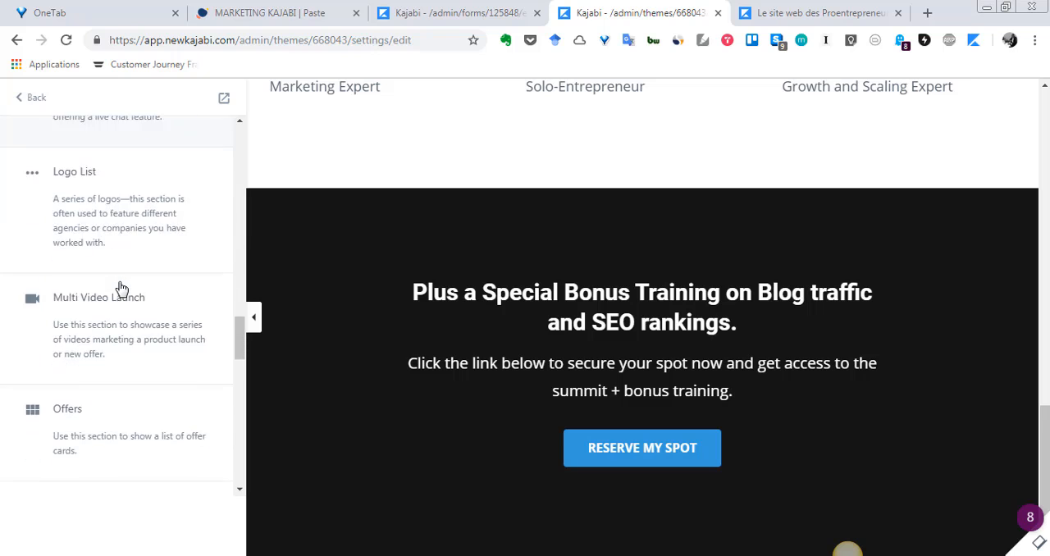
pyautogui.scroll(-2, 121, 287)
pyautogui.moveTo(87, 288)
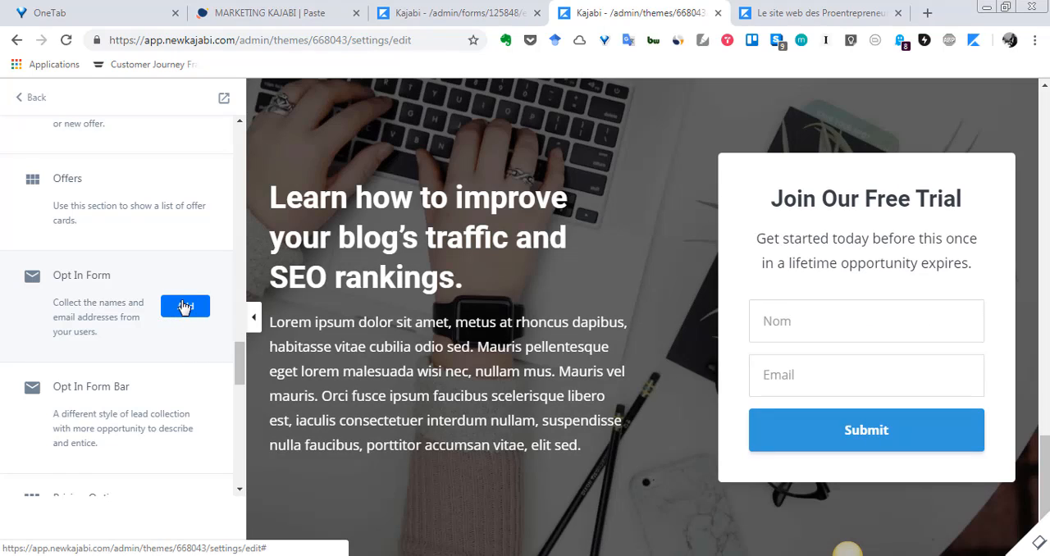
pyautogui.click(185, 306)
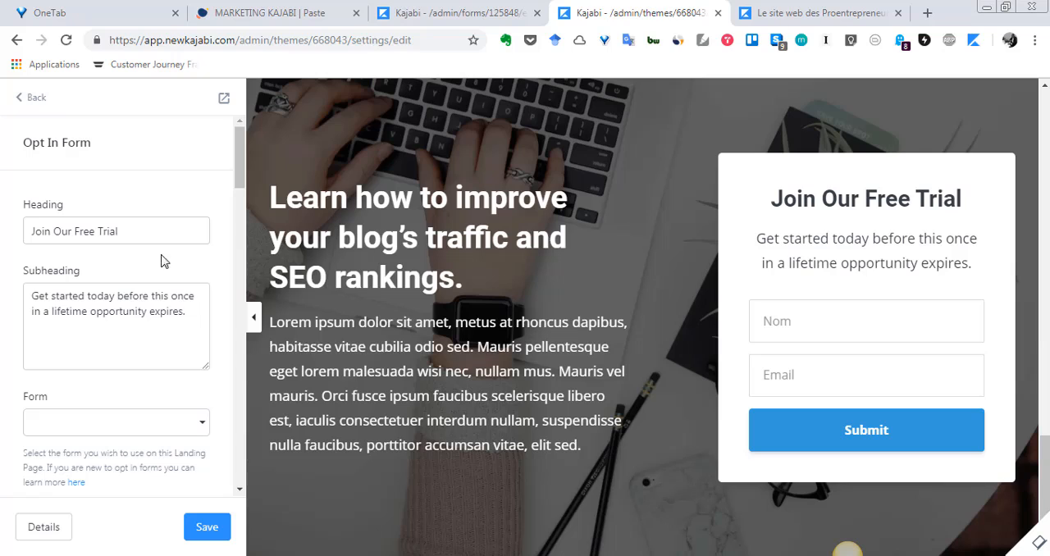
# Set the heading of the opt-in form section to "MON COURS YOGA".
pyautogui.moveTo(140, 232); pyautogui.dragTo(3, 243)
pyautogui.write('m')
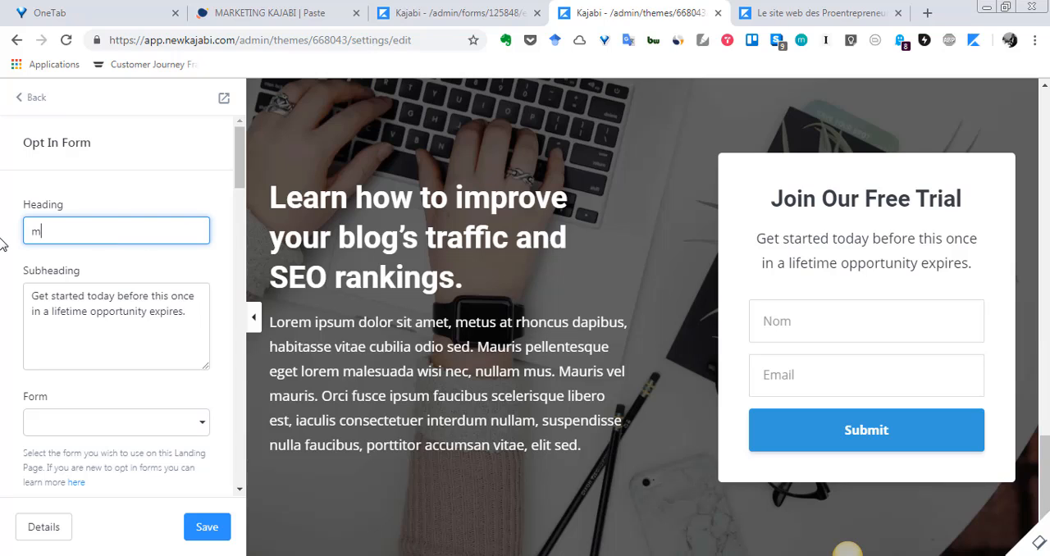
pyautogui.write('on cours yoga')
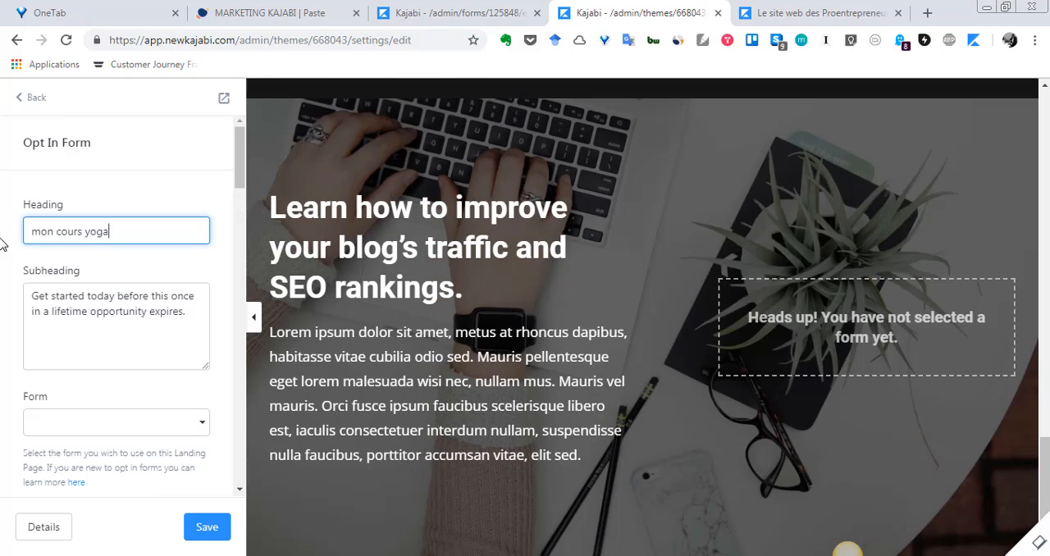
pyautogui.press('BackSpace')
pyautogui.press('BackSpace')
pyautogui.press('BackSpace')
pyautogui.press('BackSpace')
pyautogui.press('BackSpace')
pyautogui.press('BackSpace')
pyautogui.press('BackSpace')
pyautogui.press('BackSpace')
pyautogui.press('BackSpace')
pyautogui.press('BackSpace')
pyautogui.press('BackSpace')
pyautogui.press('BackSpace')
pyautogui.press('BackSpace')
pyautogui.press('BackSpace')
pyautogui.write('MON COURS')
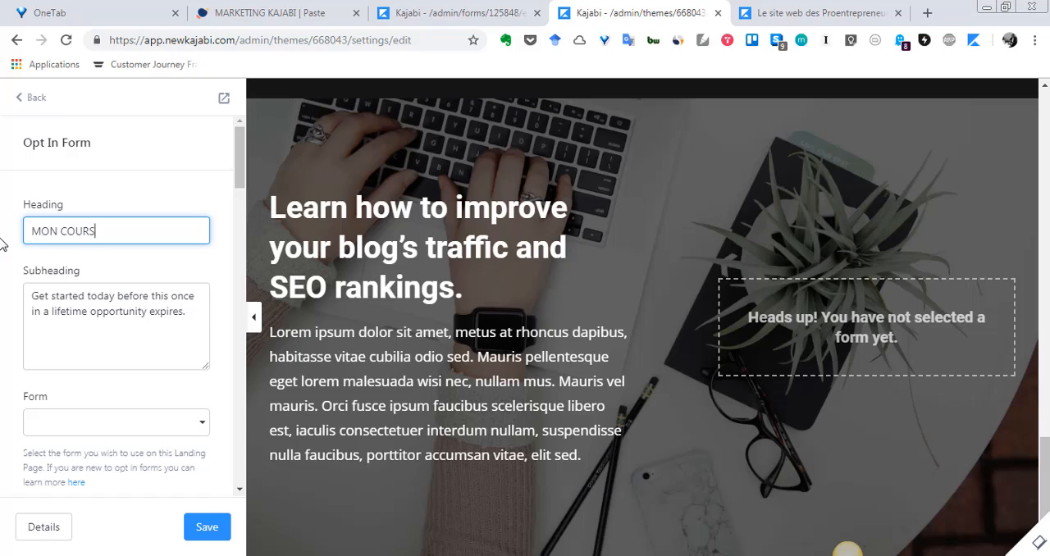
pyautogui.write(' YOGA')
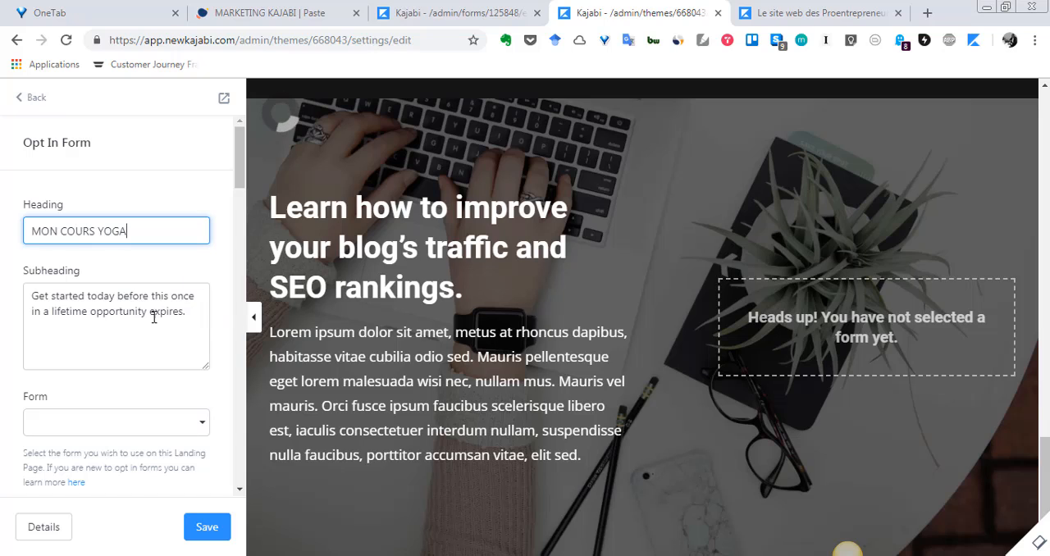
# Set the section's subheading to "10 JOURS INTENSE DE YOGA" and assign the MON COURS YOGA form to it.
pyautogui.moveTo(188, 315); pyautogui.dragTo(29, 291)
pyautogui.write('10 JOURS INTENSE DE YOGA')
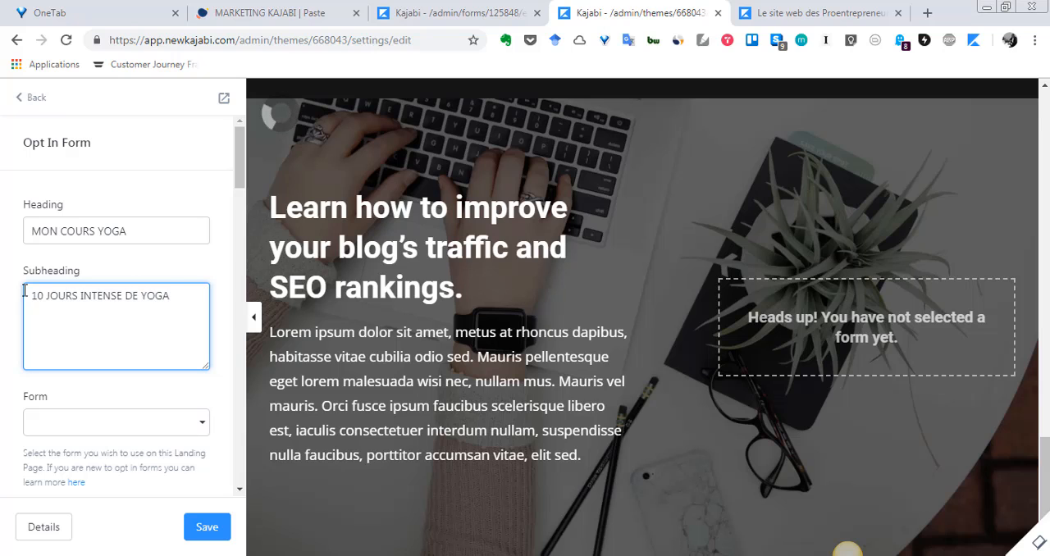
pyautogui.scroll(-1, 47, 367)
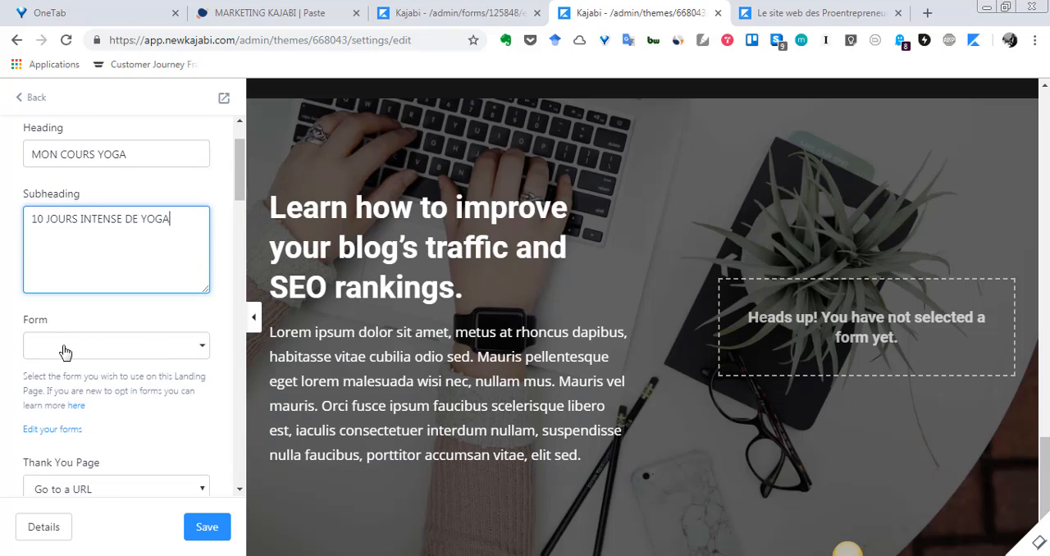
pyautogui.click(199, 353)
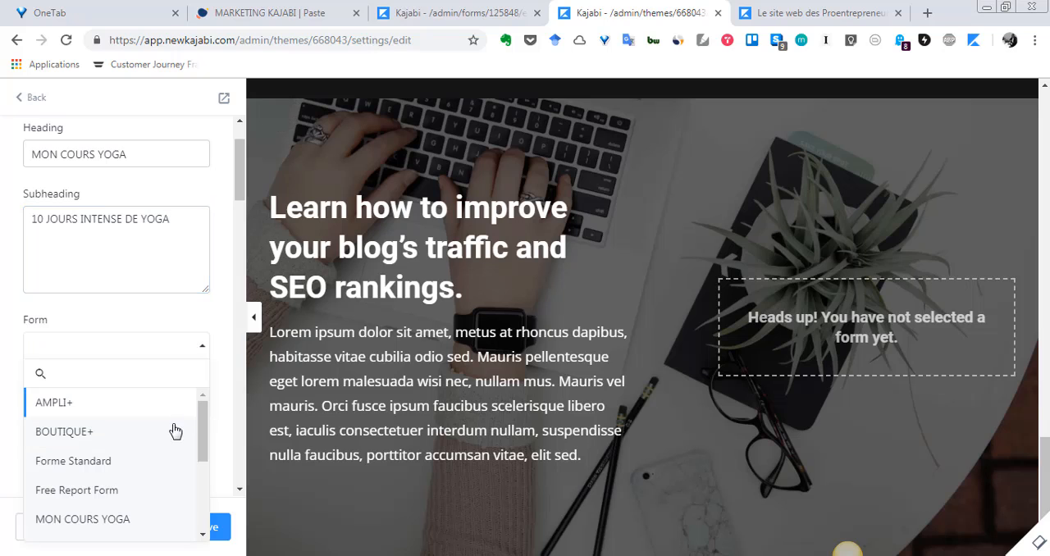
pyautogui.scroll(-1, 129, 504)
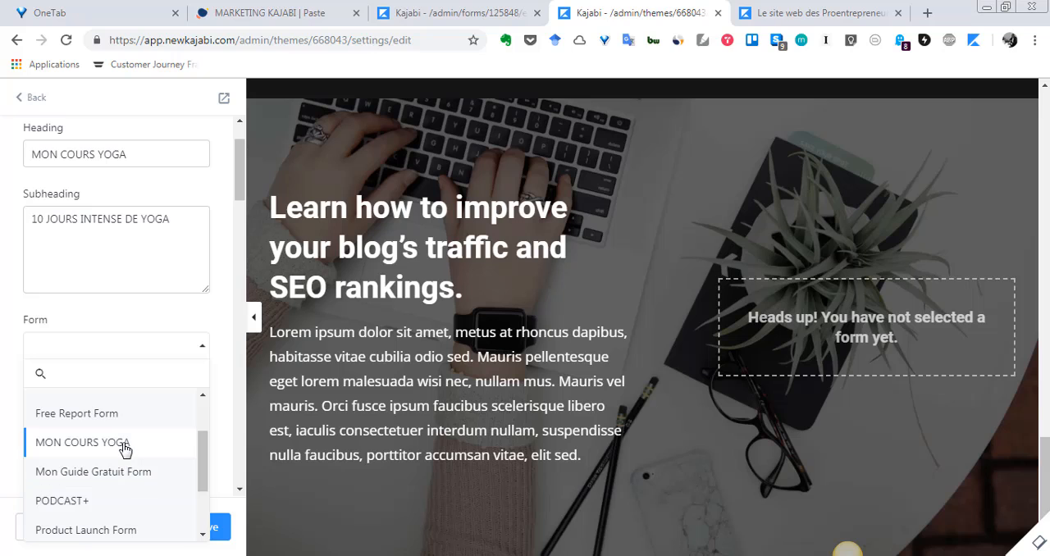
pyautogui.click(125, 443)
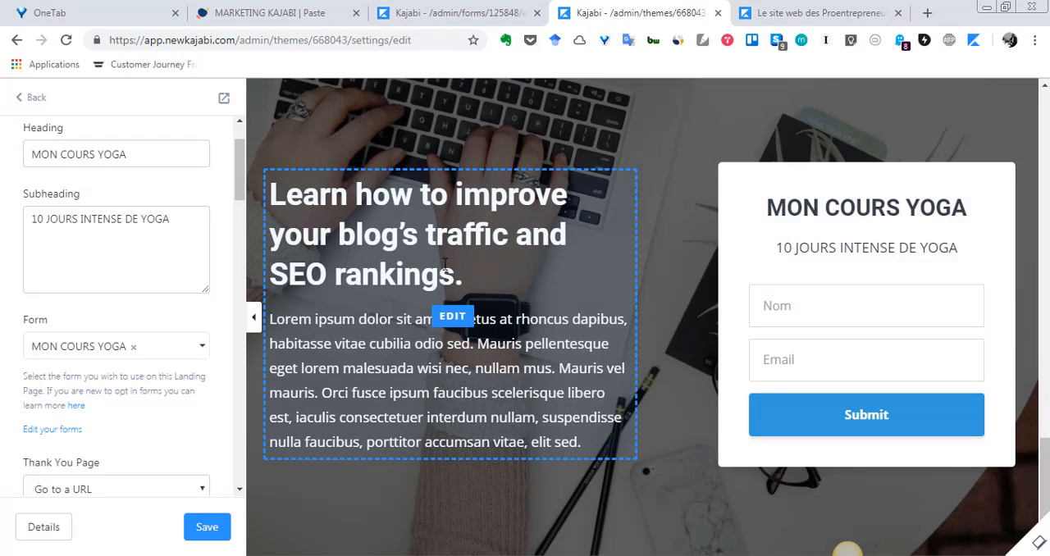
# Replace the heading of the text block beside the form with "Apprenez le Yoga en 10 JOURS", keeping the final period.
pyautogui.click(452, 317)
pyautogui.scroll(6, 117, 305)
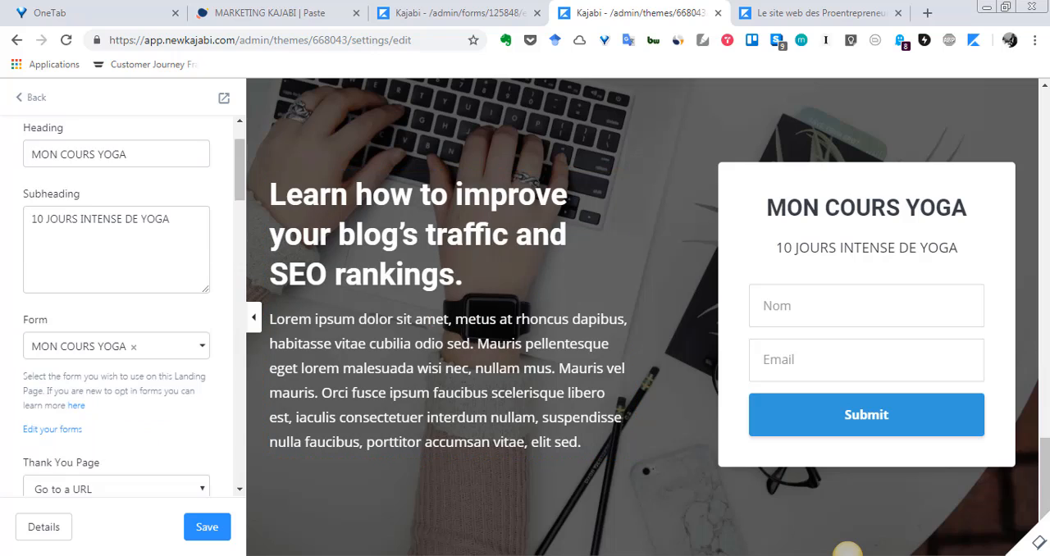
pyautogui.scroll(-1, 445, 266)
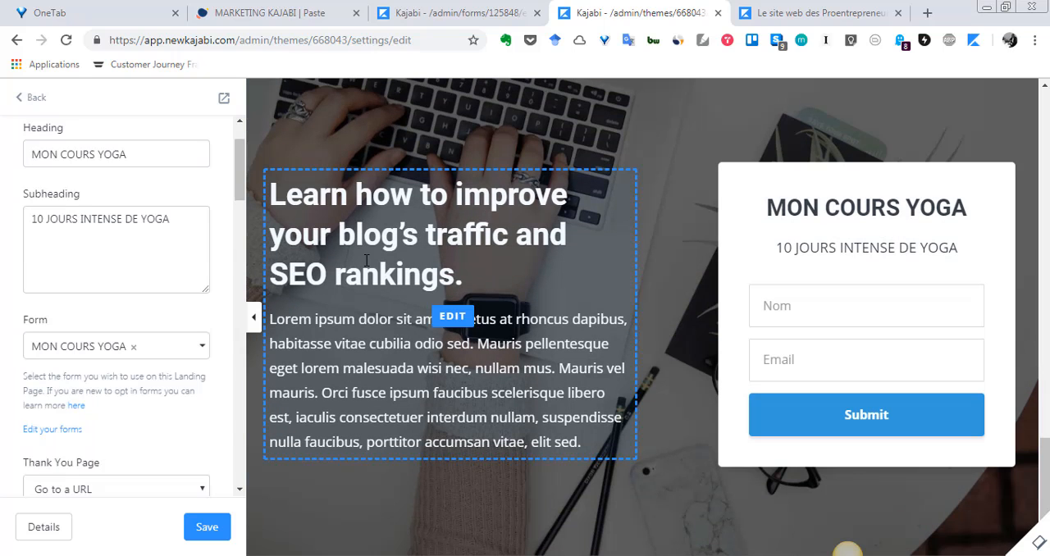
pyautogui.click(462, 320)
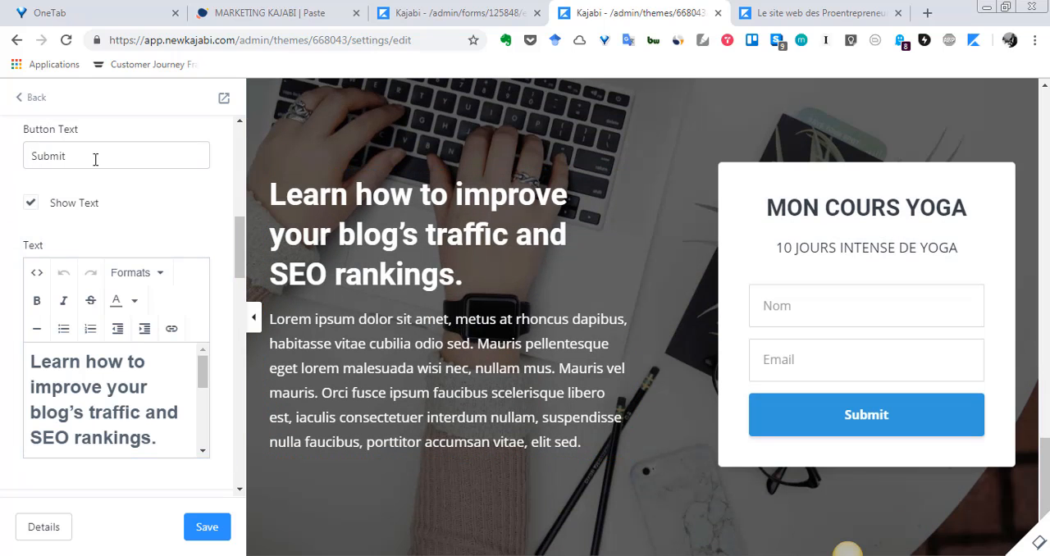
pyautogui.scroll(3, 115, 234)
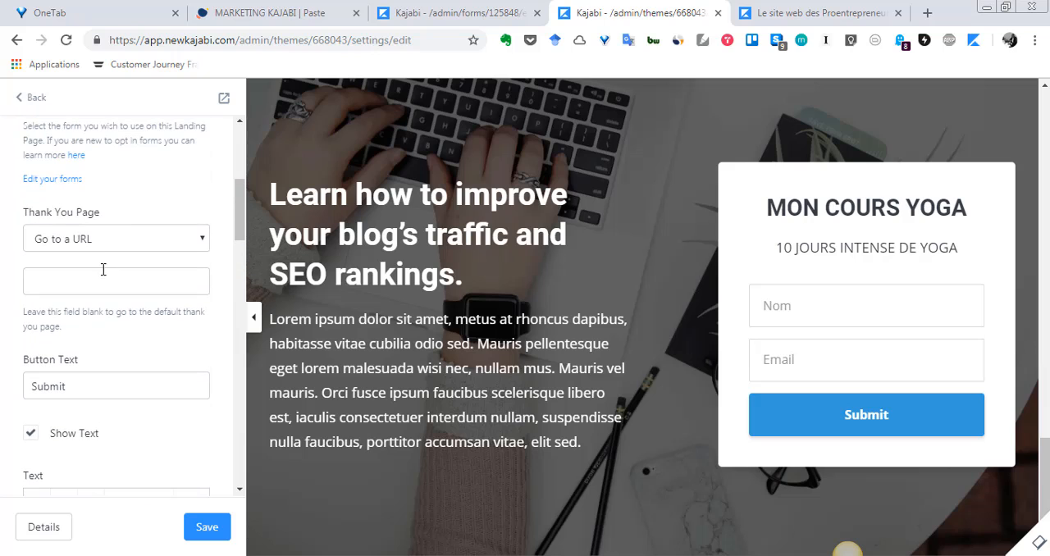
pyautogui.scroll(-2, 103, 292)
pyautogui.scroll(-2, 102, 291)
pyautogui.scroll(2, 102, 295)
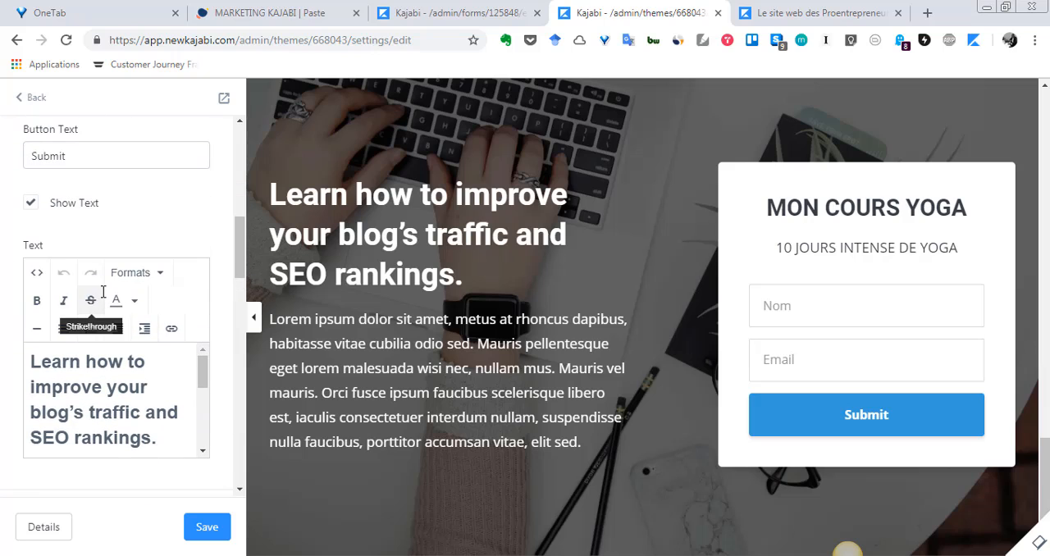
pyautogui.scroll(-1, 104, 304)
pyautogui.scroll(-1, 105, 304)
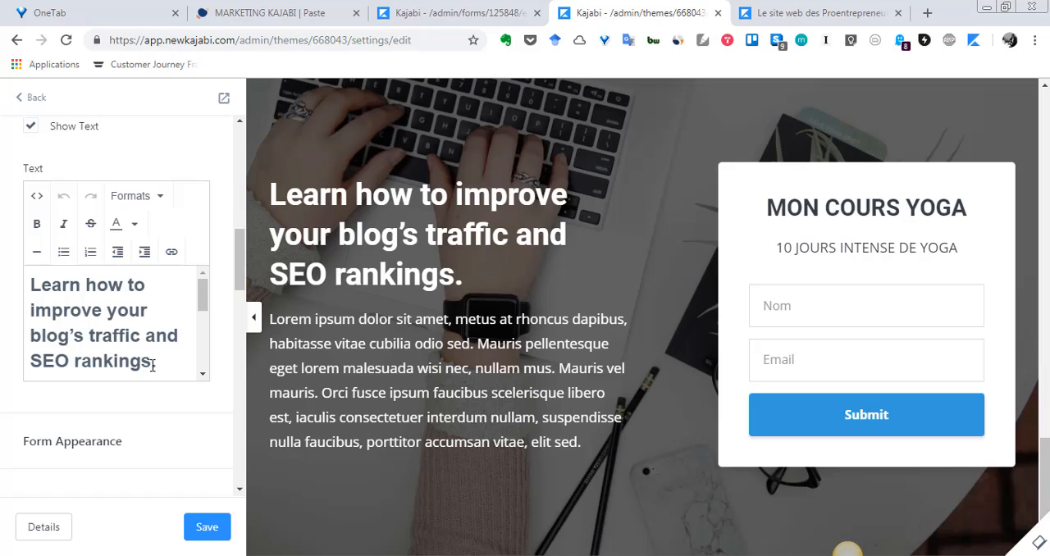
pyautogui.moveTo(152, 365); pyautogui.dragTo(29, 292)
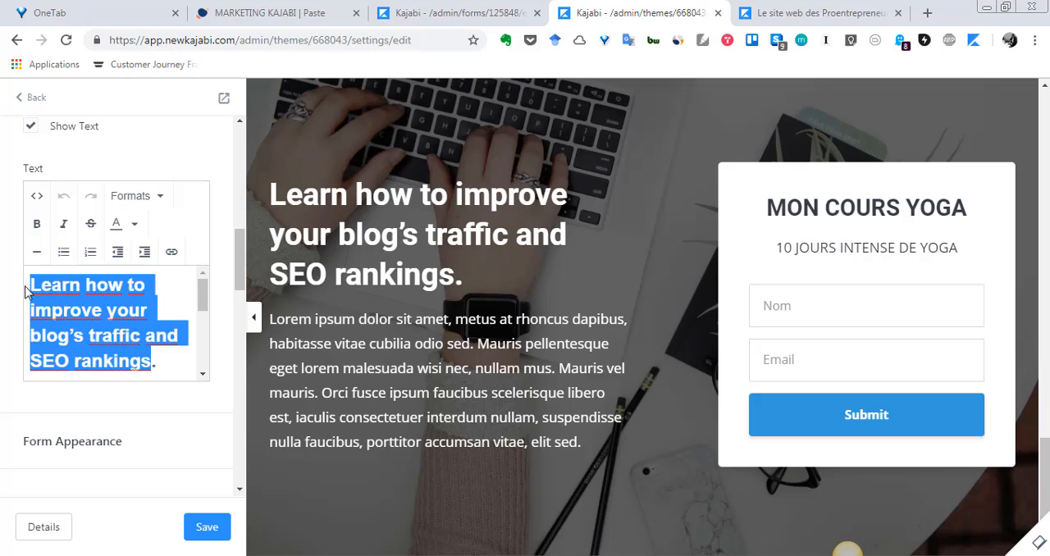
pyautogui.write('Appren')
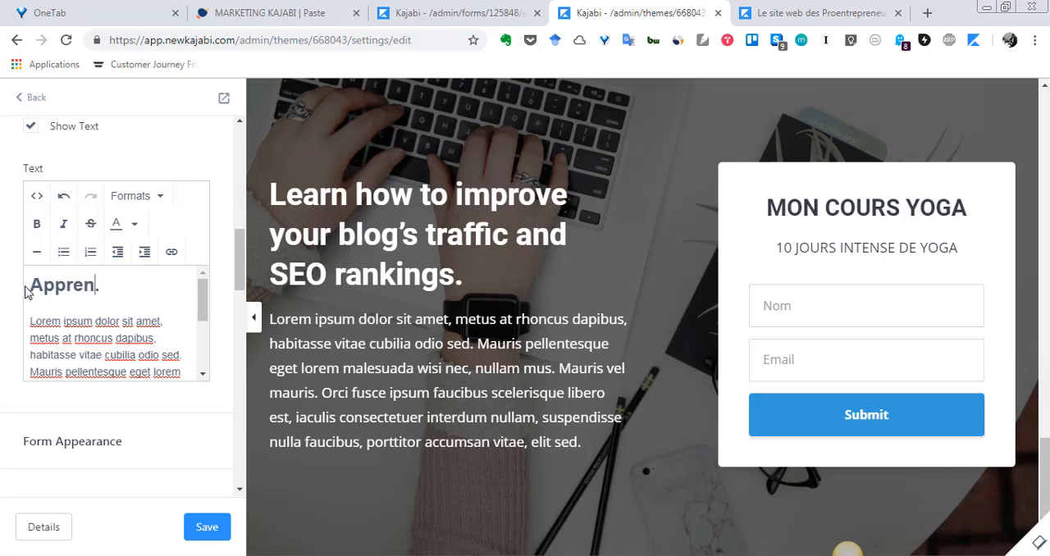
pyautogui.write('ez le Yoga')
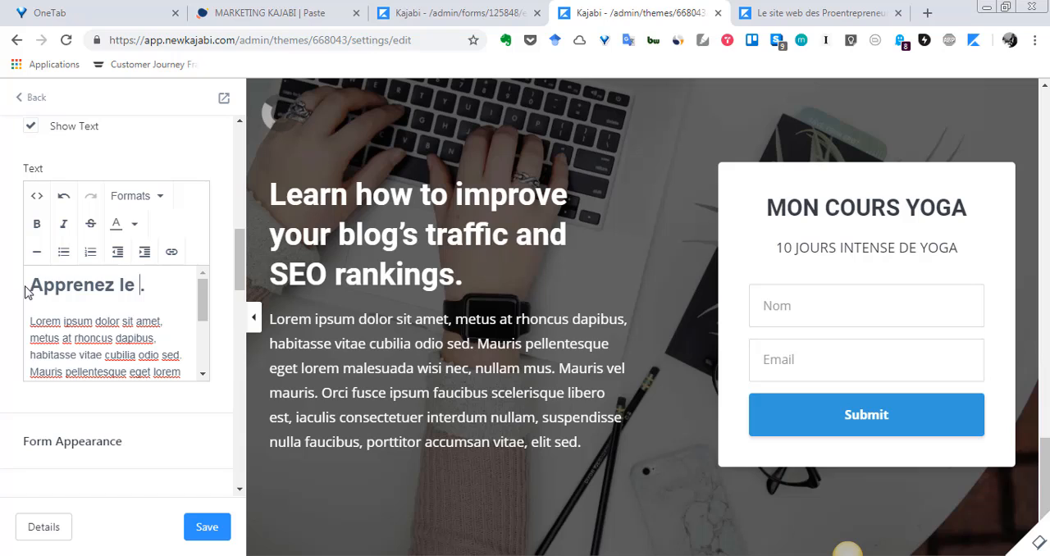
pyautogui.write(' en')
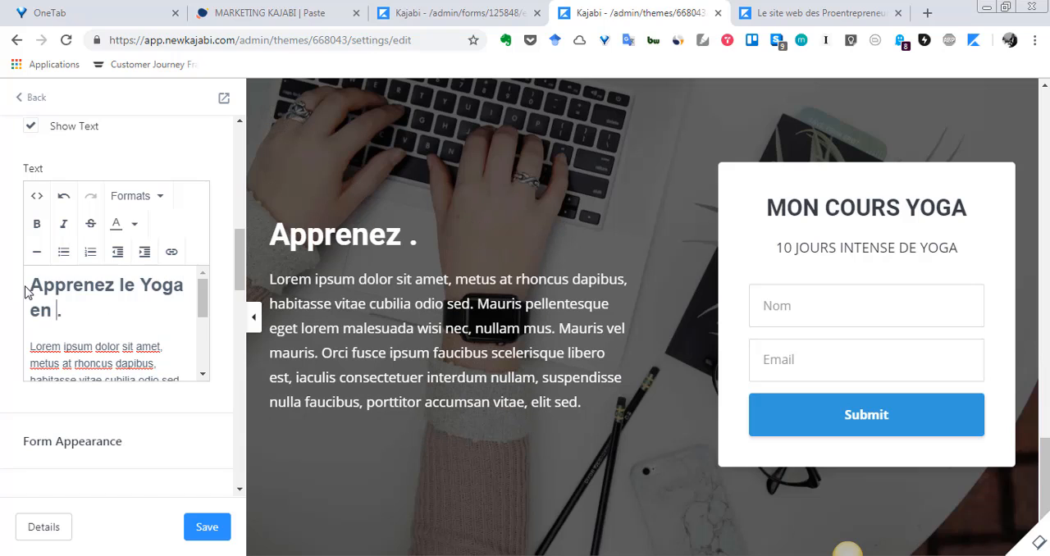
pyautogui.write(' 10 JOURS')
# Replace the placeholder paragraph beside the form with "Bénéficiez de 10 jours intenses et gratuits d'apprentissage du Yoga." and save the page.
pyautogui.scroll(-1, 12, 288)
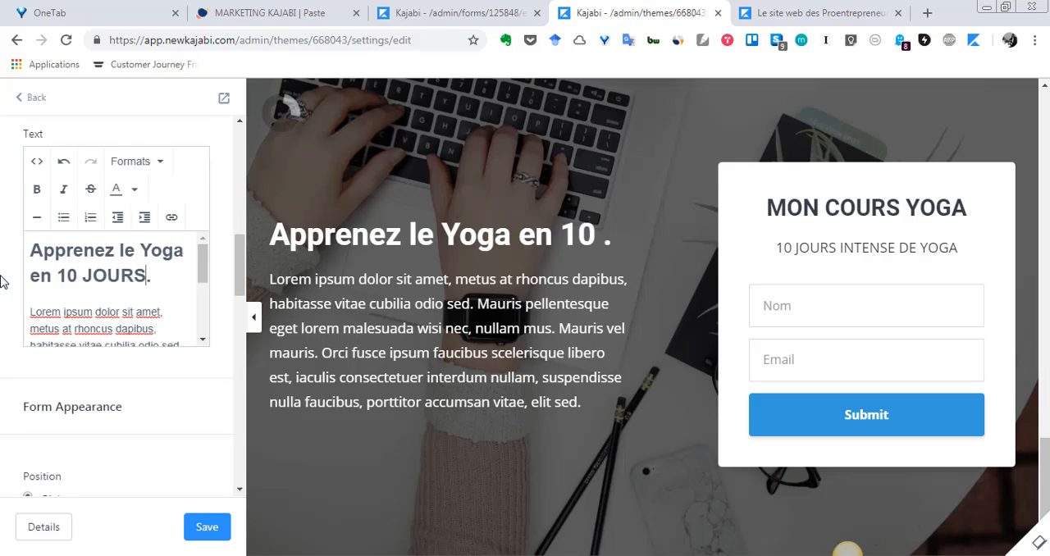
pyautogui.scroll(-3, 4, 281)
pyautogui.scroll(2, 60, 224)
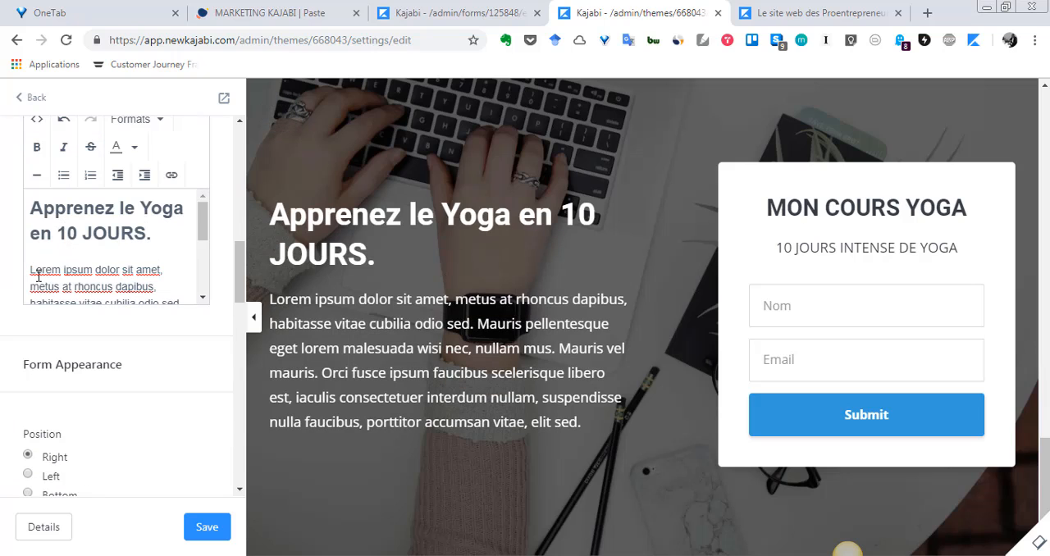
pyautogui.moveTo(32, 274); pyautogui.dragTo(197, 286)
pyautogui.press('BackSpace')
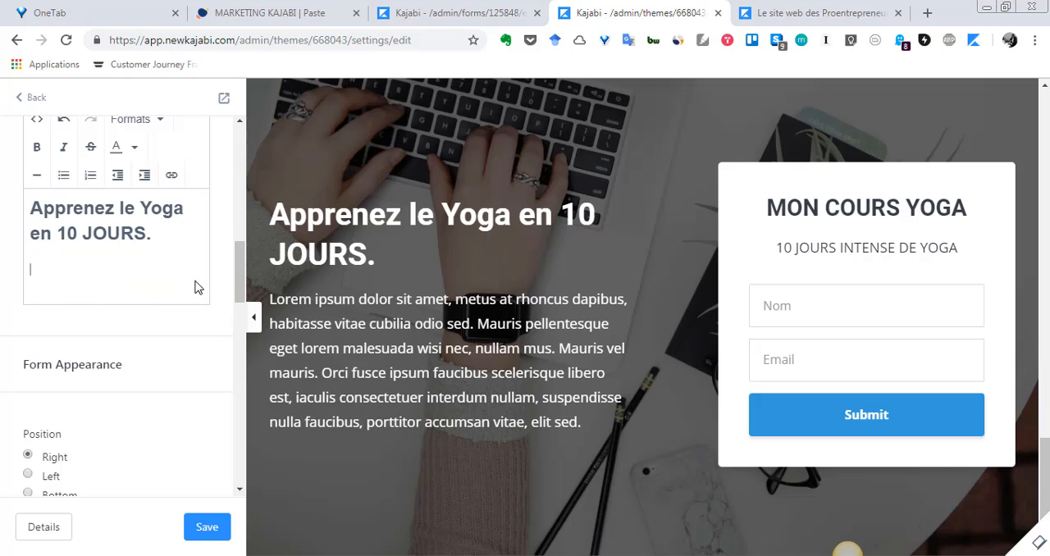
pyautogui.write('Bé')
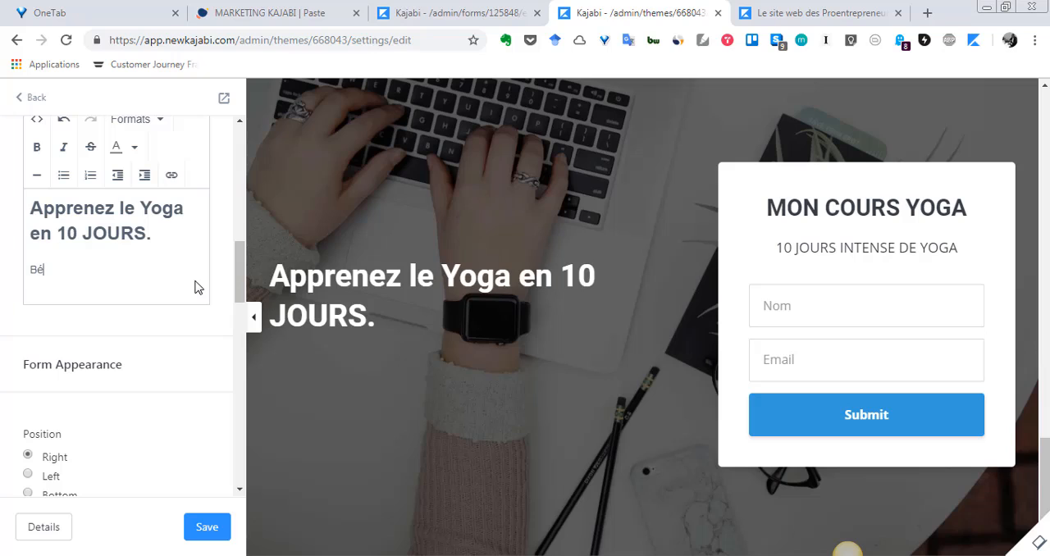
pyautogui.write('néficiez ')
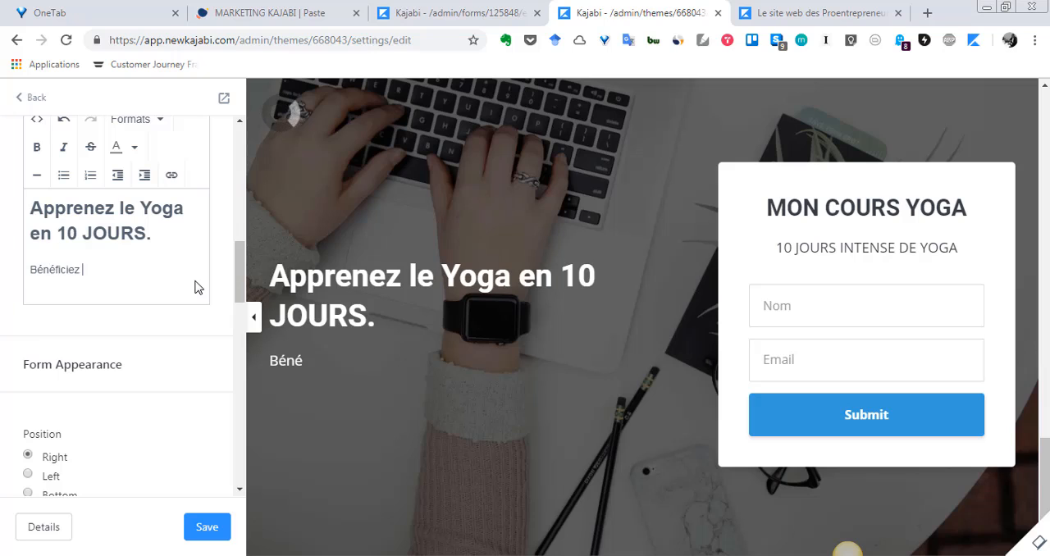
pyautogui.write('de 10 jours intenses e')
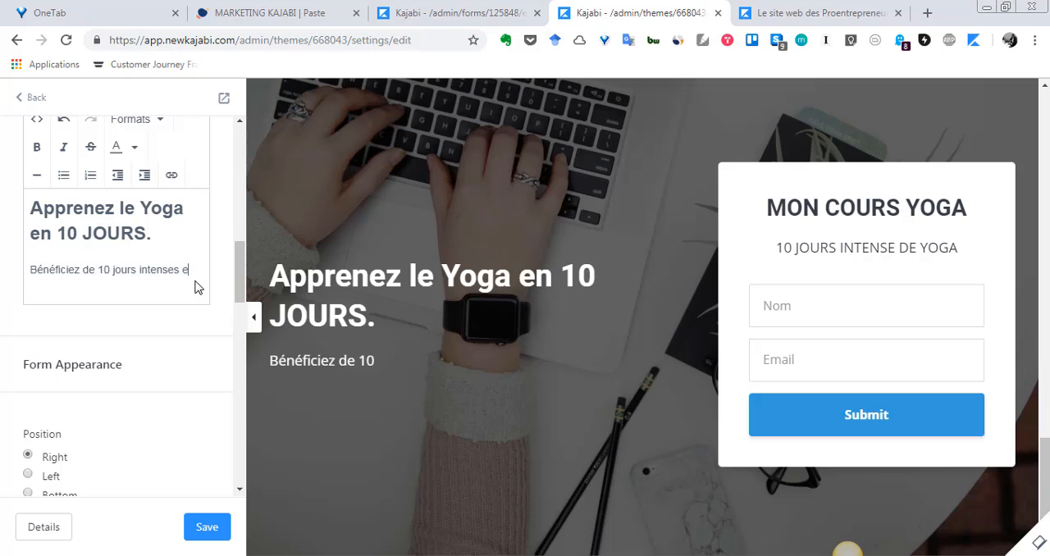
pyautogui.write("t gratuits d'apprentissage du Yo")
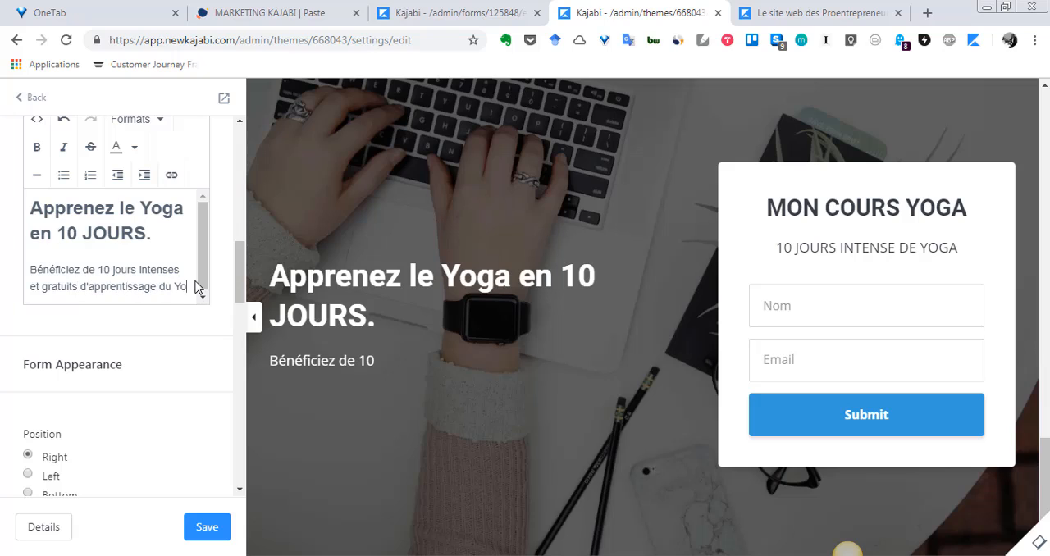
pyautogui.write('ga.')
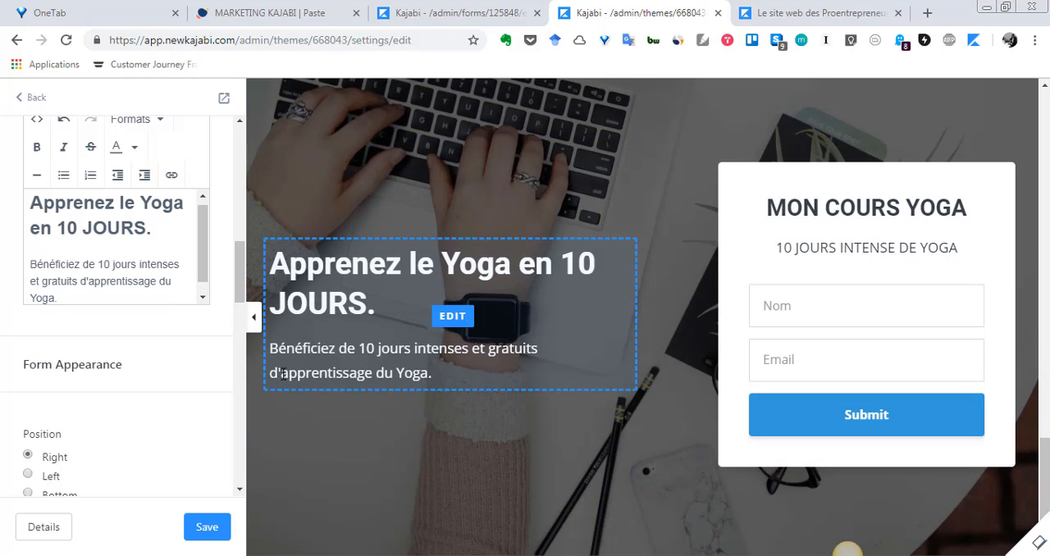
pyautogui.scroll(-2, 184, 432)
pyautogui.scroll(-1, 185, 431)
pyautogui.click(221, 531)
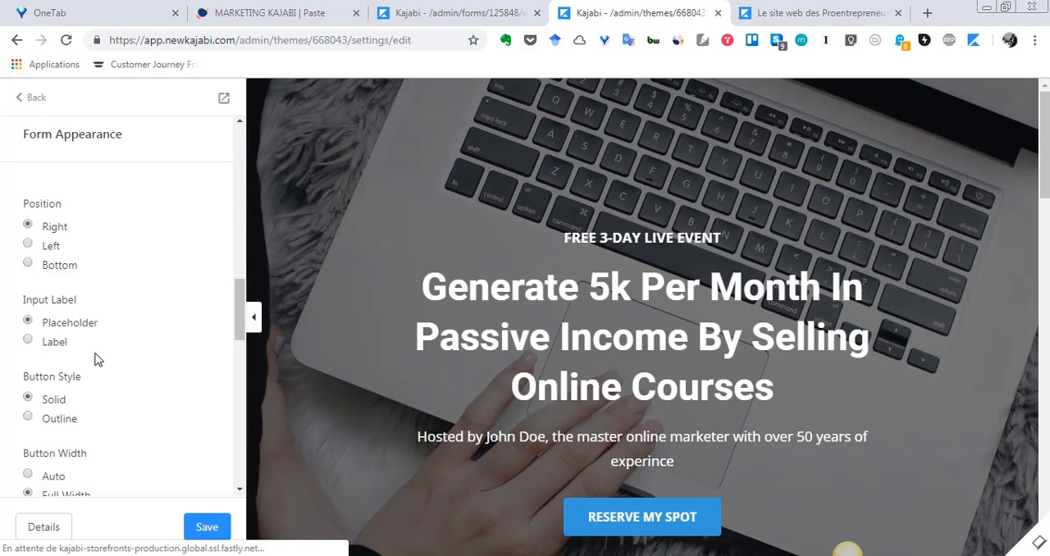
# Set the opt-in form's button text to "Rejoignez-vous" and save the page.
pyautogui.scroll(-2, 93, 357)
pyautogui.scroll(4, 75, 369)
pyautogui.scroll(-15, 898, 324)
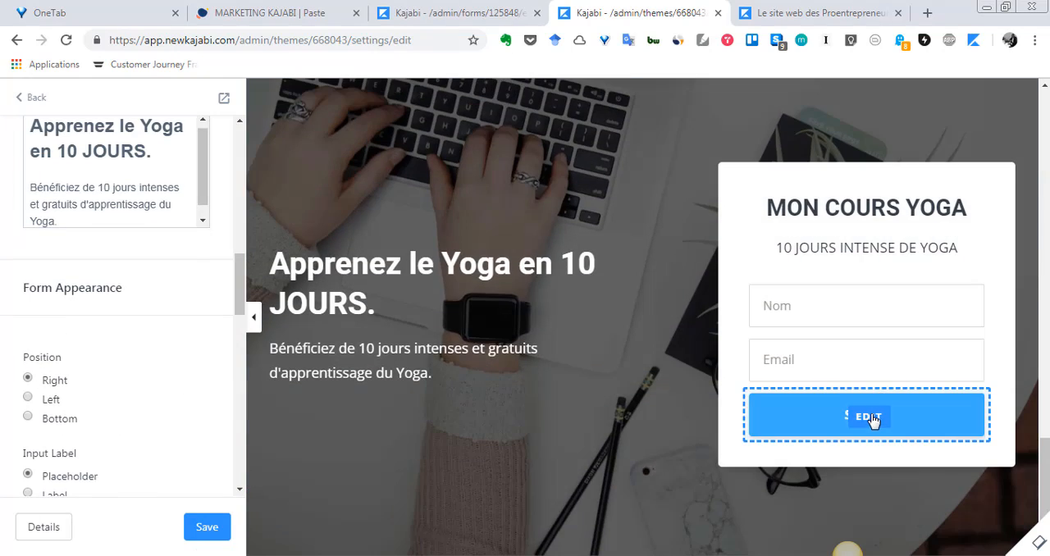
pyautogui.click(871, 418)
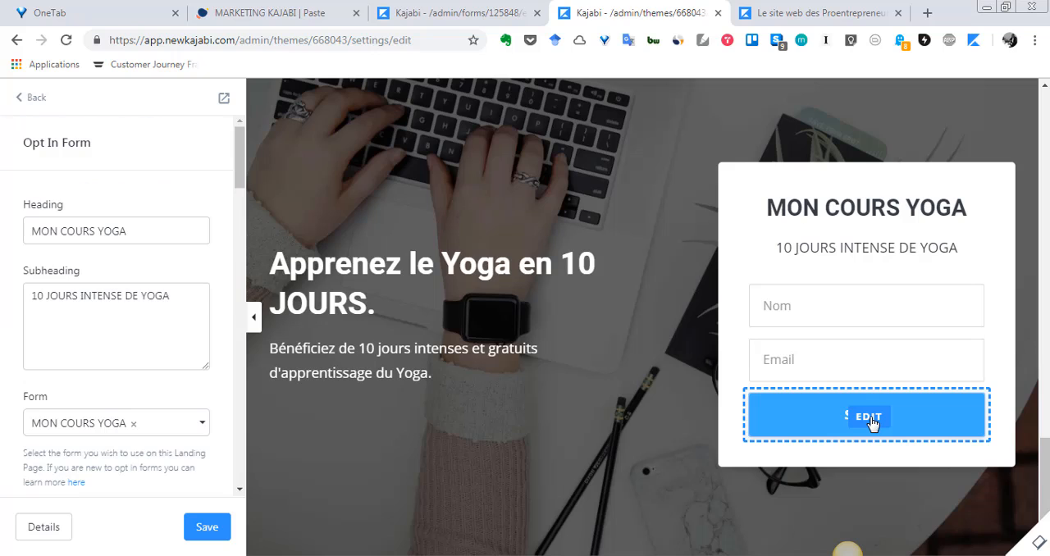
pyautogui.scroll(-4, 153, 353)
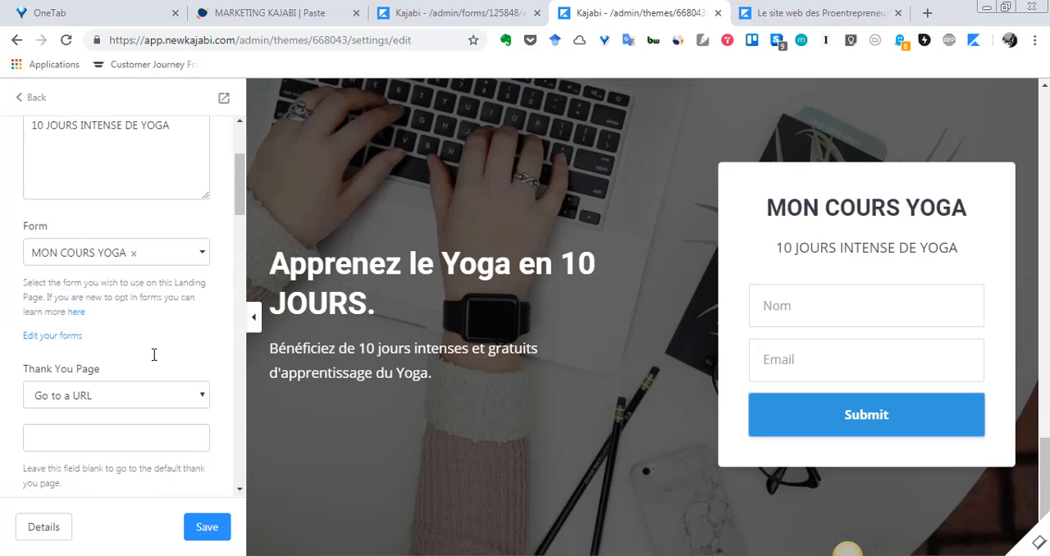
pyautogui.scroll(-1, 73, 394)
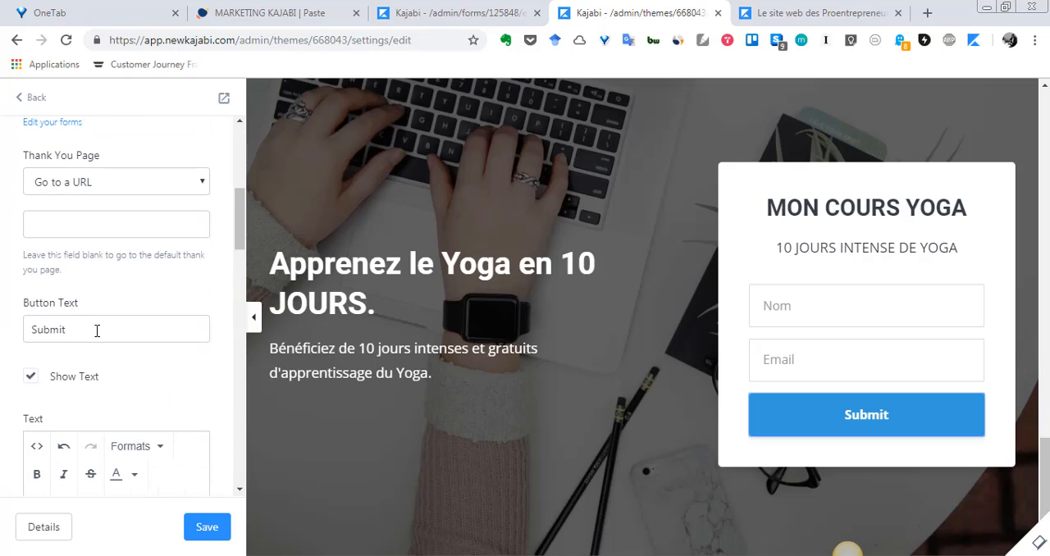
pyautogui.moveTo(97, 330); pyautogui.dragTo(3, 341)
pyautogui.scroll(-2, 114, 354)
pyautogui.scroll(1, 114, 354)
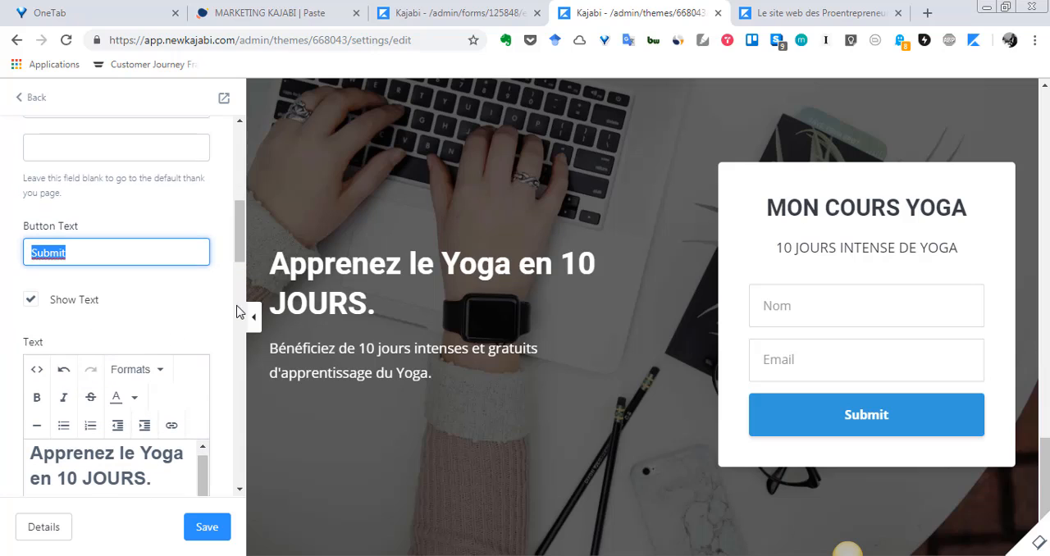
pyautogui.write('r')
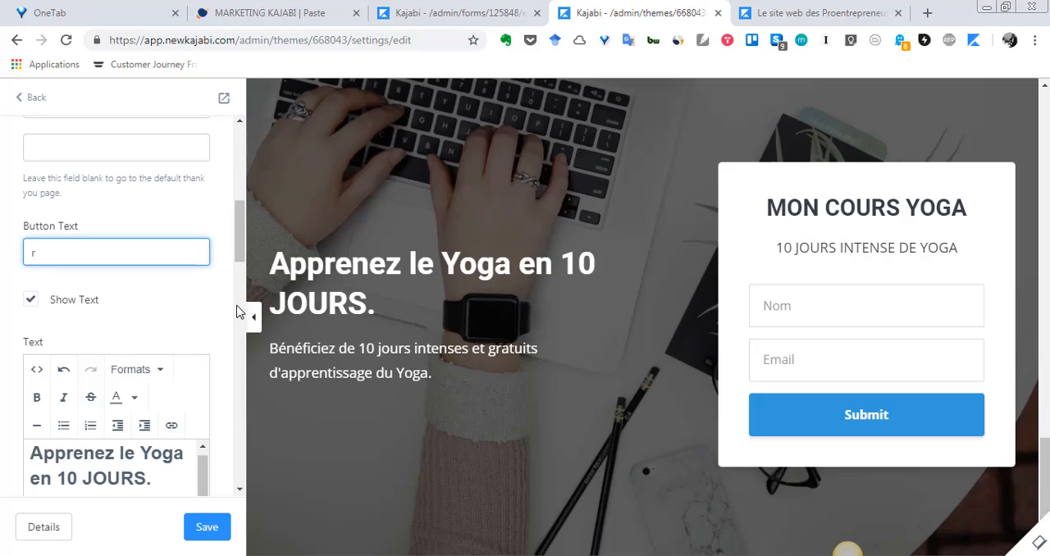
pyautogui.press('BackSpace')
pyautogui.write('Rej')
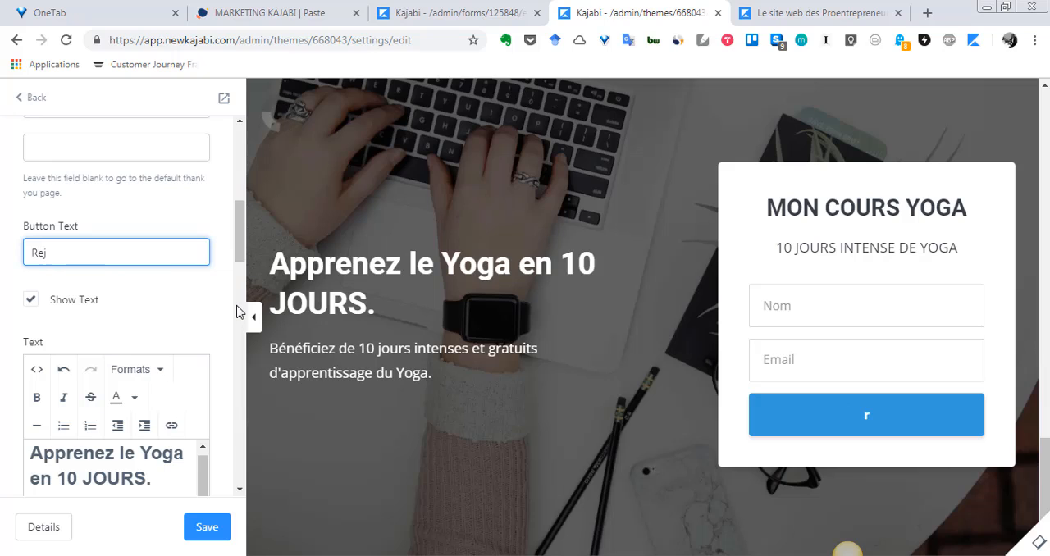
pyautogui.write('oignez-')
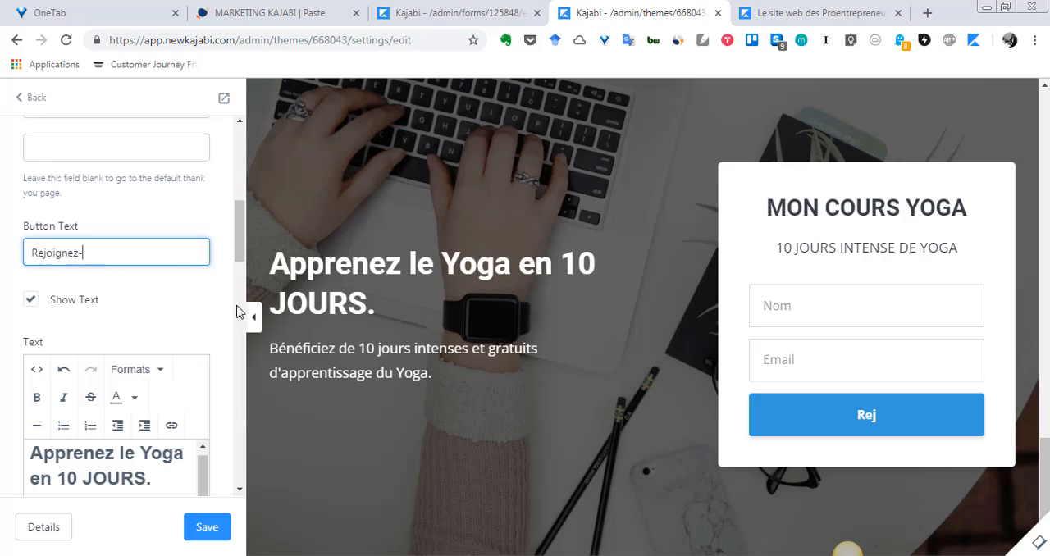
pyautogui.write('vous')
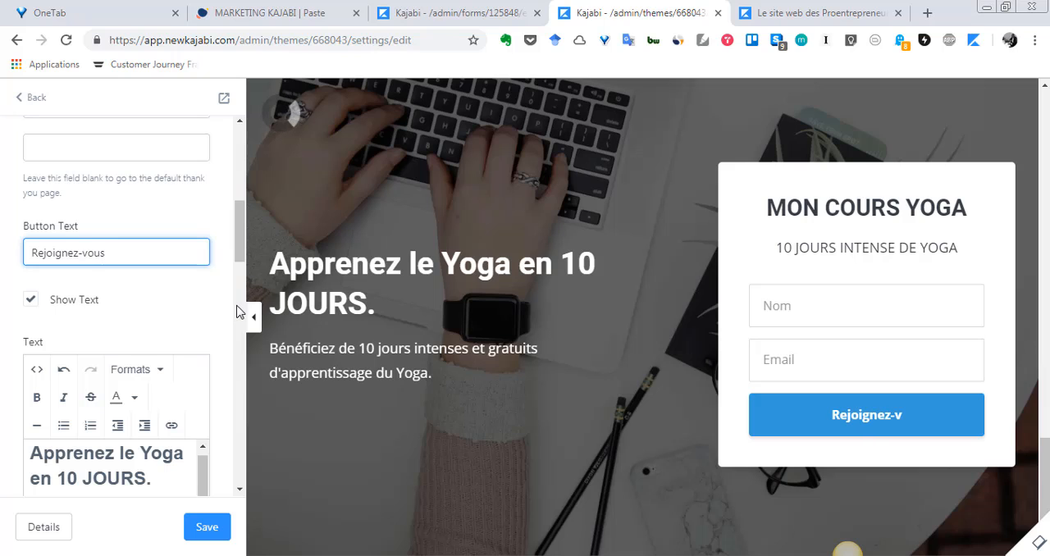
pyautogui.click(192, 534)
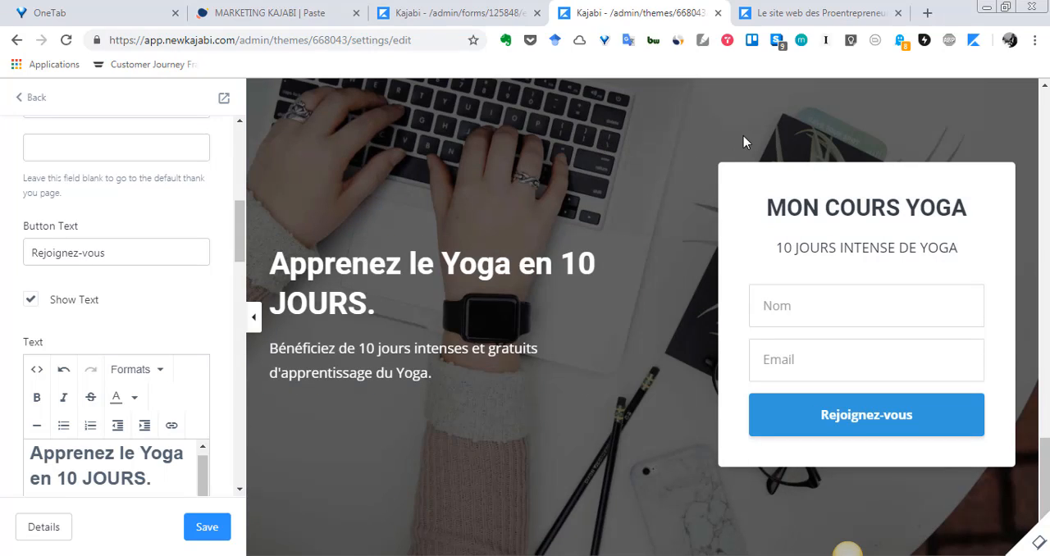
# Examine the opt-in section's remaining options, including form position, button style and width, colours, background image and overlay.
pyautogui.scroll(1, 655, 189)
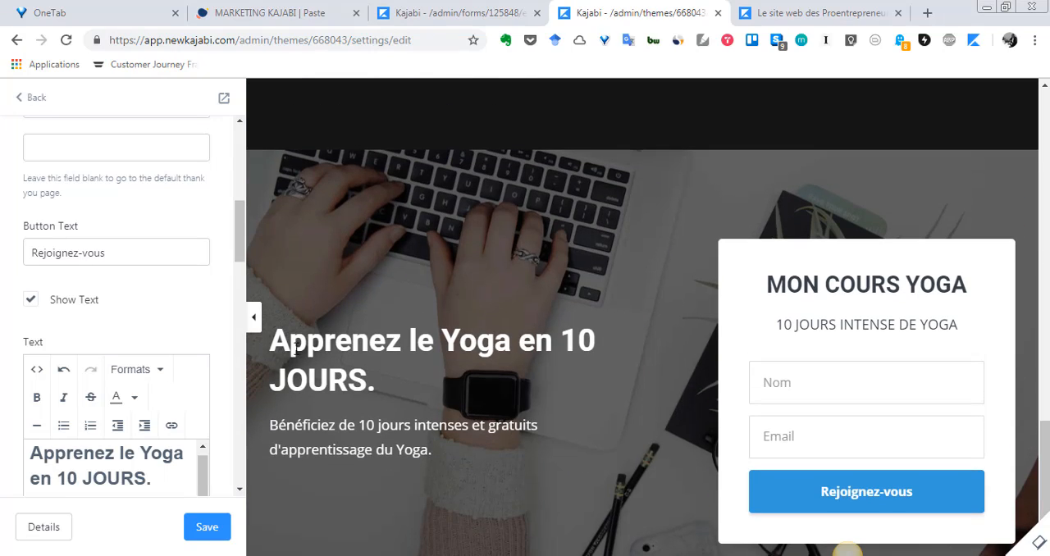
pyautogui.scroll(1, 215, 340)
pyautogui.scroll(-6, 205, 344)
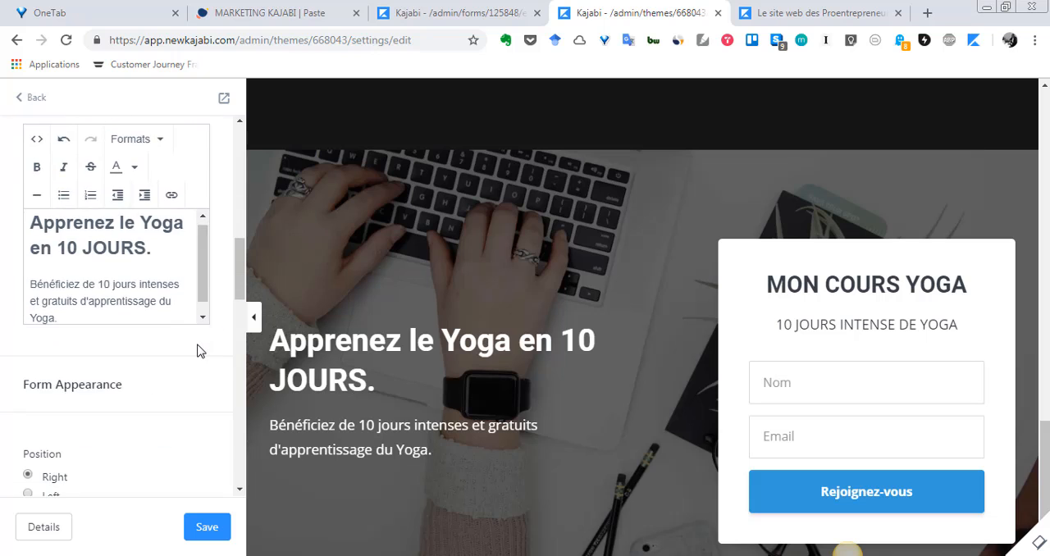
pyautogui.scroll(8, 196, 347)
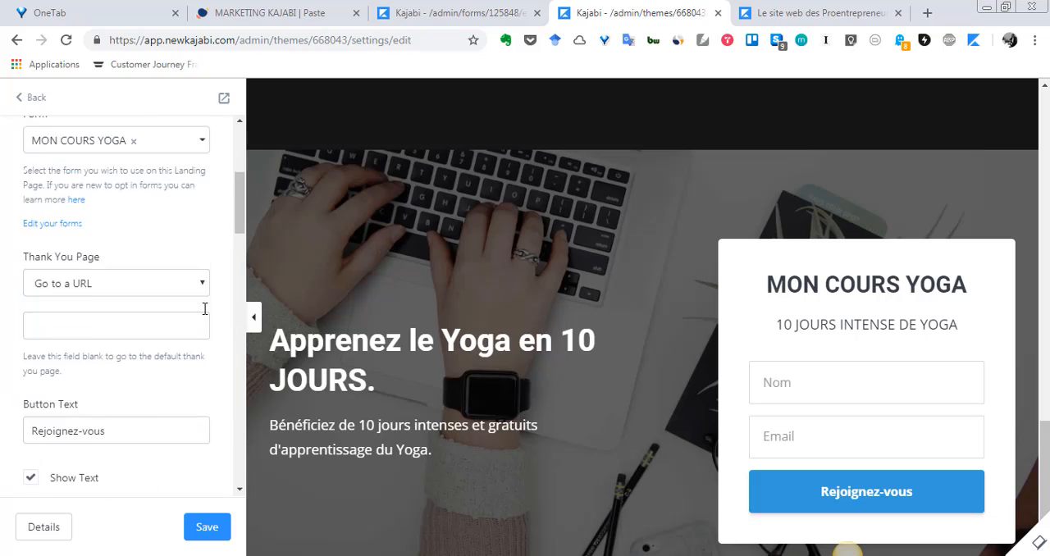
pyautogui.scroll(-5, 204, 307)
pyautogui.scroll(-1, 668, 499)
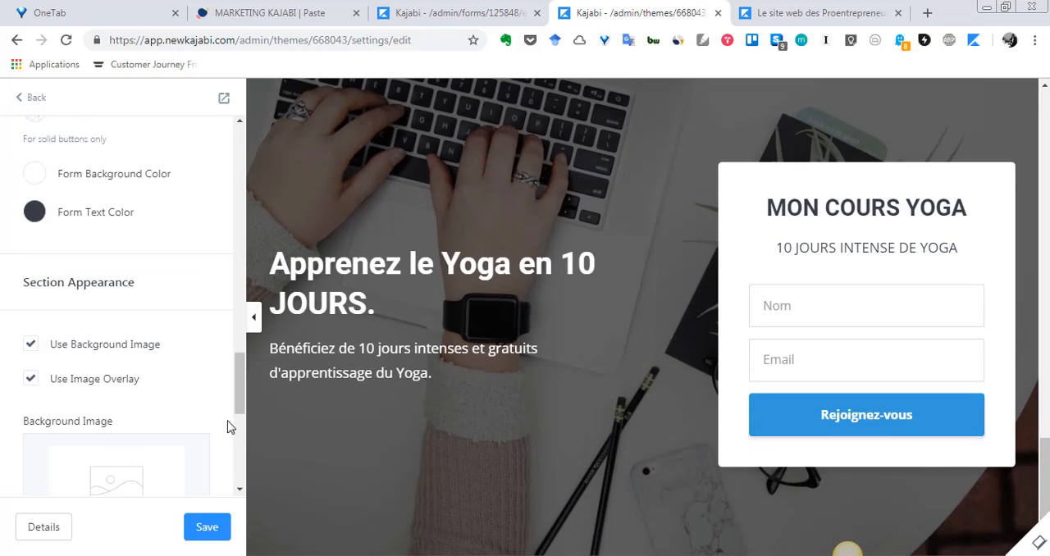
pyautogui.scroll(-3, 98, 432)
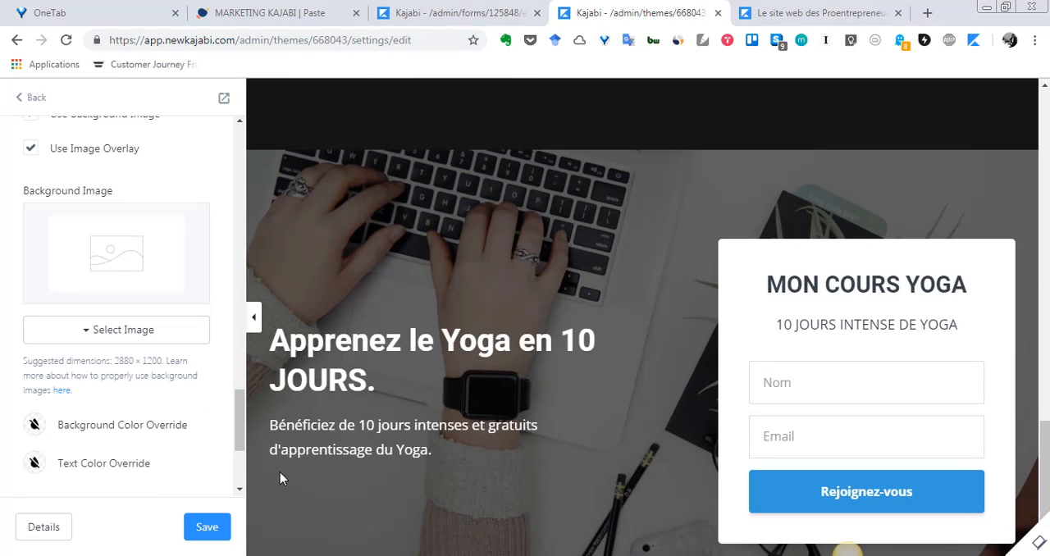
pyautogui.scroll(11, 87, 289)
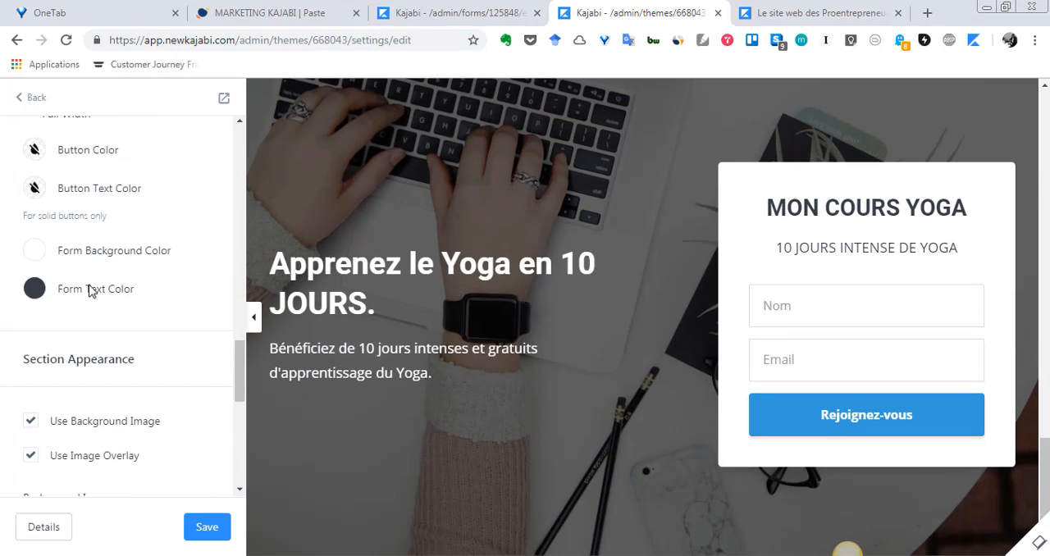
pyautogui.scroll(1, 90, 284)
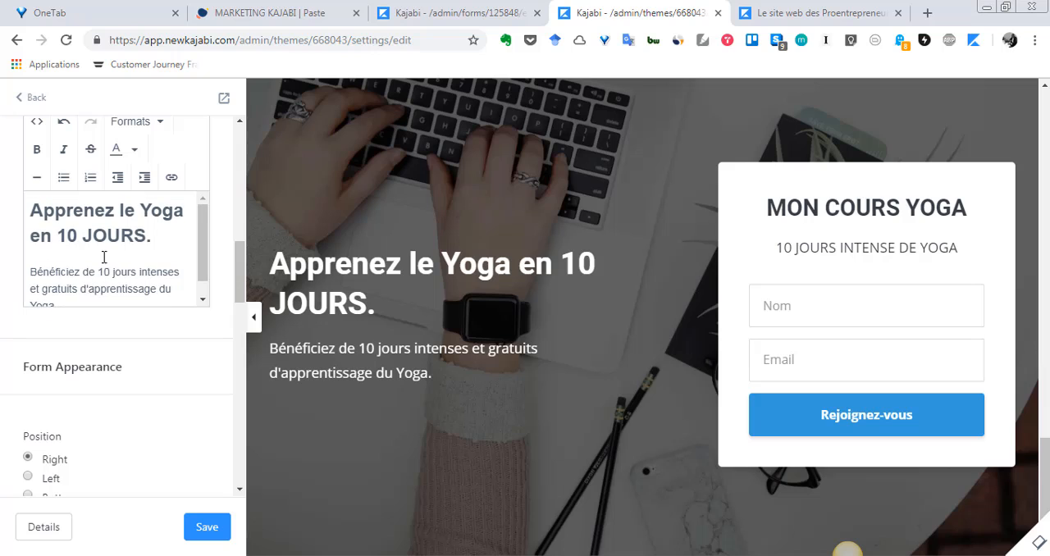
pyautogui.scroll(-1, 107, 250)
pyautogui.scroll(1, 106, 249)
pyautogui.scroll(-1, 176, 229)
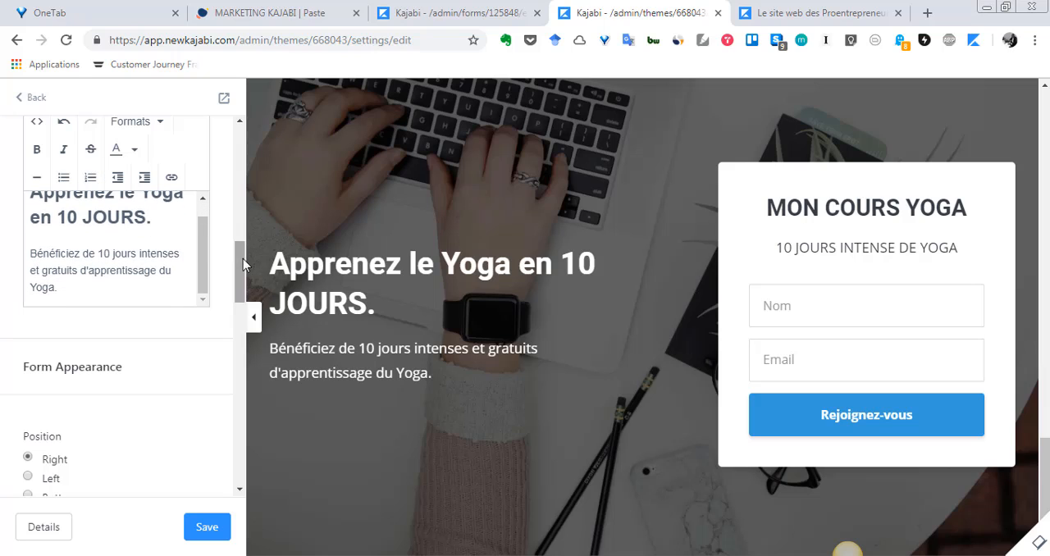
pyautogui.scroll(-5, 242, 343)
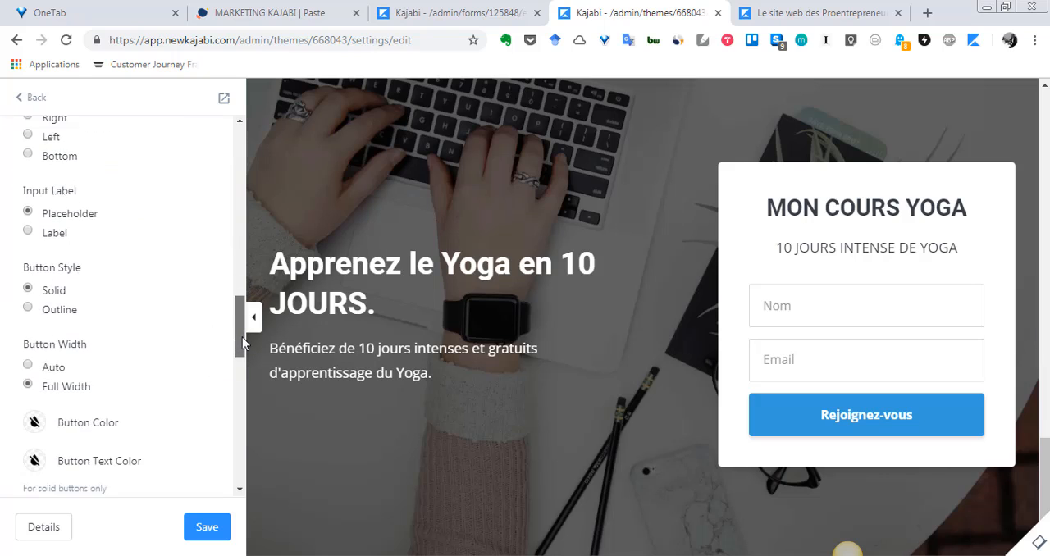
pyautogui.scroll(3, 242, 341)
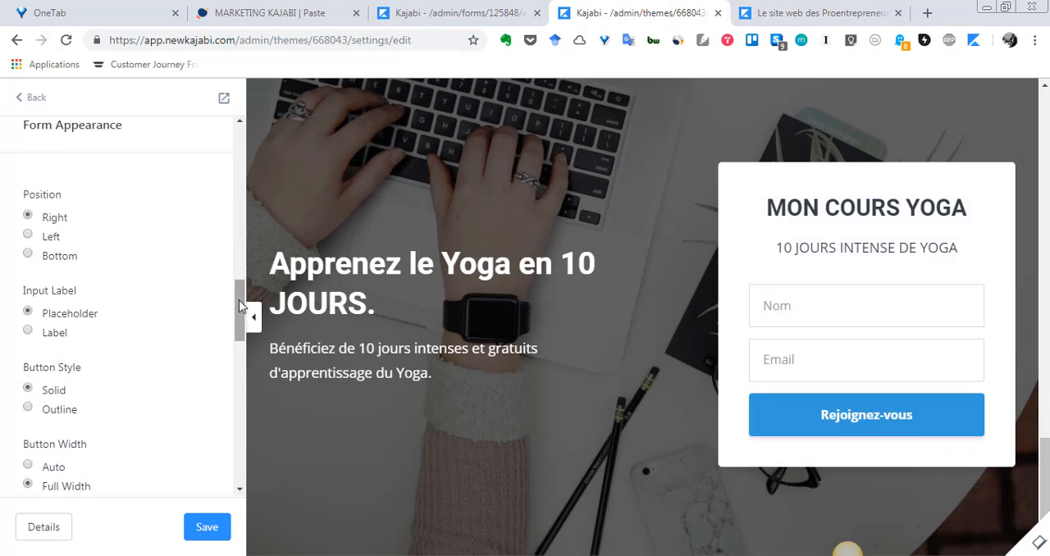
pyautogui.moveTo(239, 304); pyautogui.dragTo(242, 362)
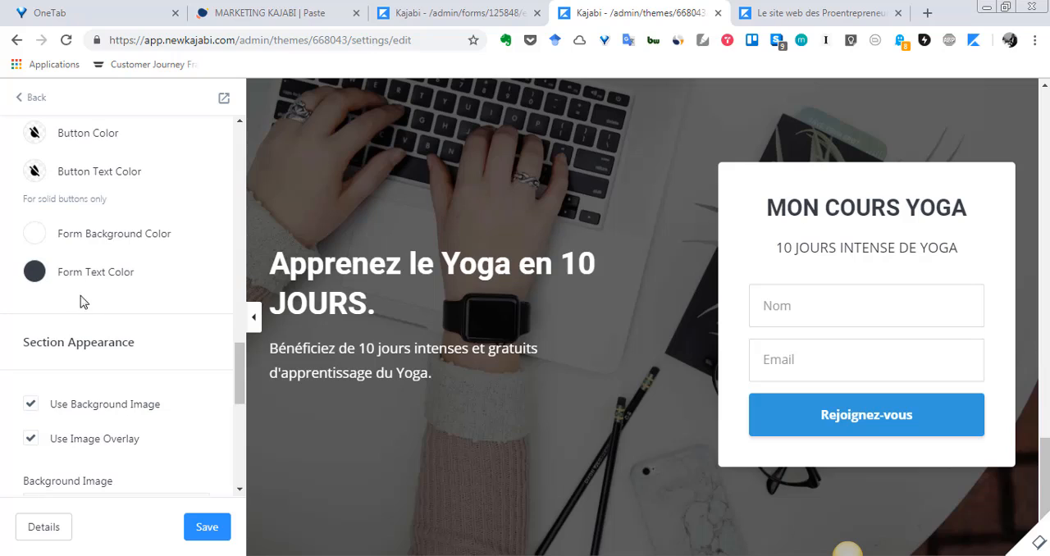
# Set the opt-in form's button color to the darker purple swatch and save the page.
pyautogui.scroll(2, 235, 365)
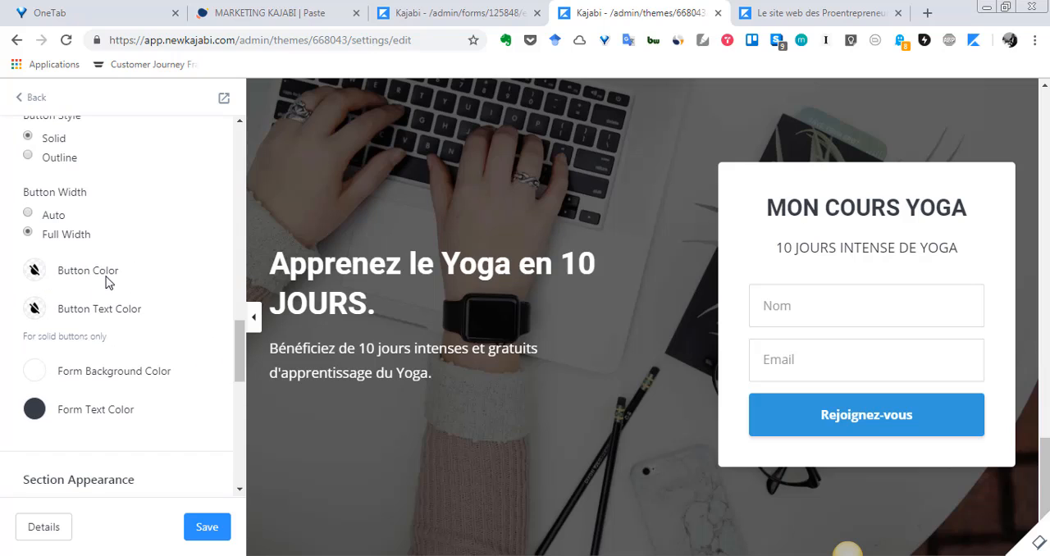
pyautogui.click(39, 274)
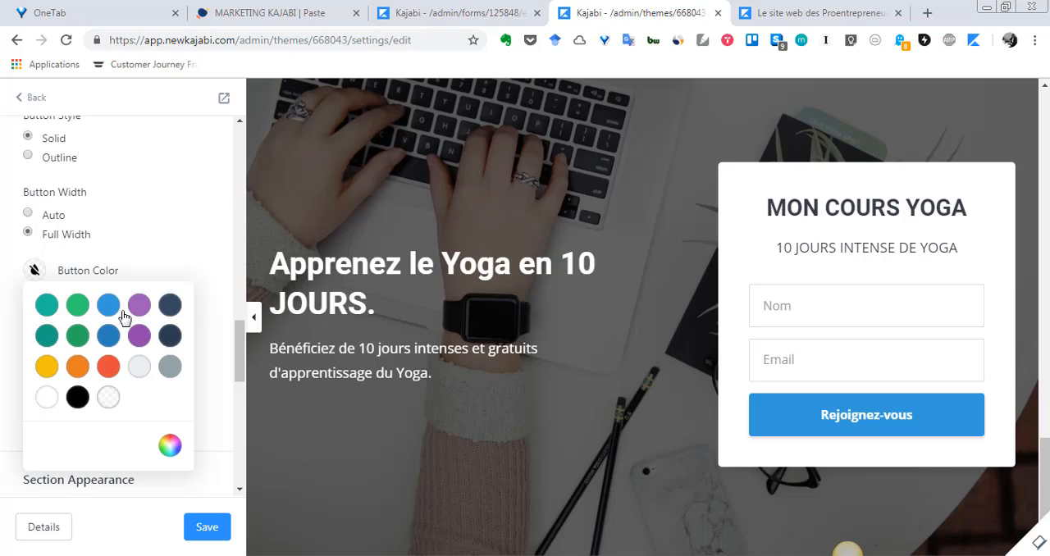
pyautogui.click(140, 336)
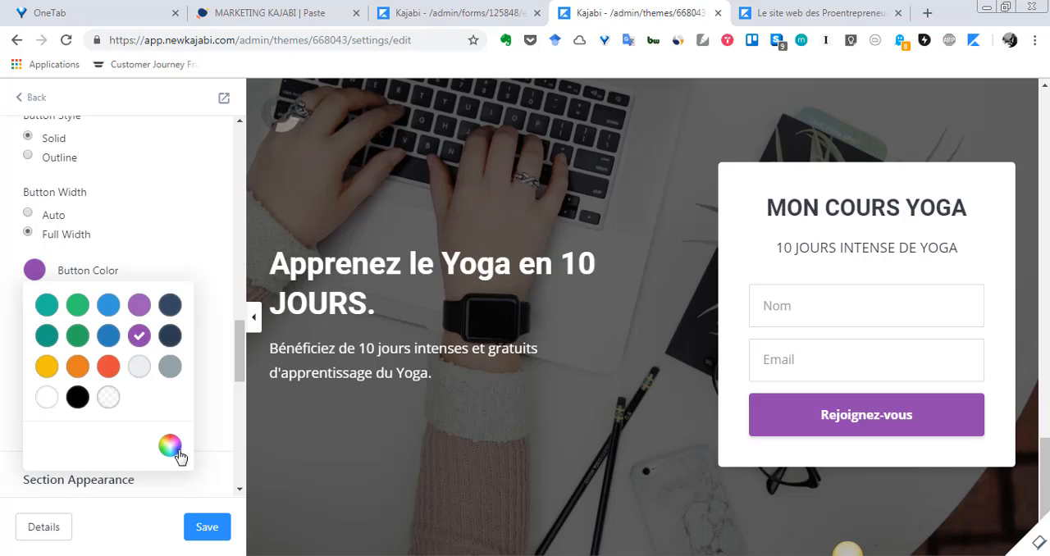
pyautogui.click(207, 527)
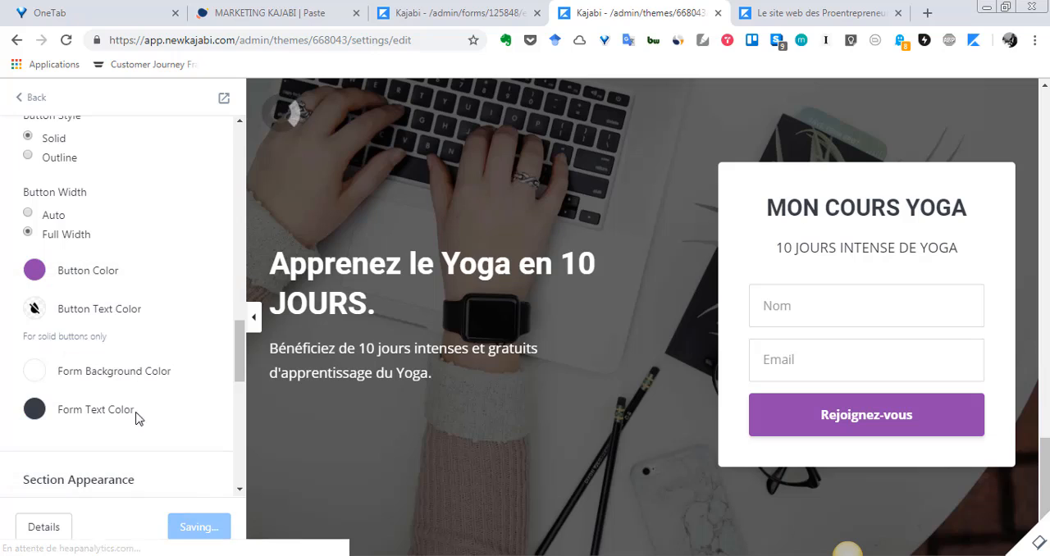
pyautogui.scroll(-3, 115, 377)
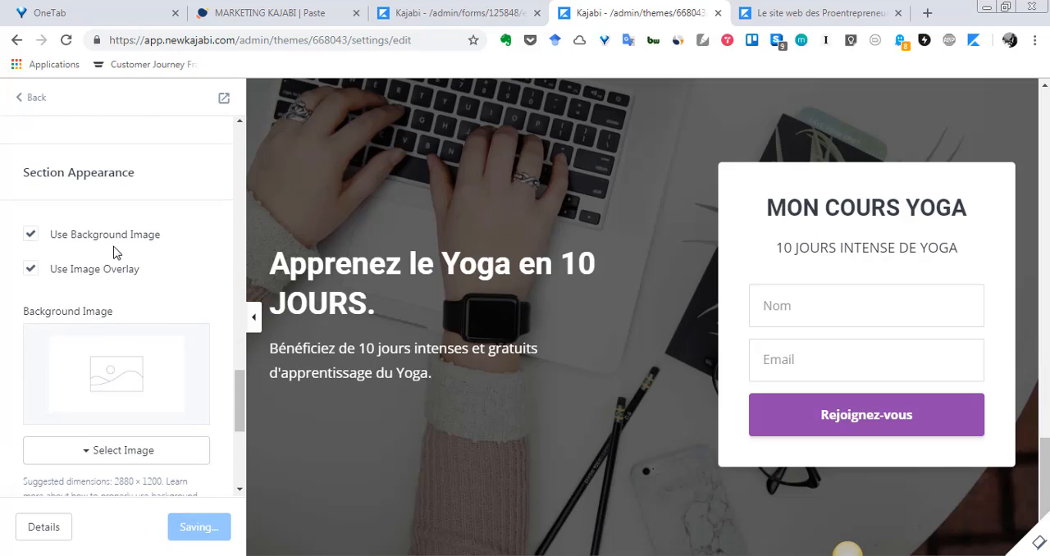
# Turn the opt-in section's background image off and back on.
pyautogui.click(94, 239)
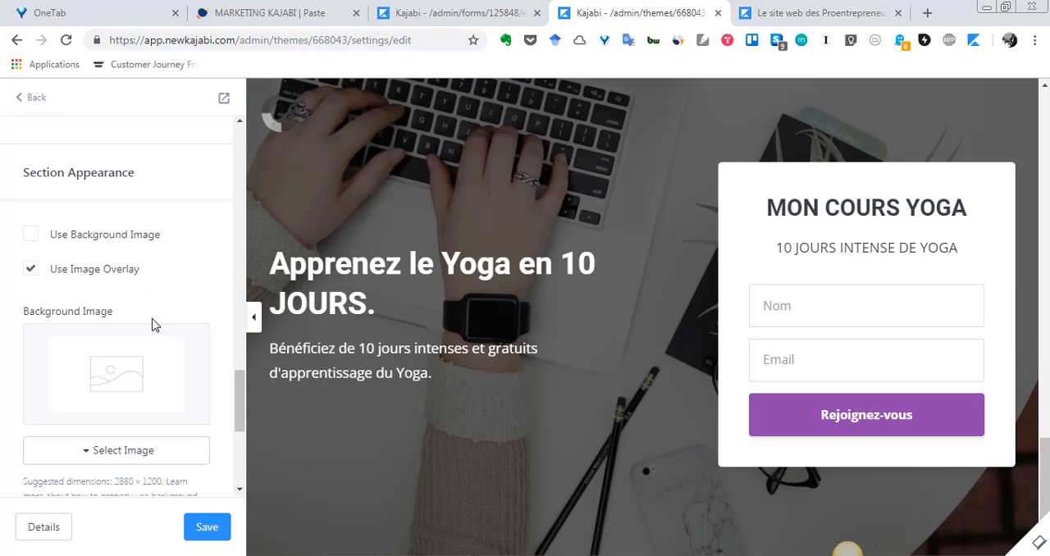
pyautogui.click(59, 236)
pyautogui.scroll(-2, 120, 341)
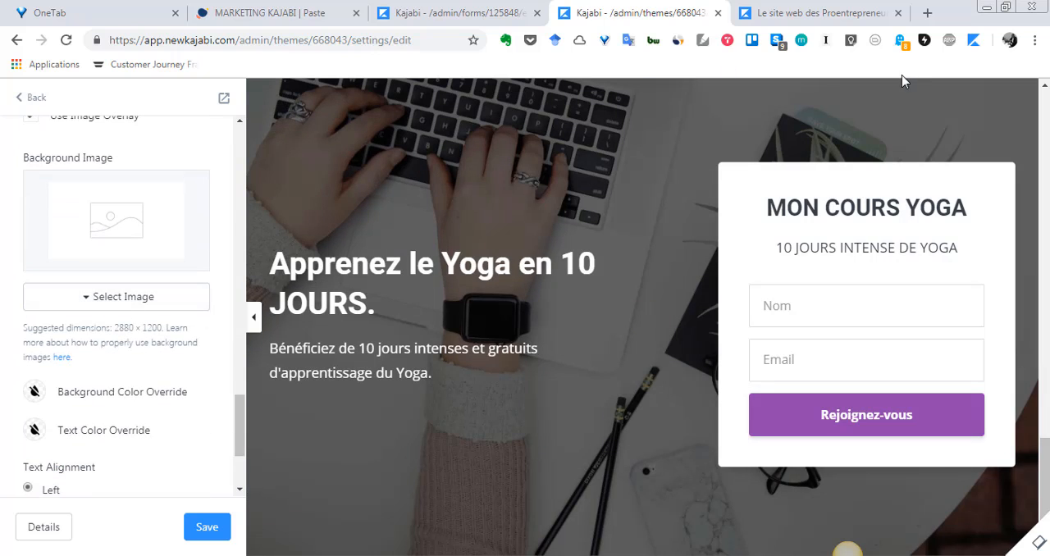
# Switch to Pixabay in a new browser tab and search its images for "yoga".
pyautogui.click(927, 14)
pyautogui.write('pi')
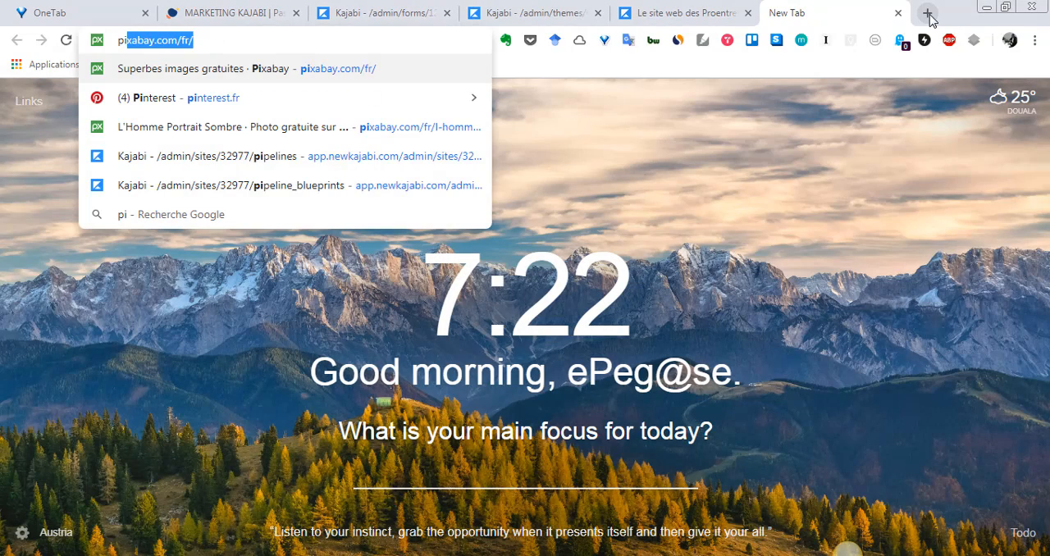
pyautogui.write('xa')
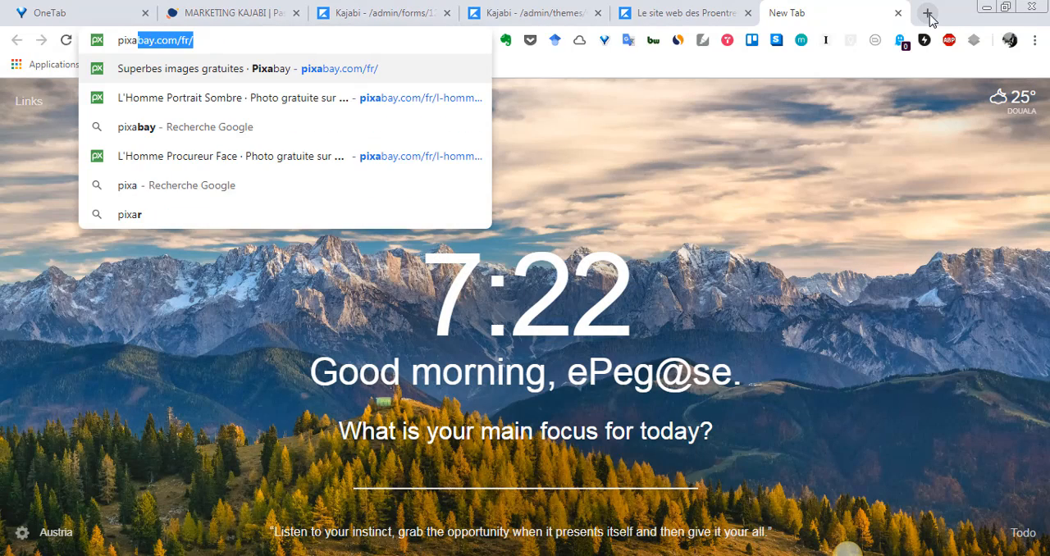
pyautogui.press('Return')
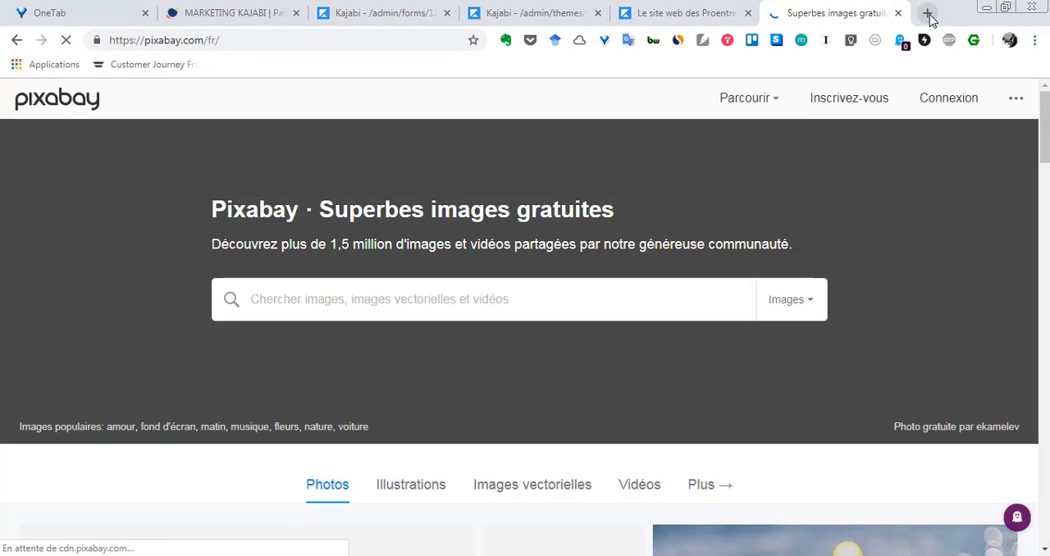
pyautogui.write('yog')
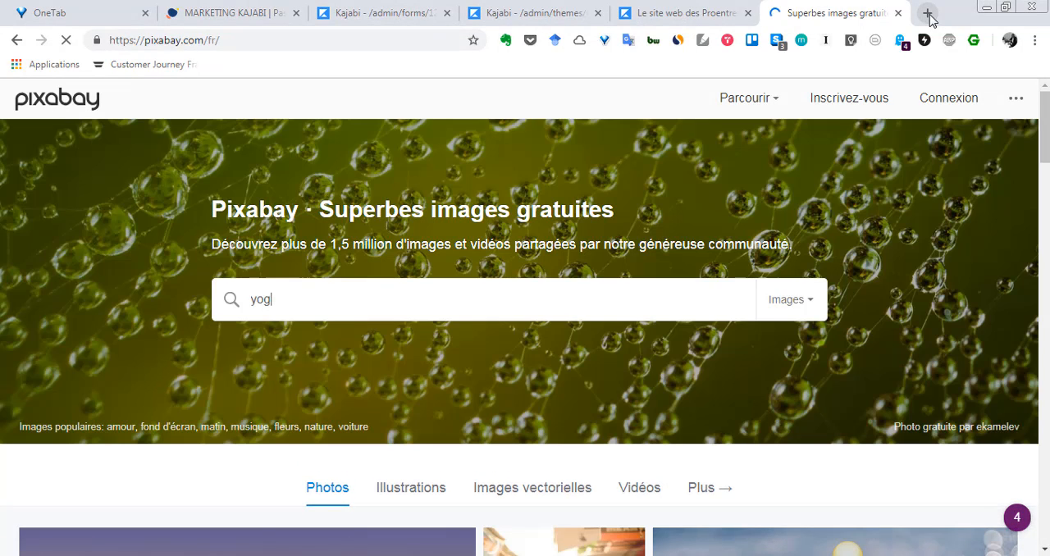
pyautogui.write('a')
pyautogui.press('Return')
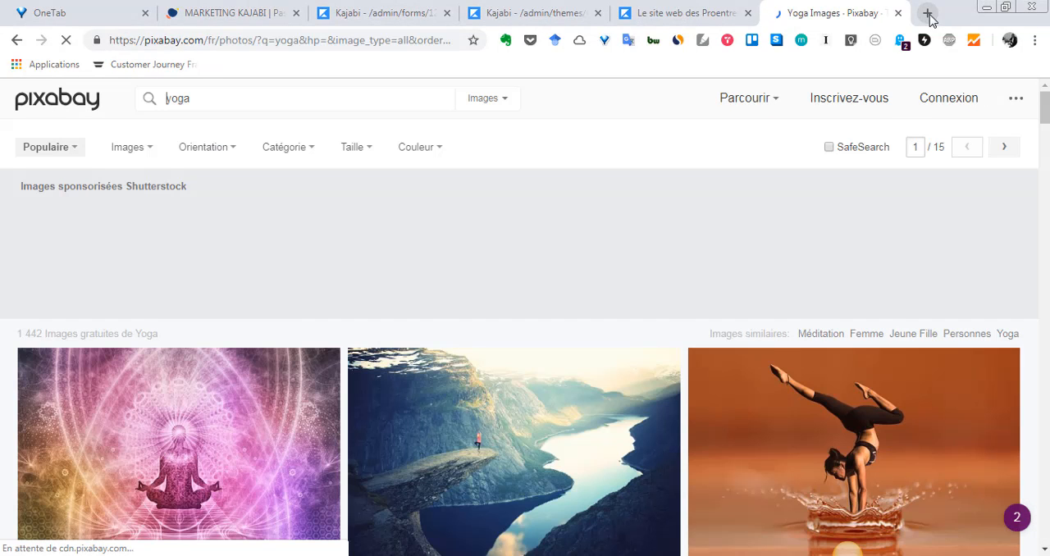
pyautogui.scroll(-2, 879, 364)
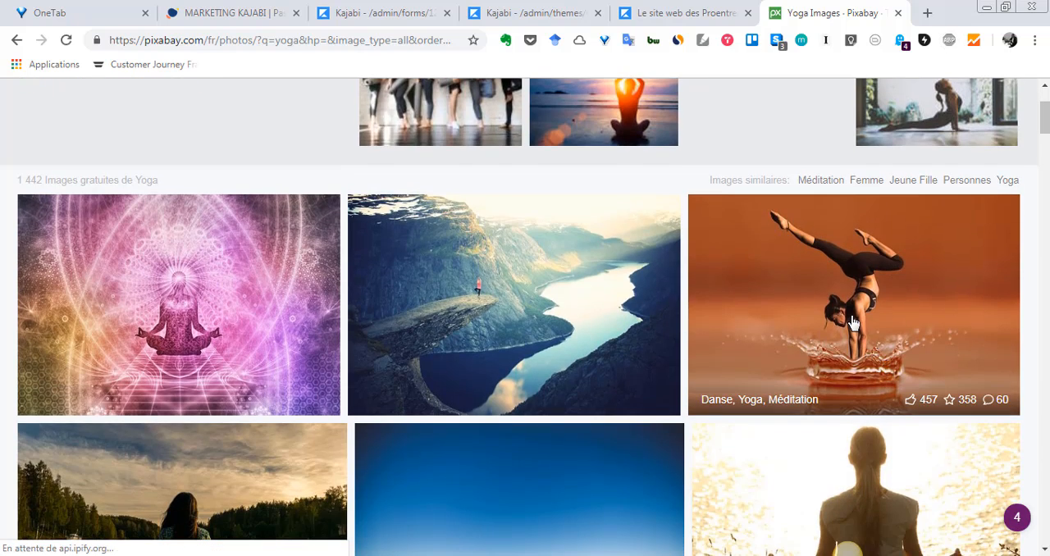
# Open the photo of the woman doing a handstand in splashing water and request its 1280×853 JPG download.
pyautogui.click(850, 321)
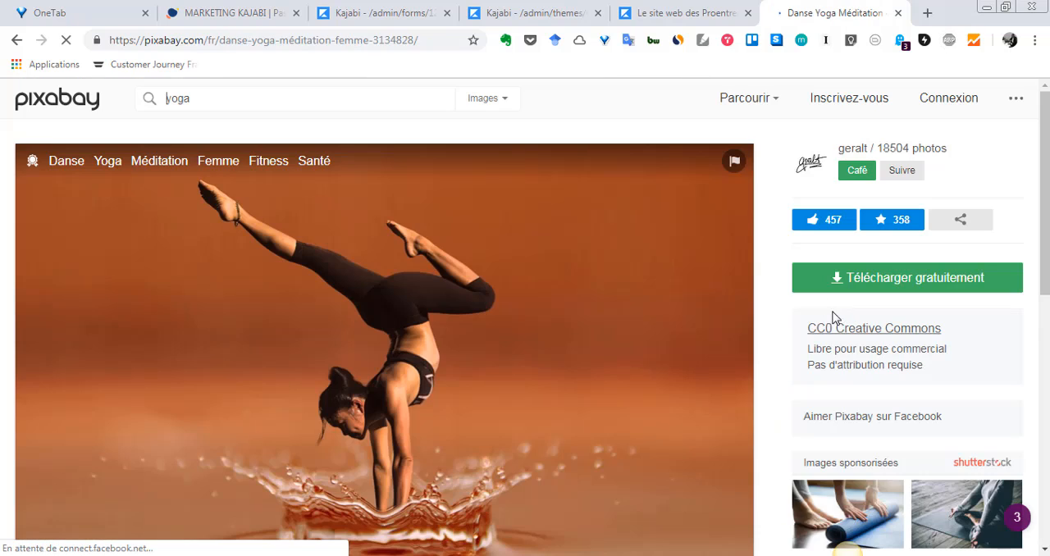
pyautogui.scroll(-2, 755, 281)
pyautogui.scroll(1, 877, 190)
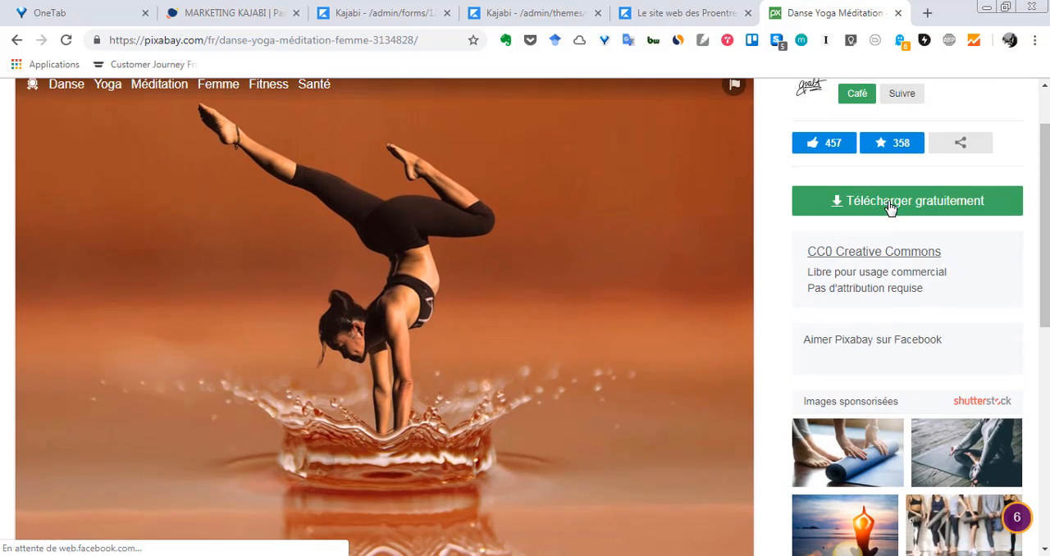
pyautogui.click(892, 209)
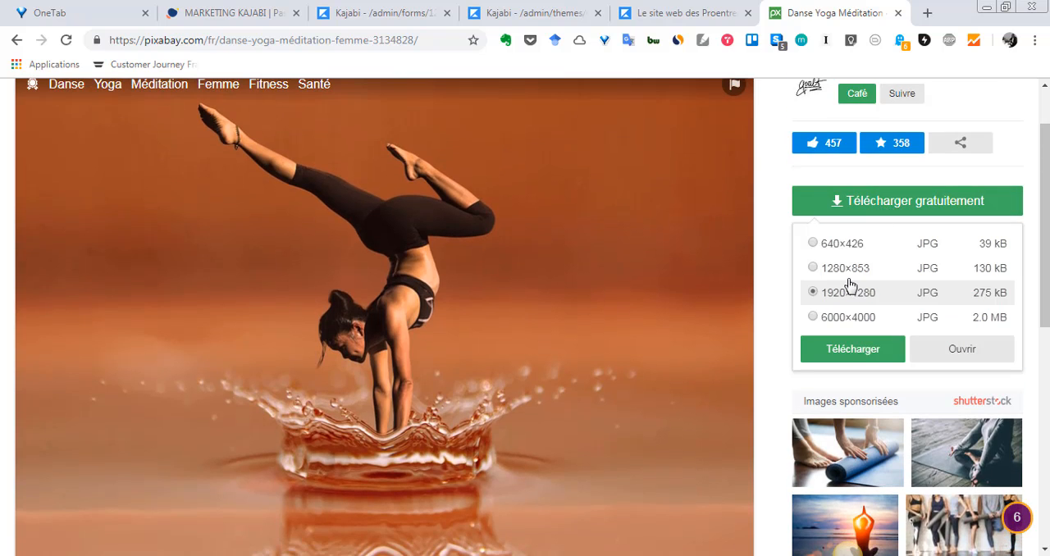
pyautogui.click(818, 269)
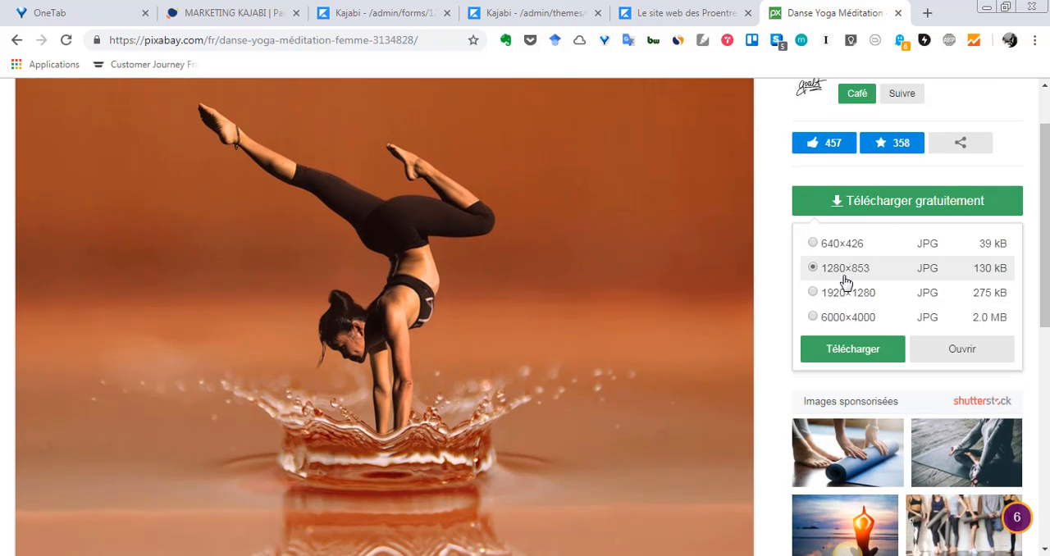
pyautogui.click(820, 348)
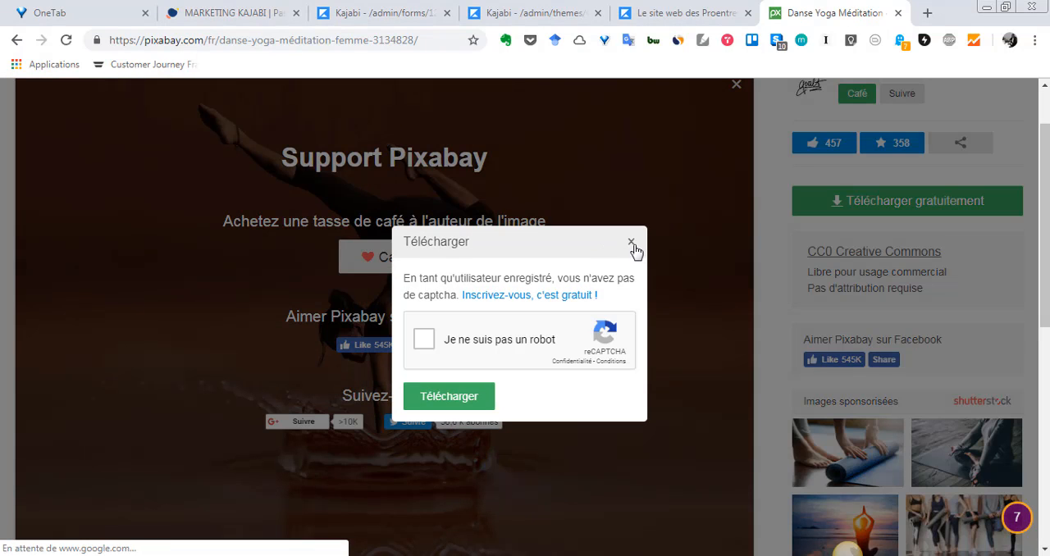
# Complete the traffic-light and fire-hydrant captcha challenges and download the handstand photo.
pyautogui.click(462, 402)
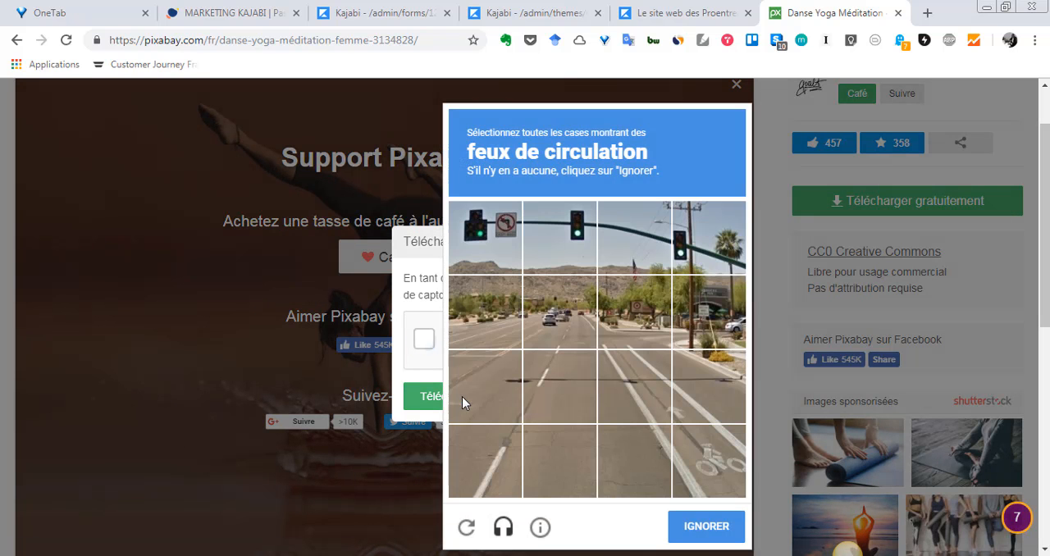
pyautogui.click(490, 253)
pyautogui.click(551, 248)
pyautogui.click(637, 248)
pyautogui.click(694, 244)
pyautogui.click(713, 527)
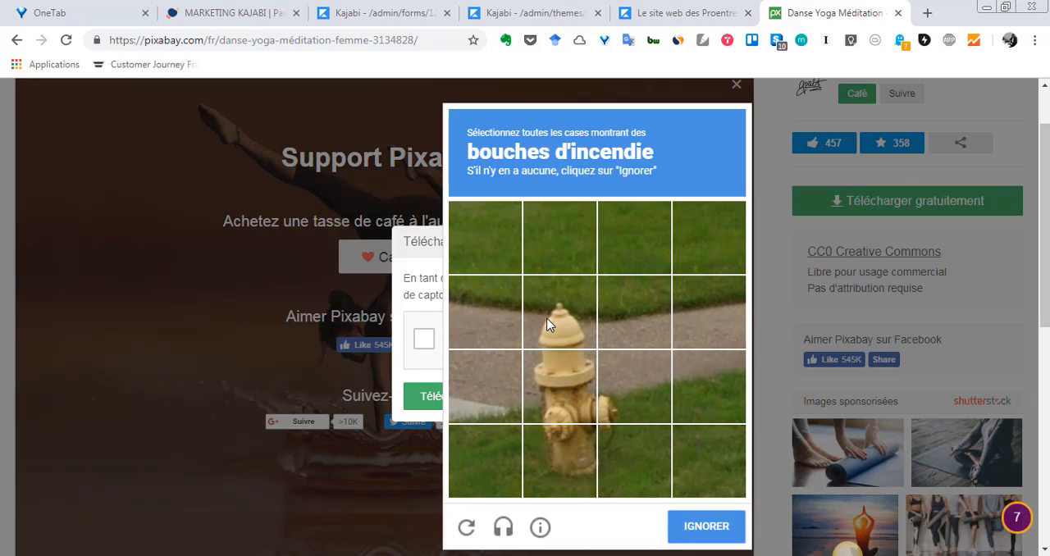
pyautogui.click(548, 324)
pyautogui.click(555, 395)
pyautogui.click(564, 453)
pyautogui.click(624, 402)
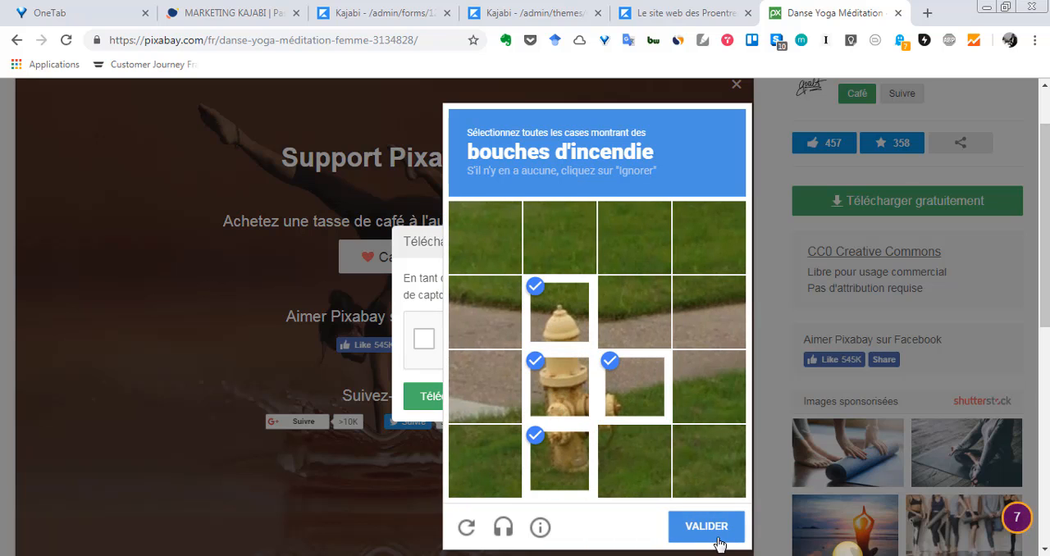
pyautogui.click(714, 538)
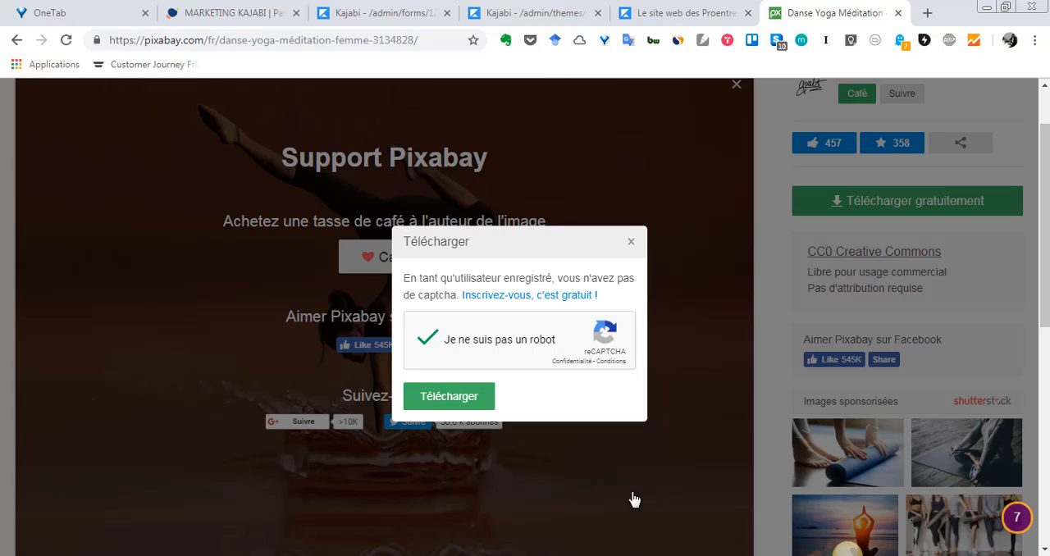
pyautogui.click(475, 401)
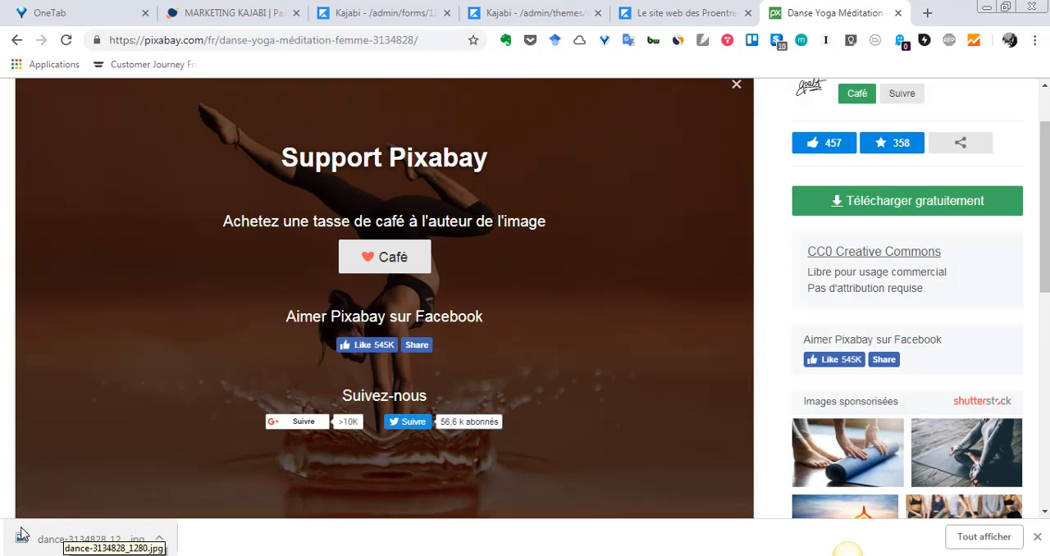
# Switch back to the Kajabi page editor and try to upload dance-3134828_1280.jpg from Téléchargements as the section's background image.
pyautogui.click(685, 12)
pyautogui.click(548, 13)
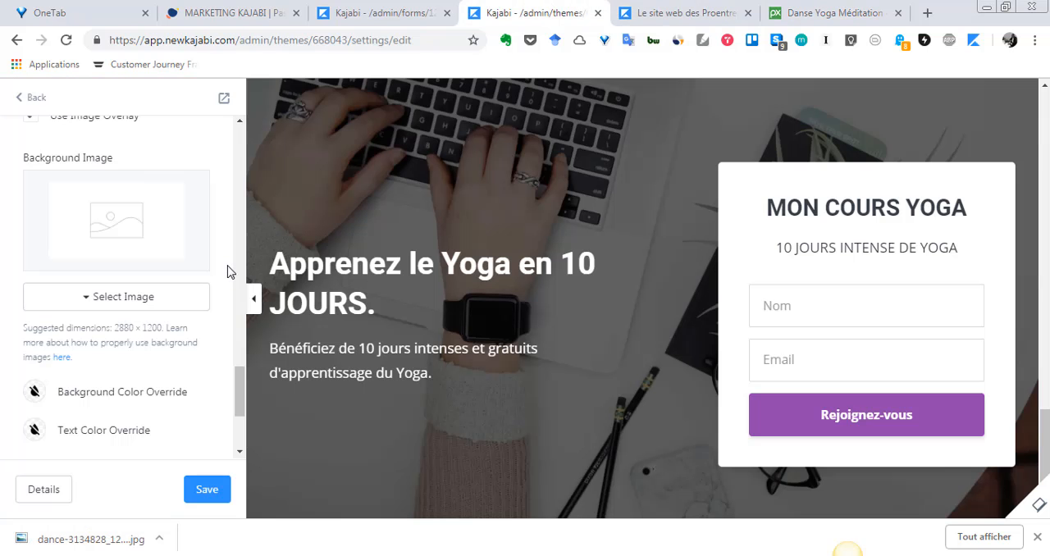
pyautogui.click(99, 297)
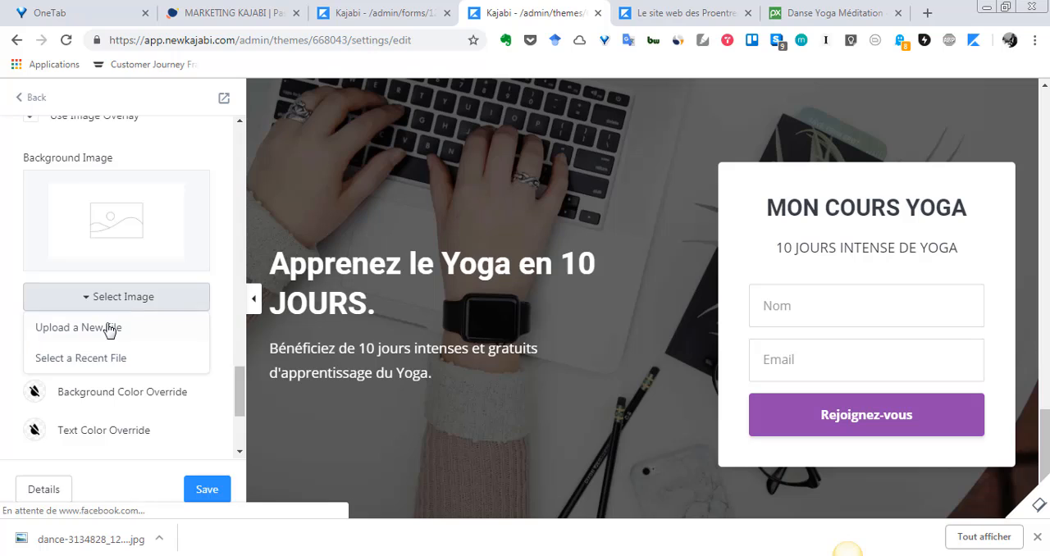
pyautogui.click(107, 328)
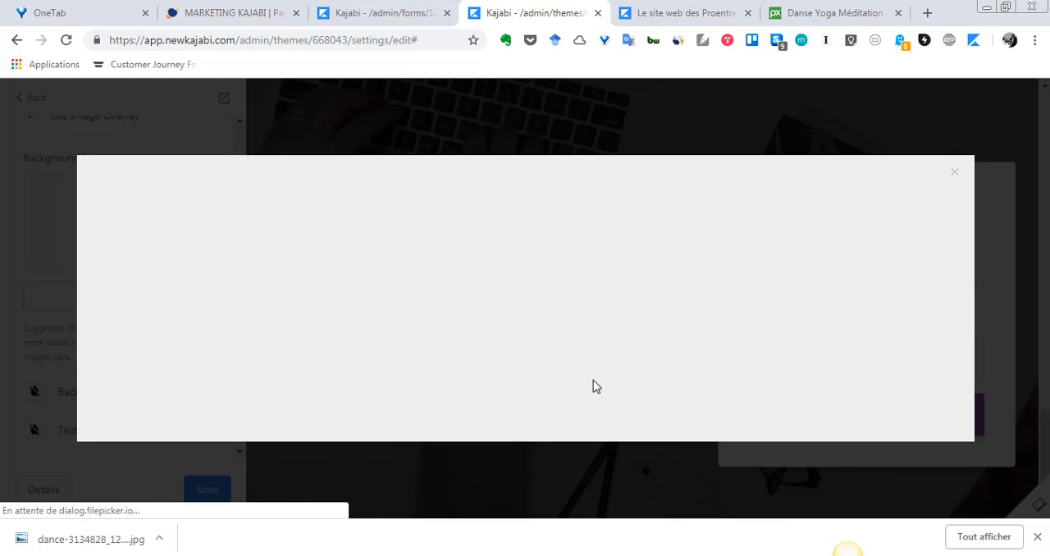
pyautogui.click(628, 334)
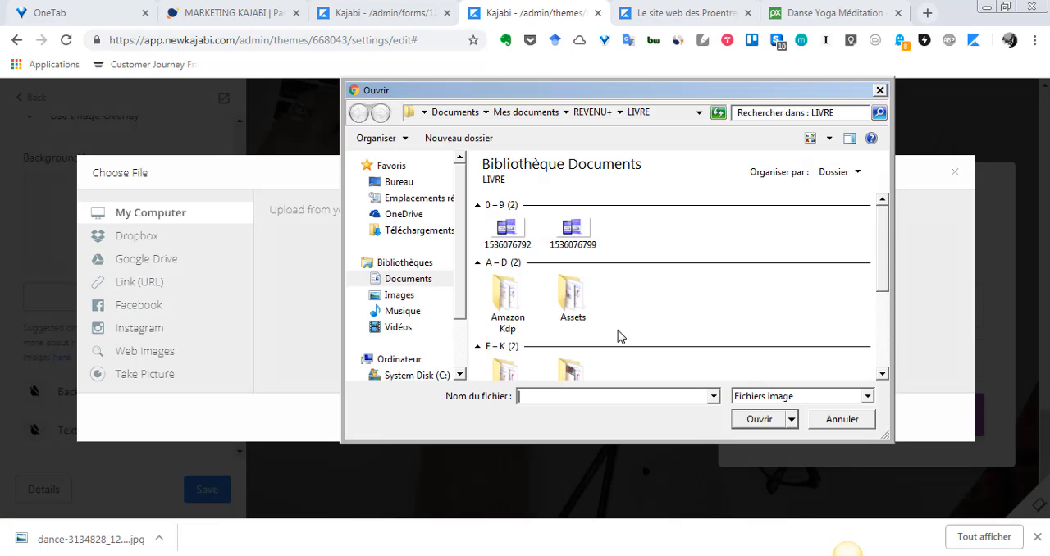
pyautogui.click(440, 233)
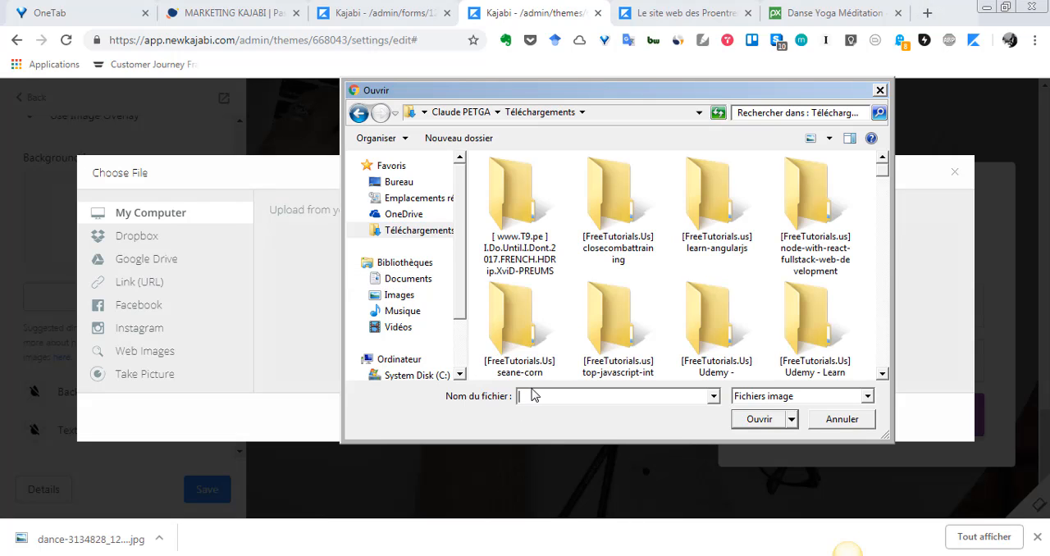
pyautogui.click(534, 398)
pyautogui.write('dans')
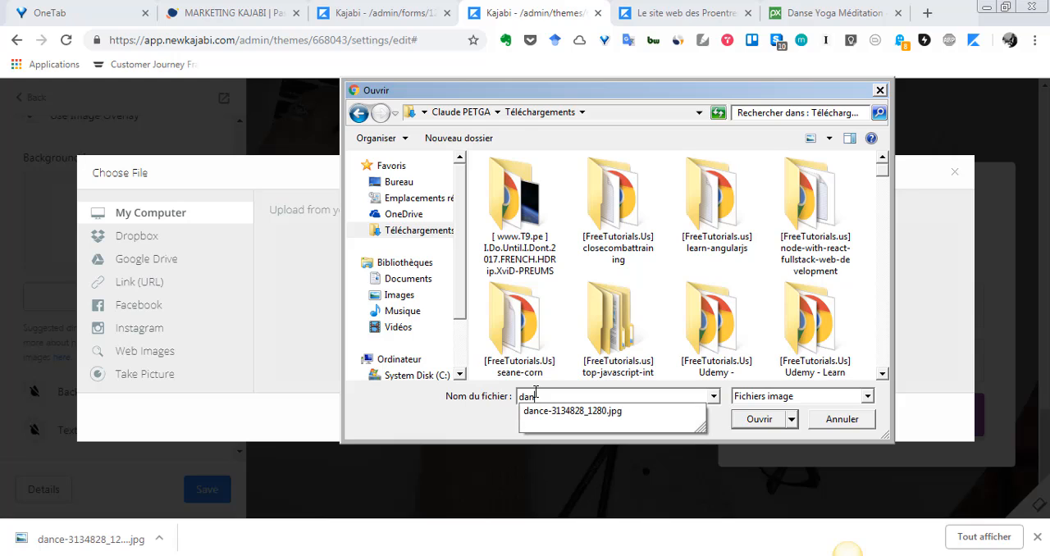
pyautogui.click(645, 428)
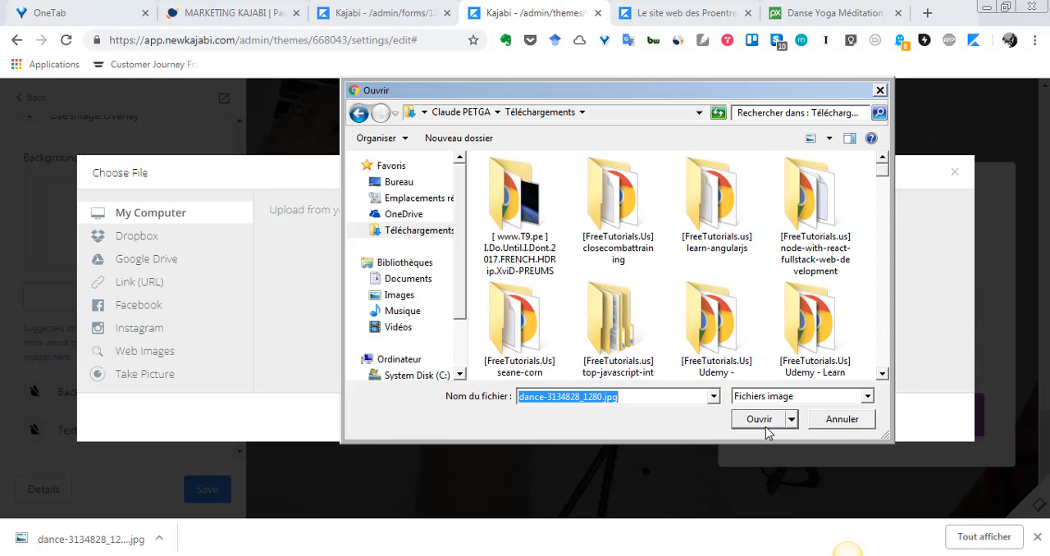
pyautogui.click(759, 420)
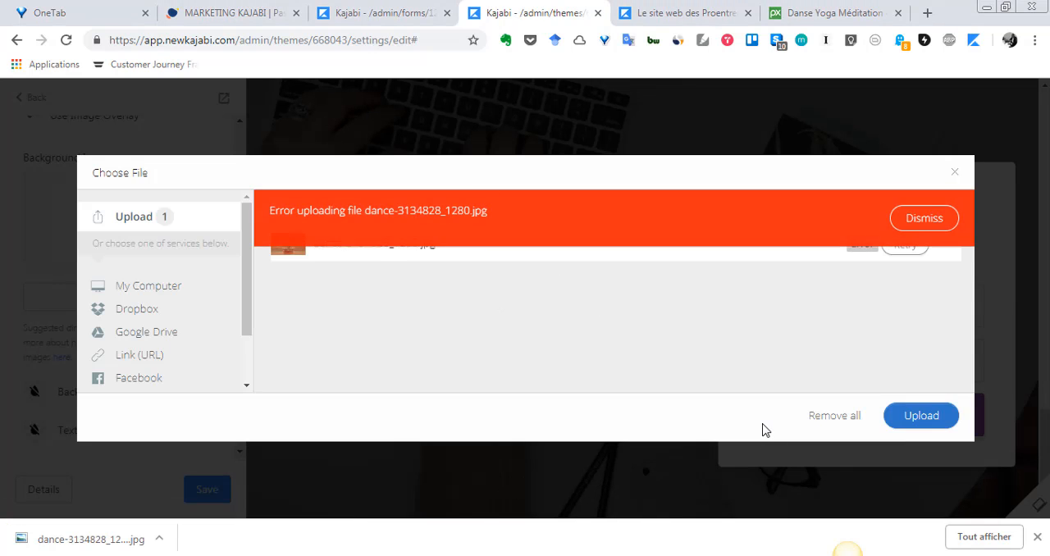
# Try to resend the handstand photo in the upload dialog, and close the dialog, stopping the upload.
pyautogui.click(919, 218)
pyautogui.click(902, 244)
pyautogui.click(955, 172)
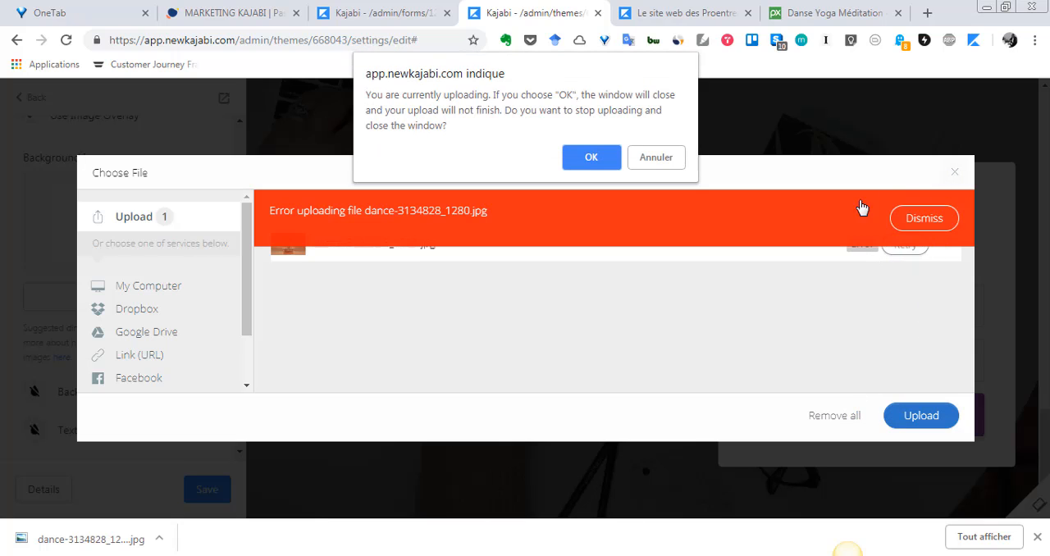
pyautogui.click(612, 163)
# Try a fresh background image upload of dance-3134828_1280.jpg from the computer, and abandon it.
pyautogui.click(86, 301)
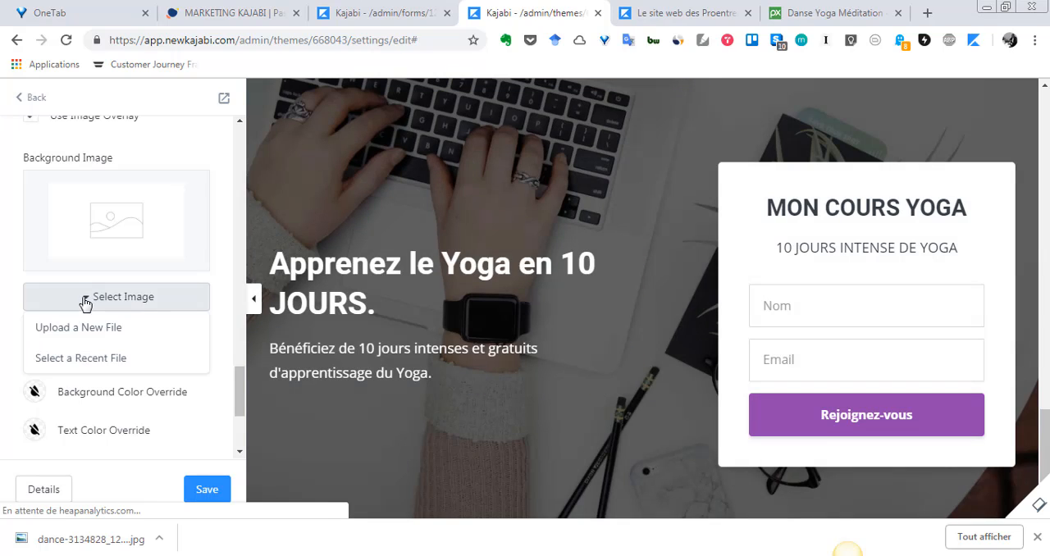
pyautogui.click(111, 330)
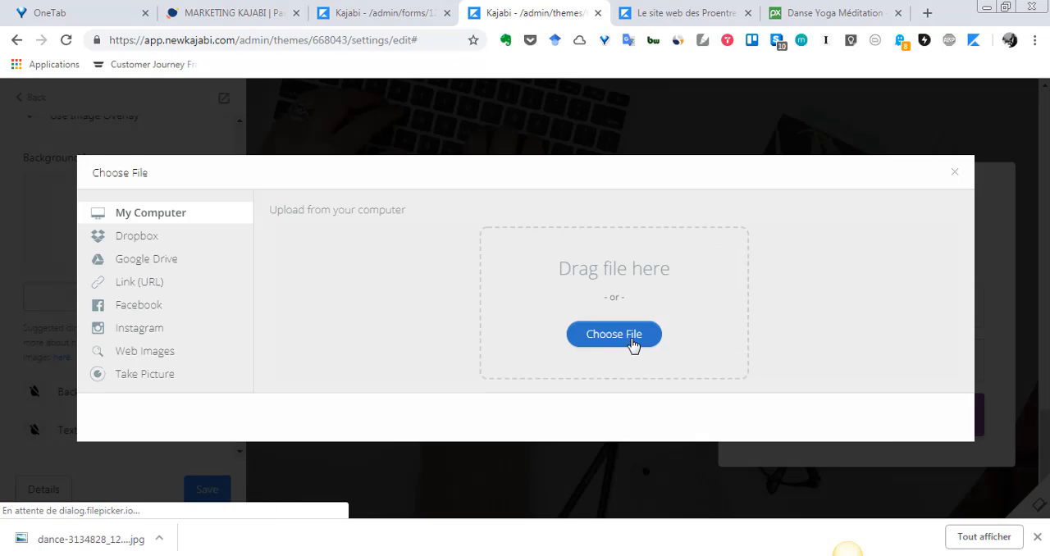
pyautogui.click(632, 343)
pyautogui.write('dan')
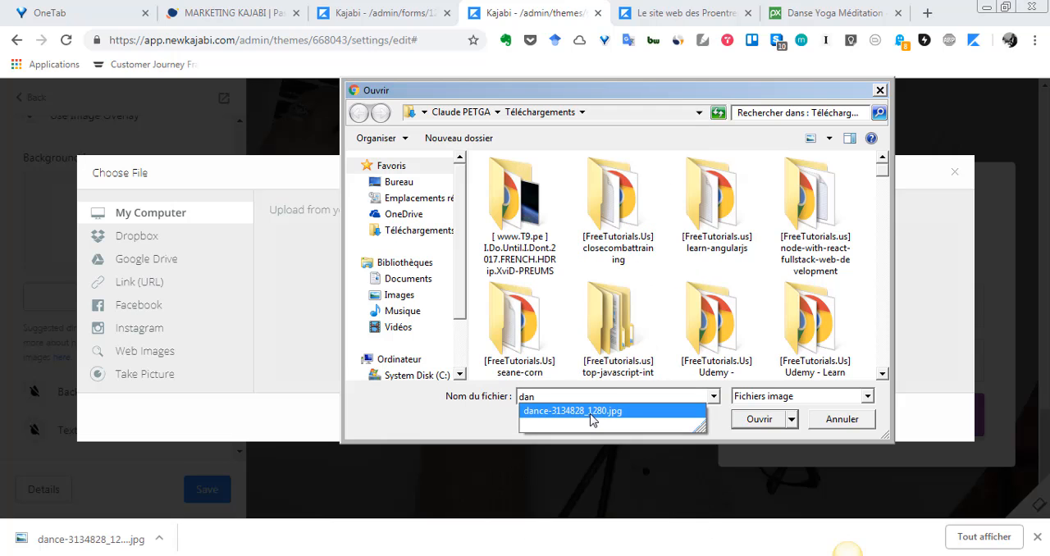
pyautogui.click(755, 421)
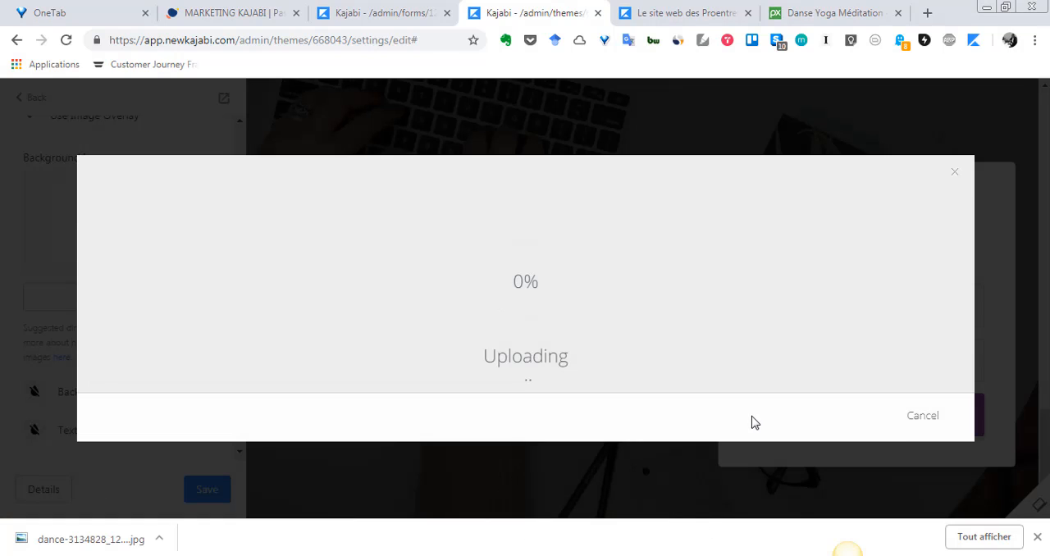
pyautogui.click(953, 173)
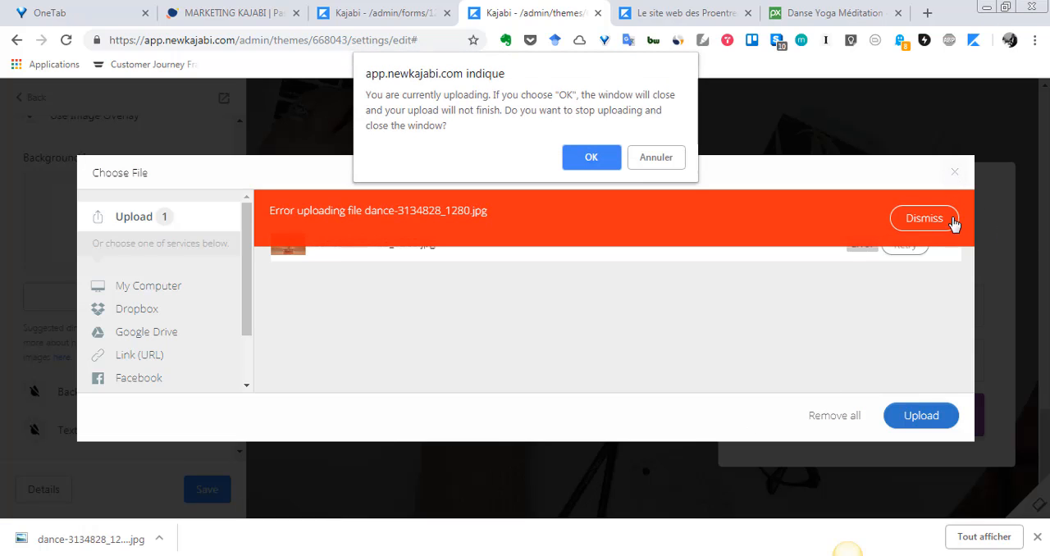
pyautogui.click(591, 157)
# Switch to Pixabay, return to the yoga image results, and open the photo of the woman balancing on her hands against a blue sky.
pyautogui.click(817, 13)
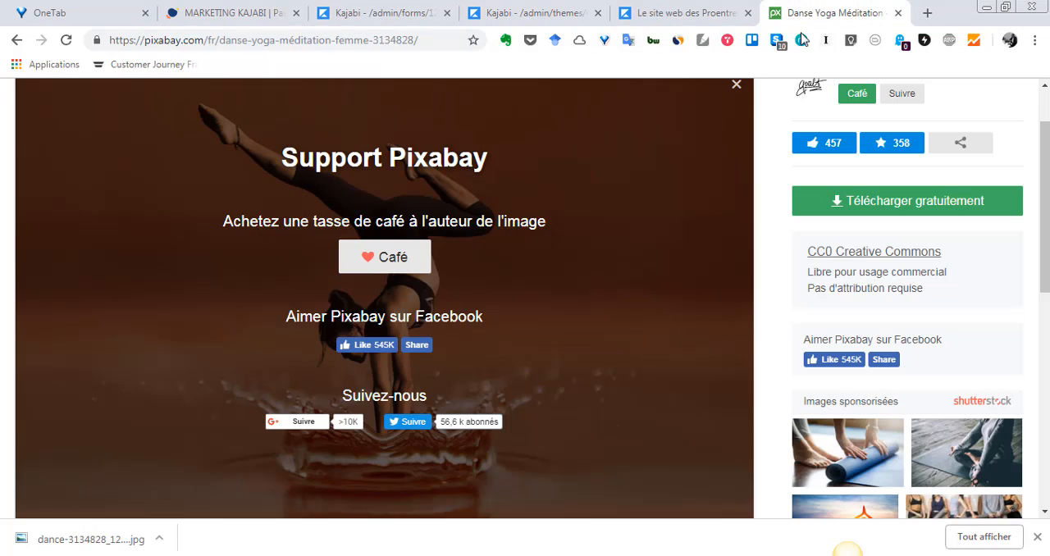
pyautogui.click(15, 43)
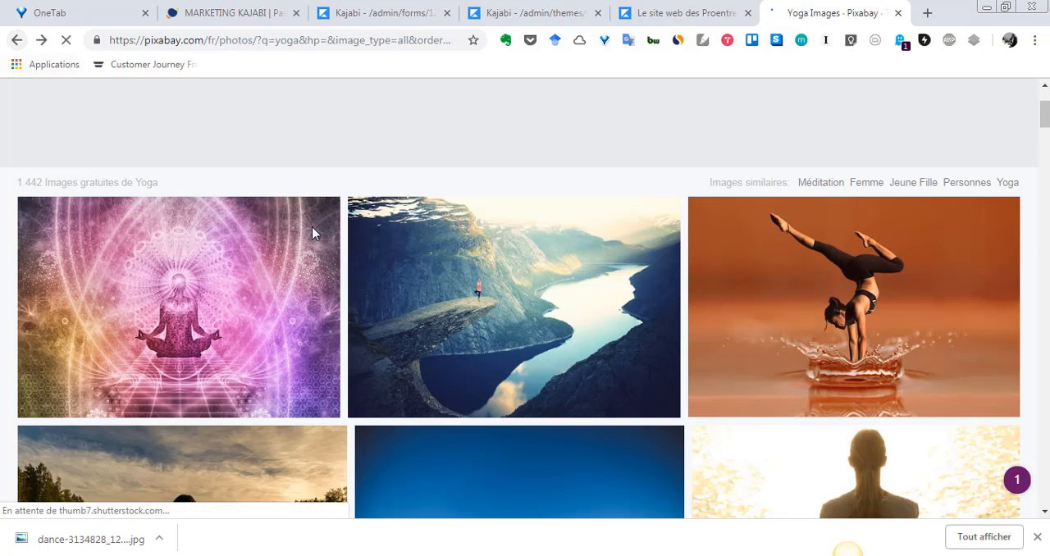
pyautogui.scroll(-3, 486, 376)
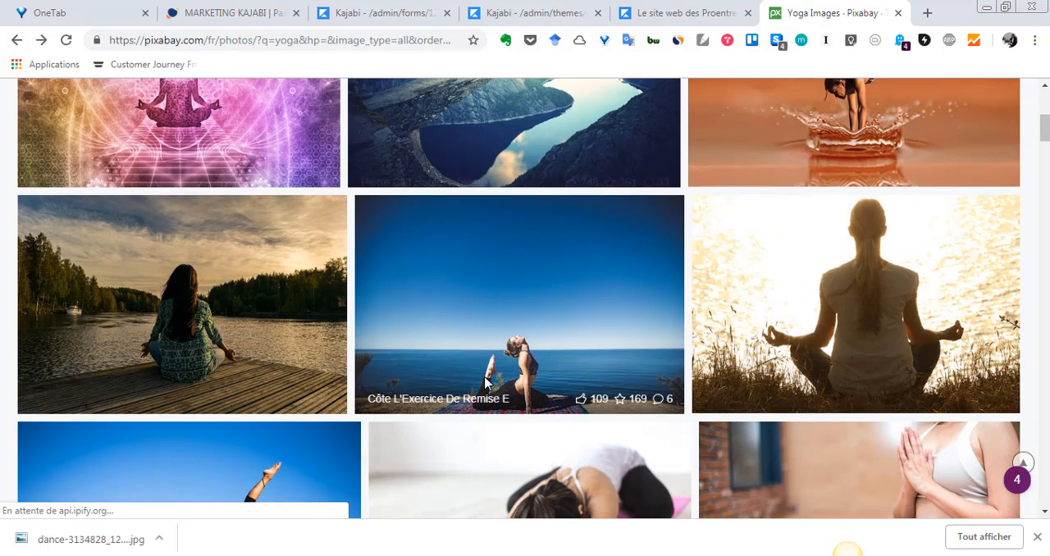
pyautogui.scroll(-2, 487, 382)
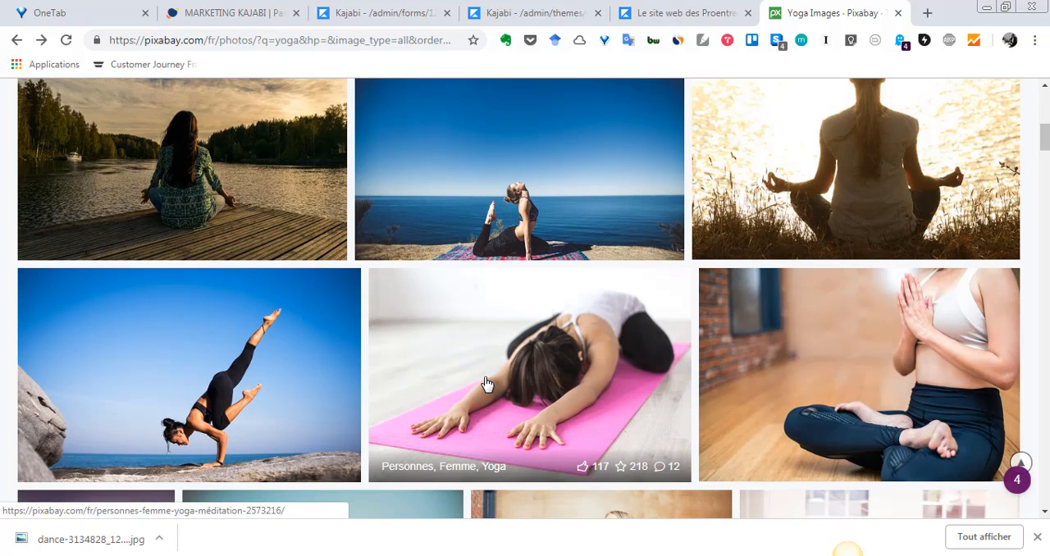
pyautogui.scroll(-1, 486, 383)
pyautogui.click(159, 301)
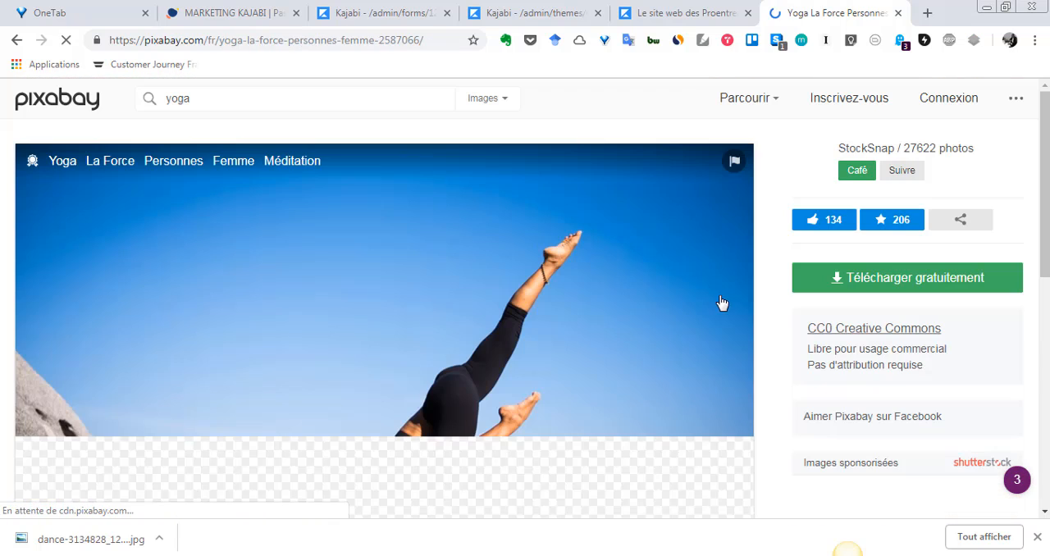
# Request the free download of the blue-sky yoga photo as a 1280×800 JPG.
pyautogui.click(863, 283)
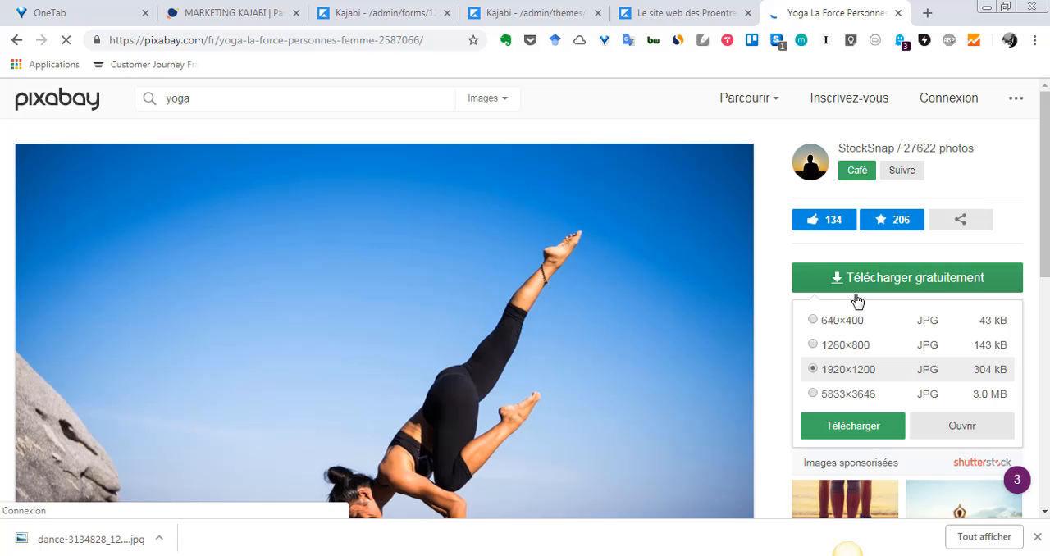
pyautogui.click(849, 349)
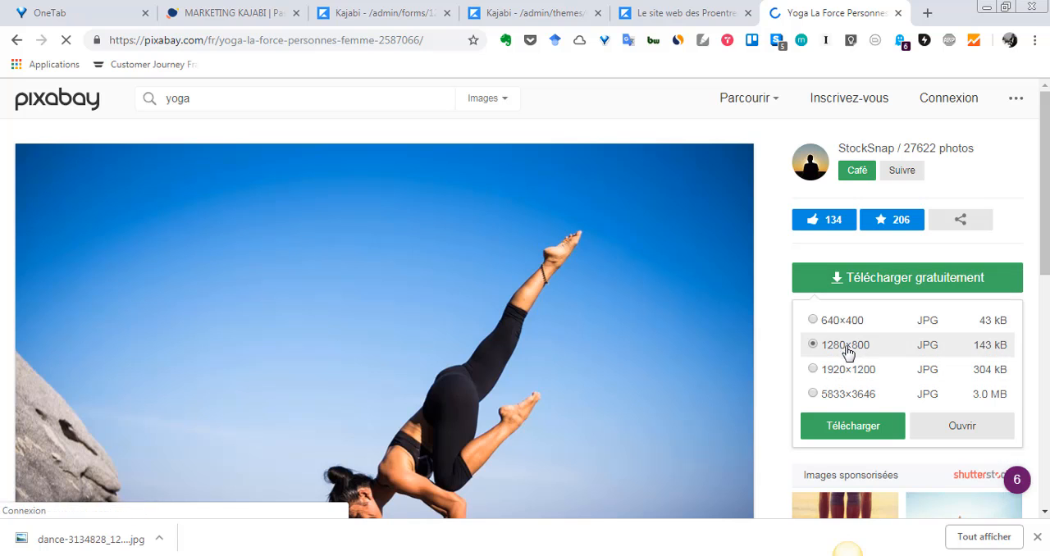
pyautogui.click(877, 429)
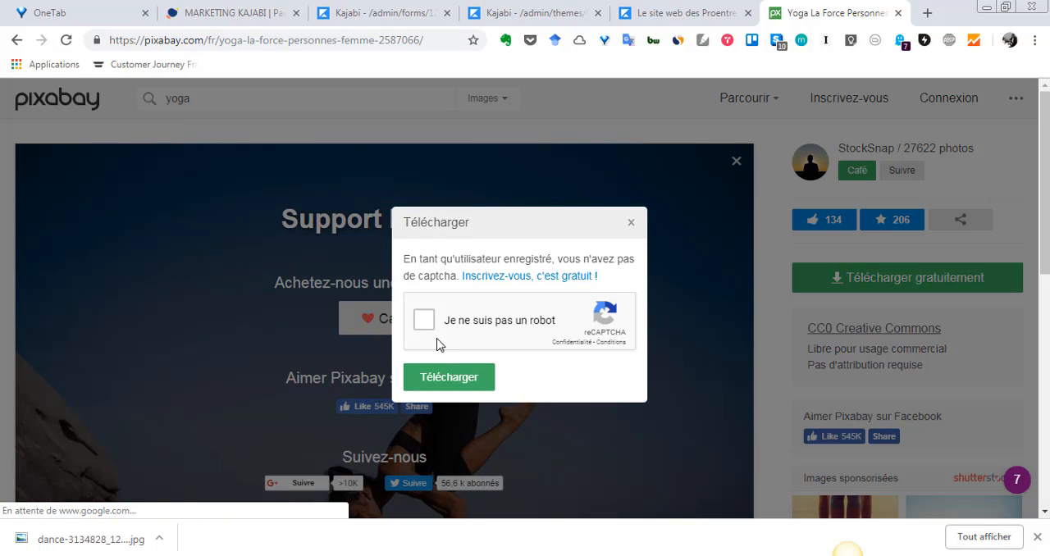
# Complete the two traffic-light captcha challenges and download the blue-sky yoga photo.
pyautogui.click(431, 328)
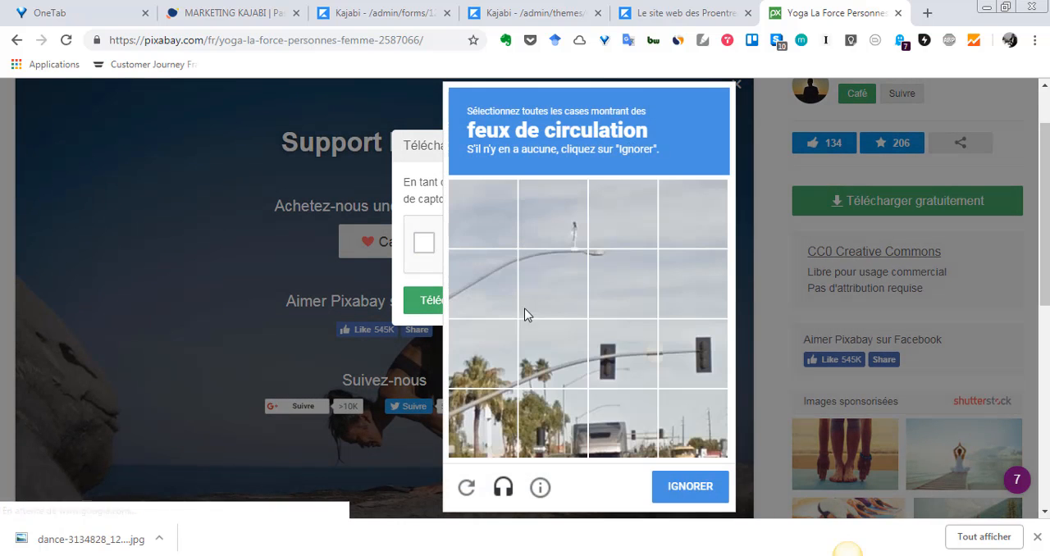
pyautogui.click(563, 220)
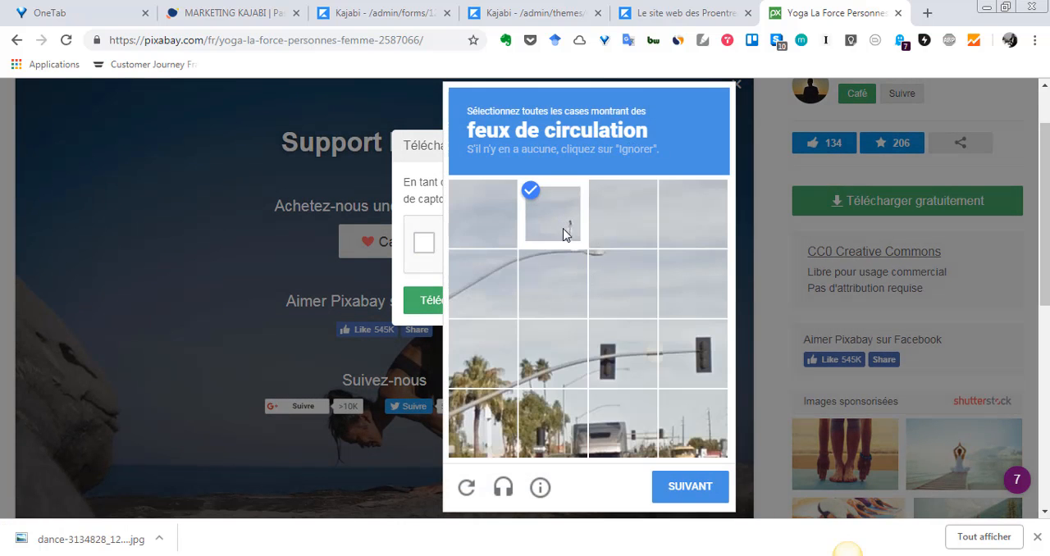
pyautogui.click(568, 237)
pyautogui.click(622, 361)
pyautogui.click(705, 360)
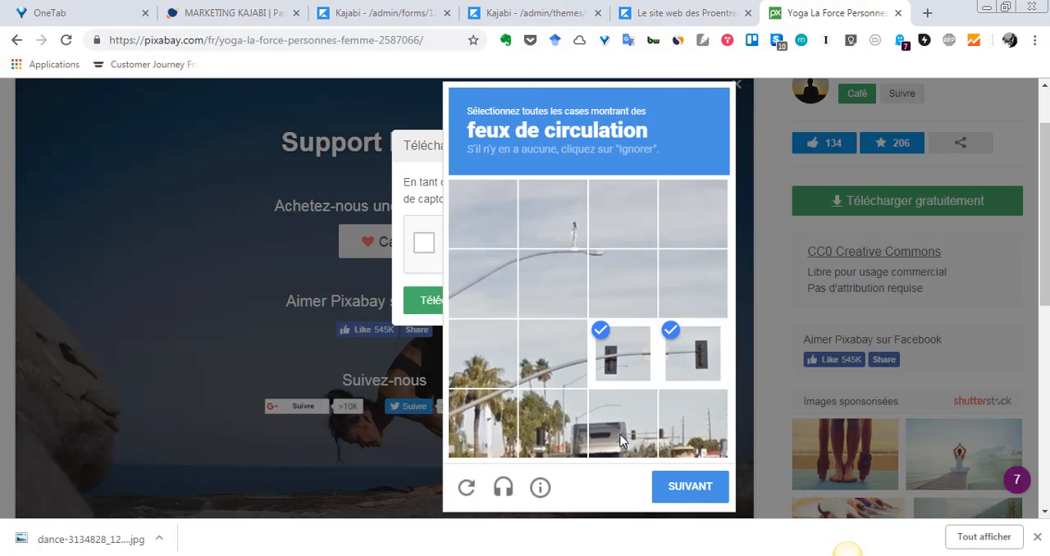
pyautogui.click(690, 484)
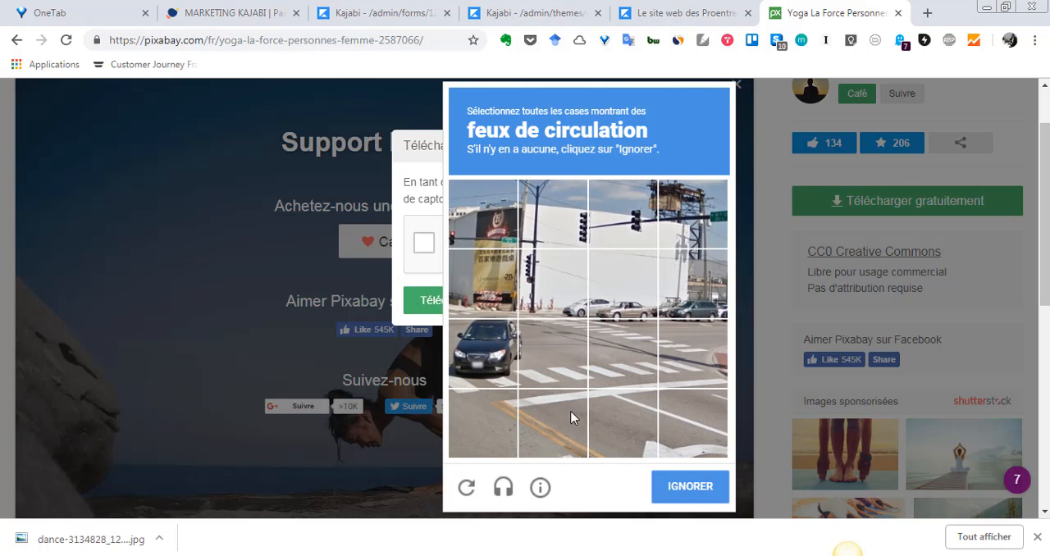
pyautogui.click(567, 230)
pyautogui.click(617, 230)
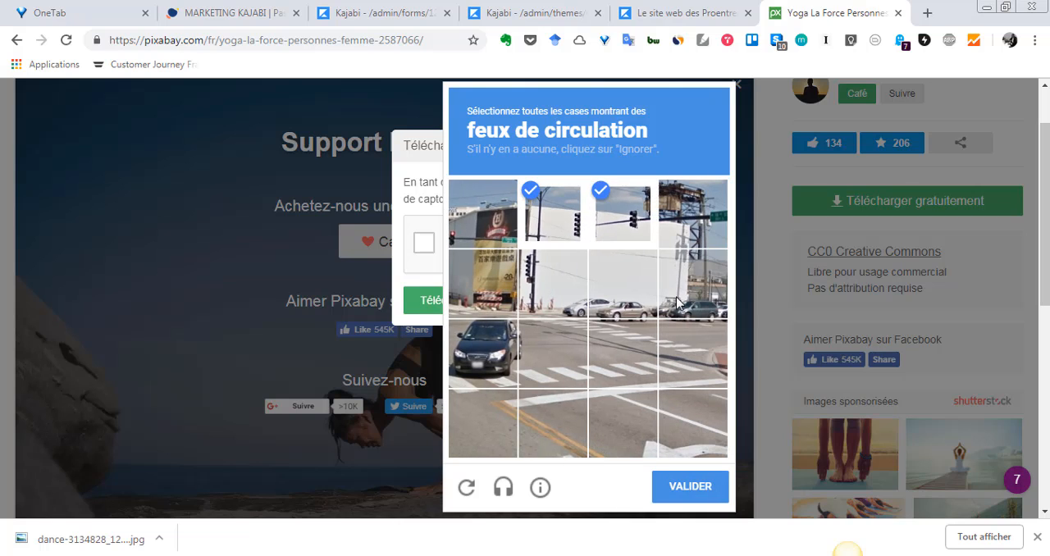
pyautogui.click(705, 487)
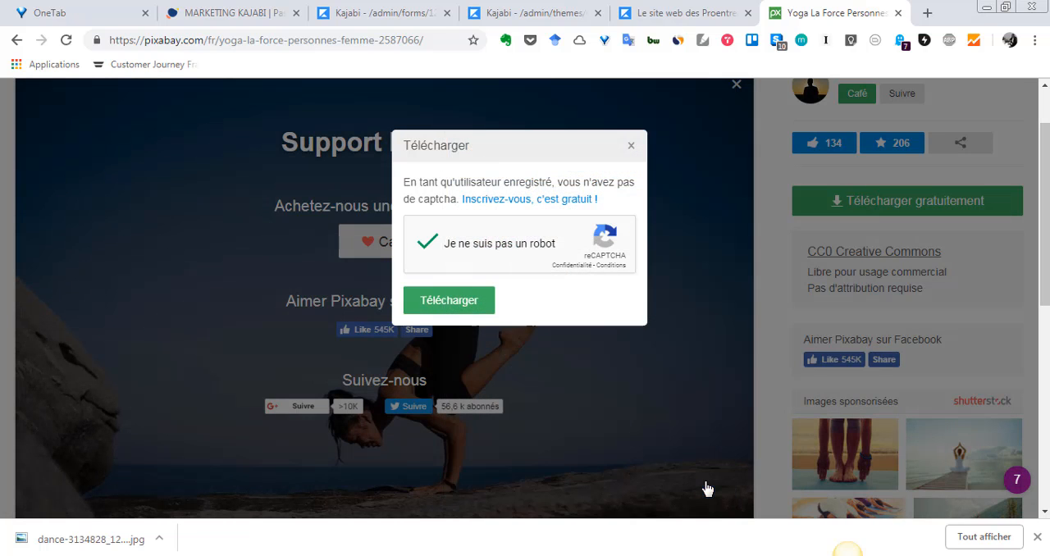
pyautogui.click(484, 308)
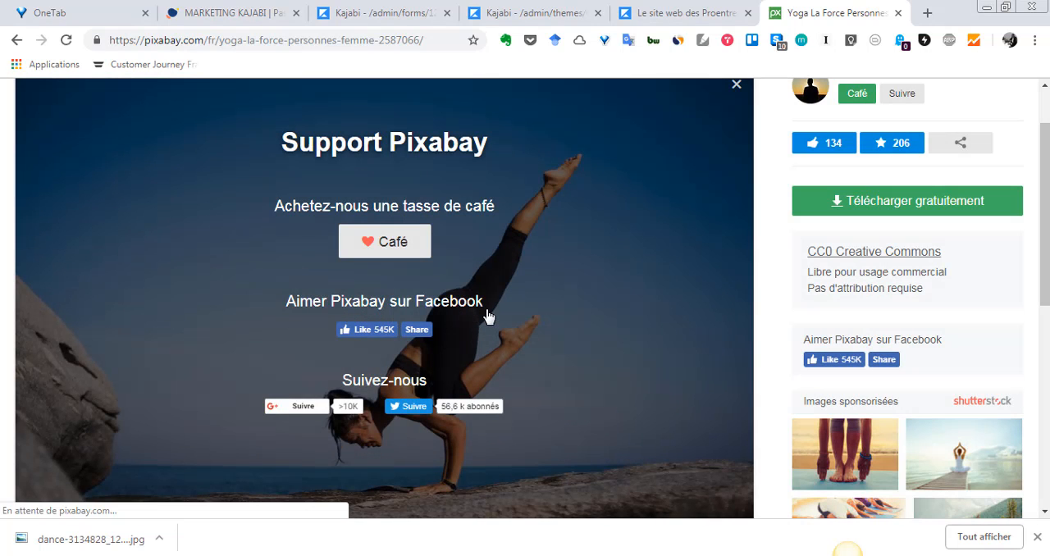
# Switch back to the Kajabi page editor, try to upload yoga-2587066_1280.jpg as the section's background image, and abandon the upload.
pyautogui.click(652, 13)
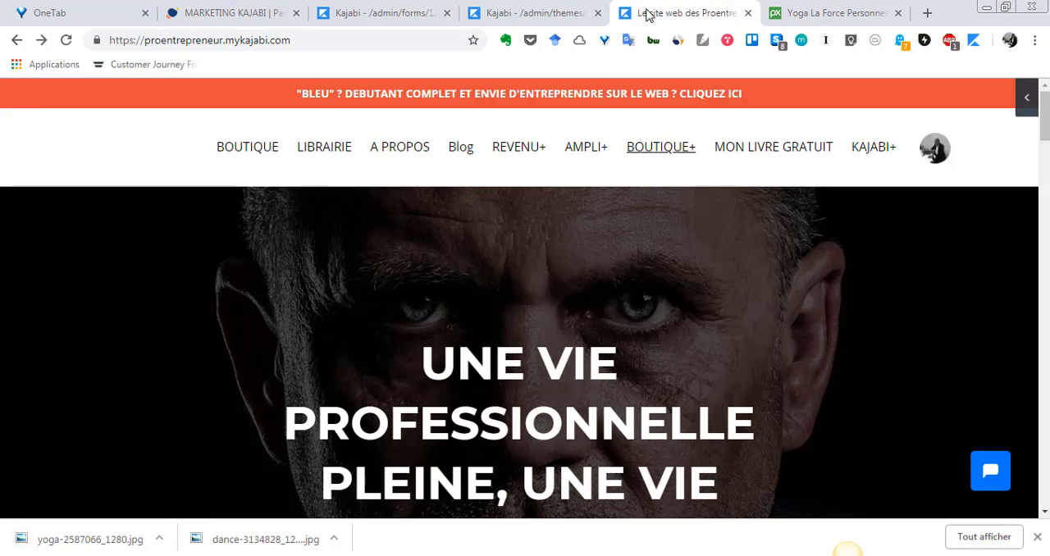
pyautogui.click(549, 12)
pyautogui.click(116, 299)
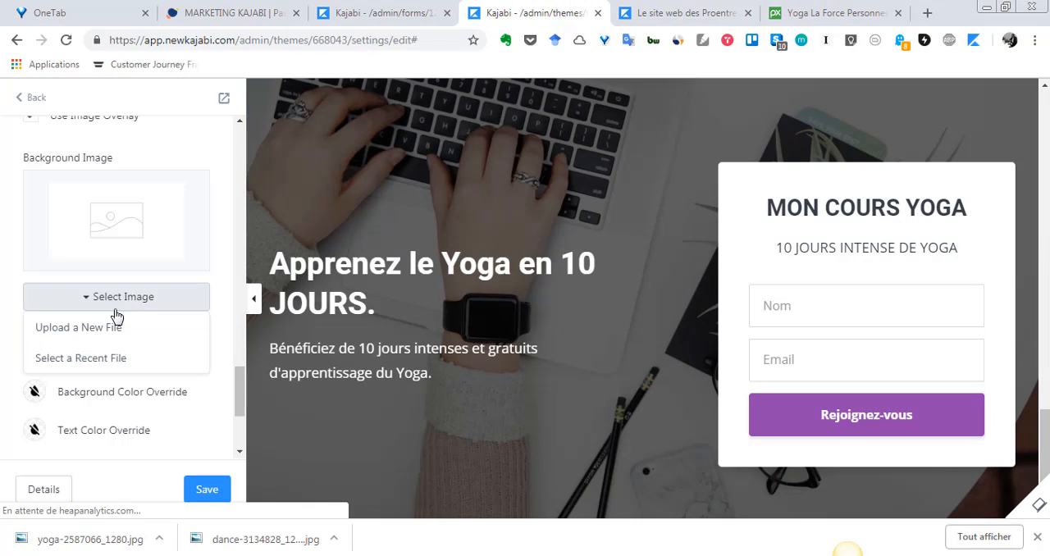
pyautogui.click(115, 323)
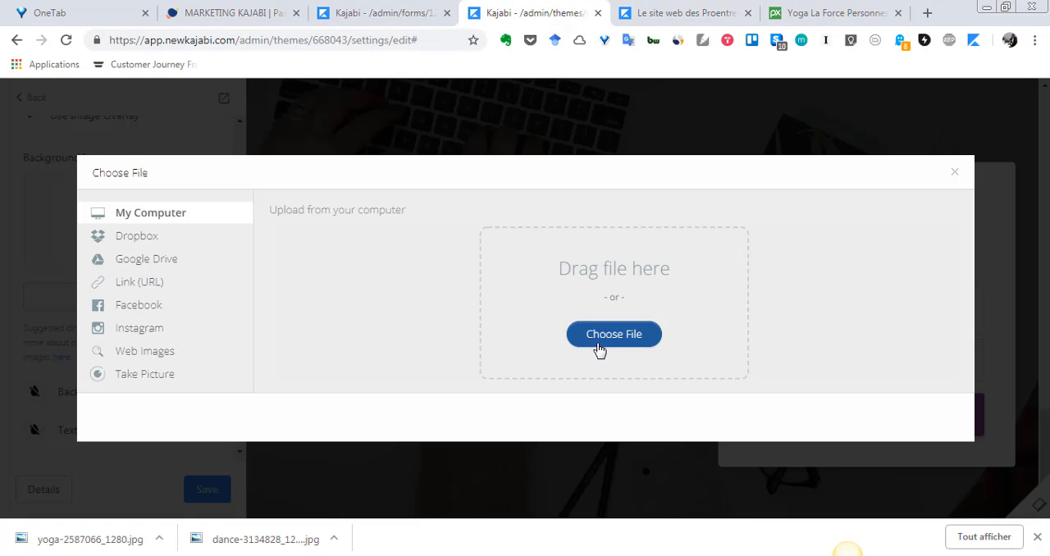
pyautogui.click(599, 347)
pyautogui.write('yog')
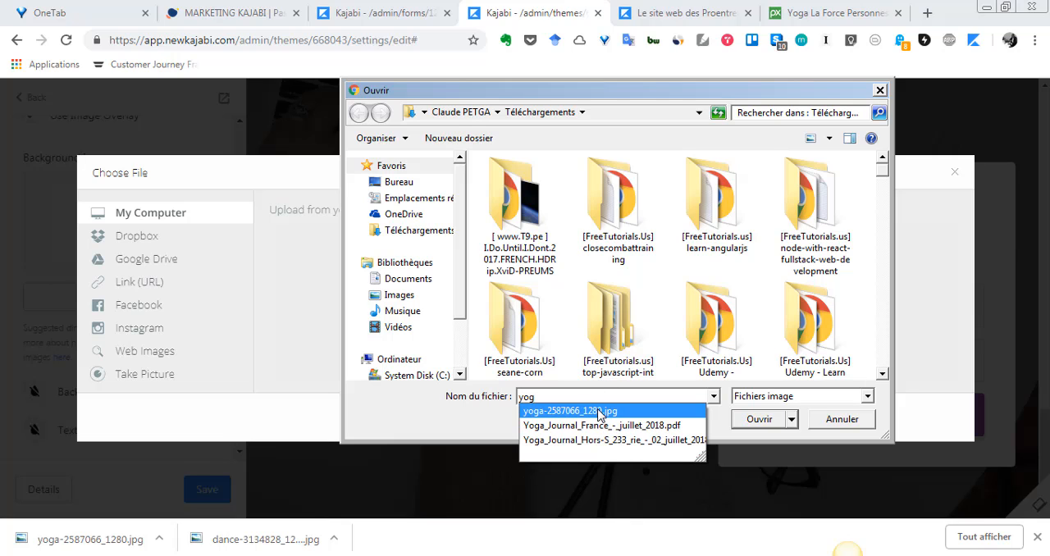
pyautogui.click(642, 413)
pyautogui.click(768, 428)
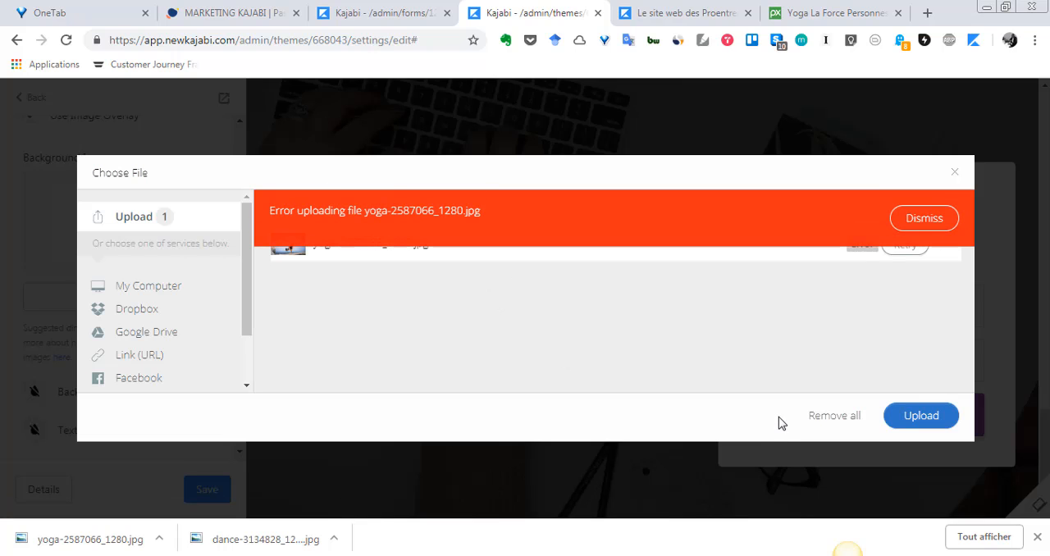
pyautogui.click(956, 175)
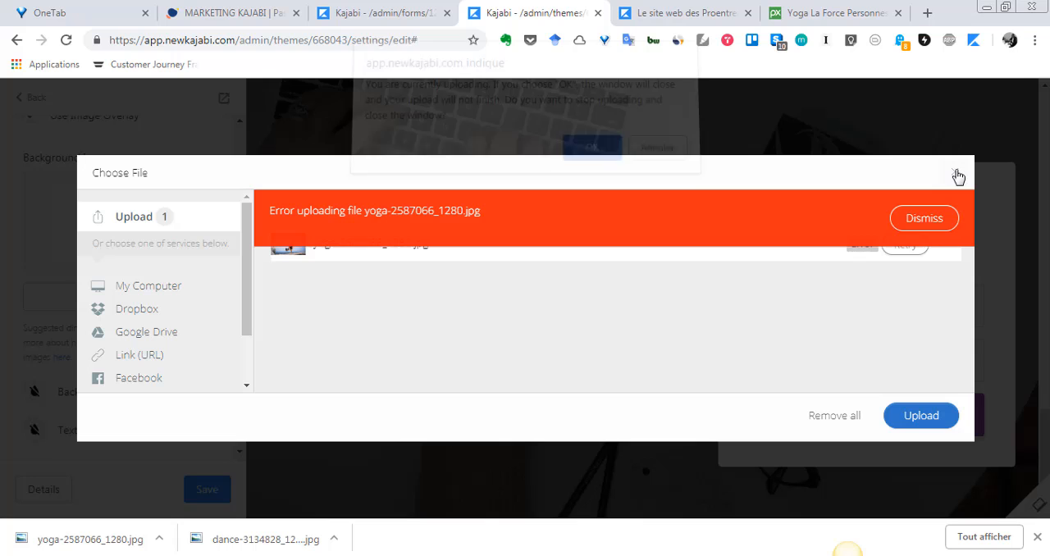
pyautogui.click(592, 158)
# Review the section appearance settings and examine the suggested dimensions for the background image.
pyautogui.scroll(-5, 6, 430)
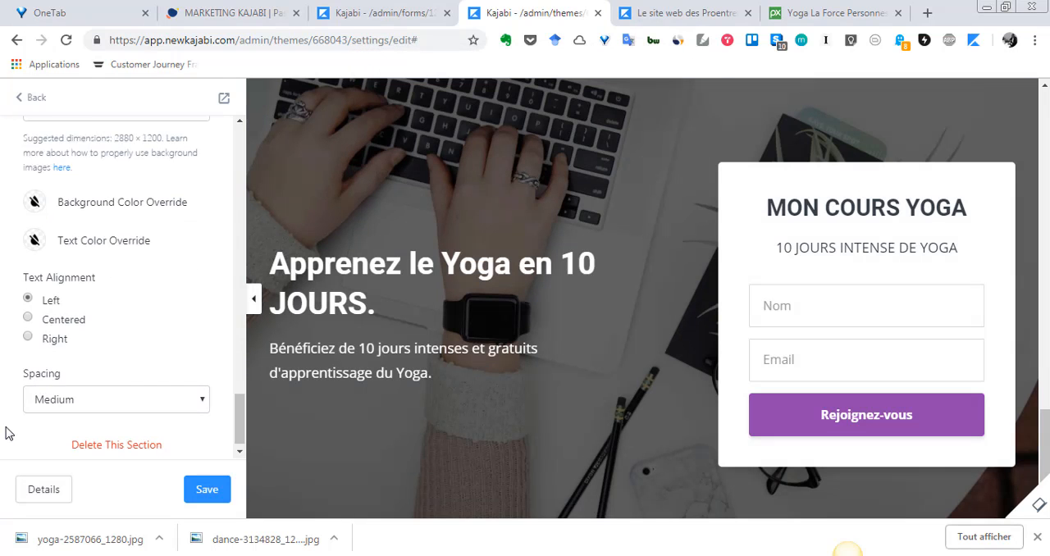
pyautogui.scroll(3, 8, 430)
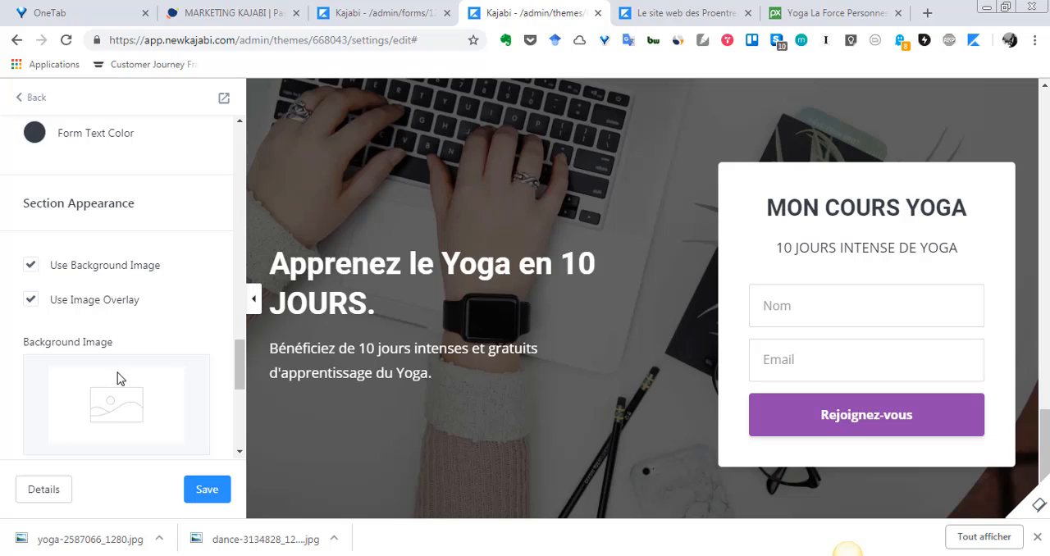
pyautogui.scroll(-3, 118, 378)
pyautogui.scroll(1, 117, 377)
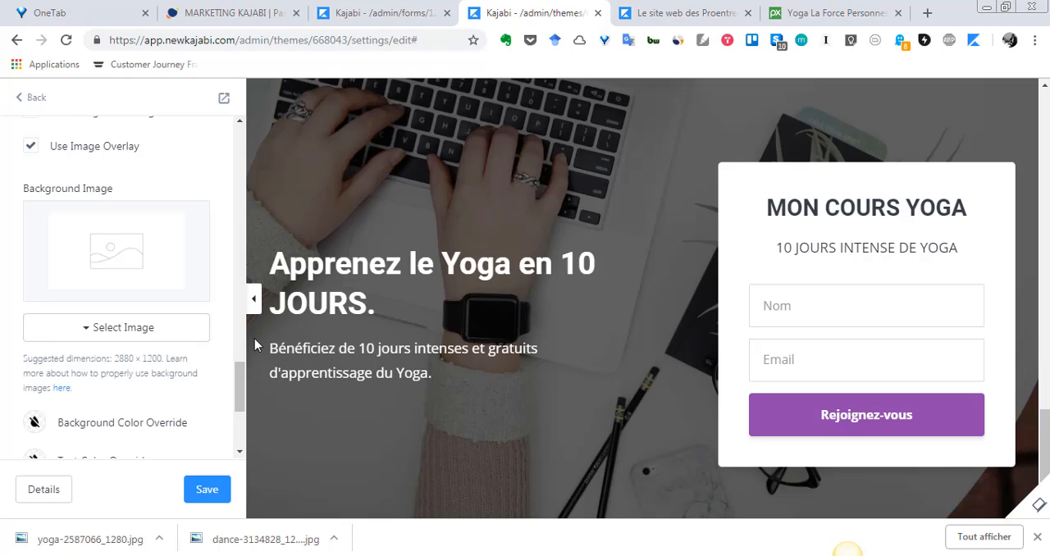
pyautogui.moveTo(27, 361); pyautogui.dragTo(43, 361)
pyautogui.moveTo(117, 361); pyautogui.dragTo(160, 358)
pyautogui.click(115, 359)
pyautogui.moveTo(114, 359); pyautogui.dragTo(162, 359)
# Switch to Pixabay and download the blue-sky yoga photo again as a 1920×1200 JPG.
pyautogui.click(802, 10)
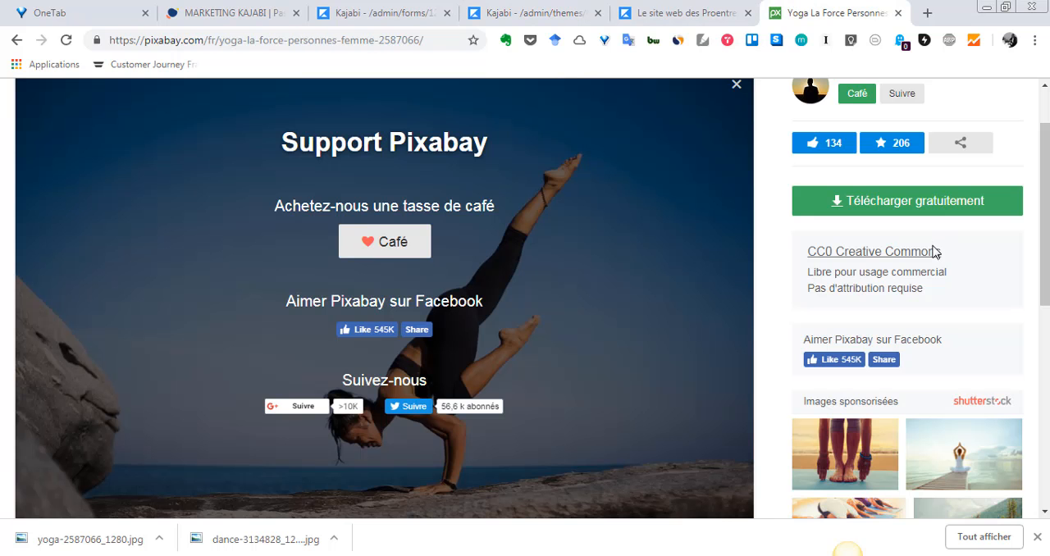
pyautogui.scroll(2, 911, 253)
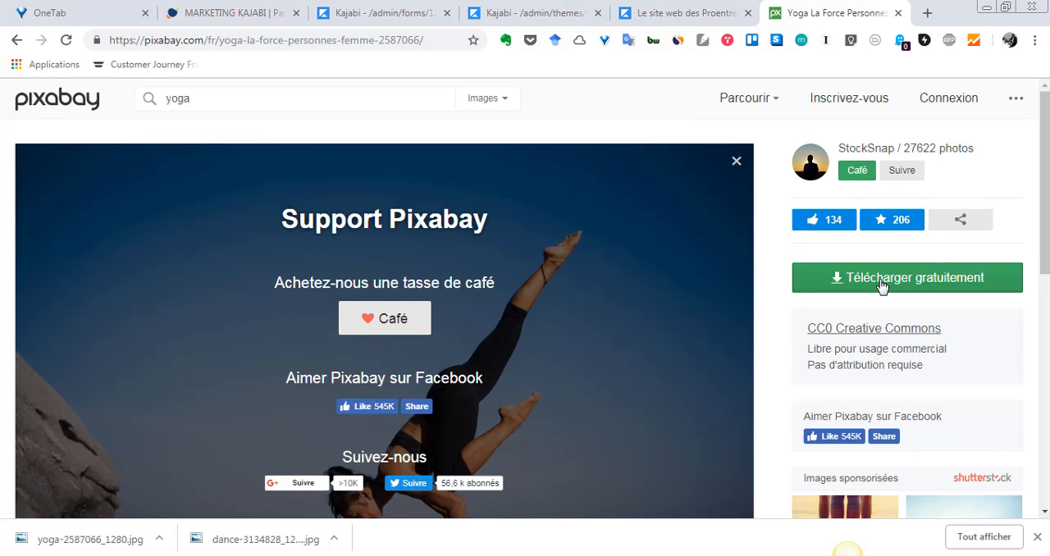
pyautogui.click(882, 283)
pyautogui.click(862, 379)
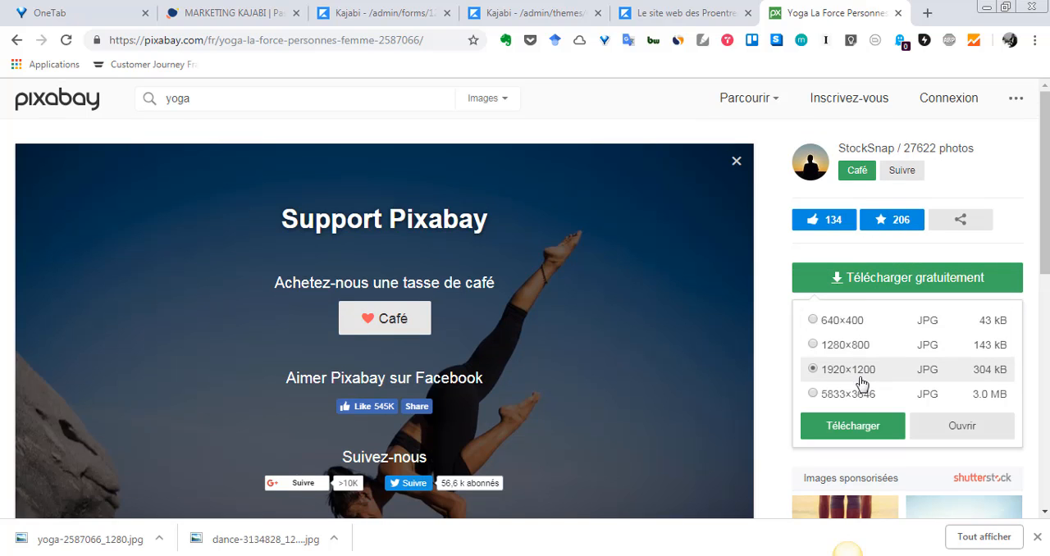
pyautogui.click(853, 426)
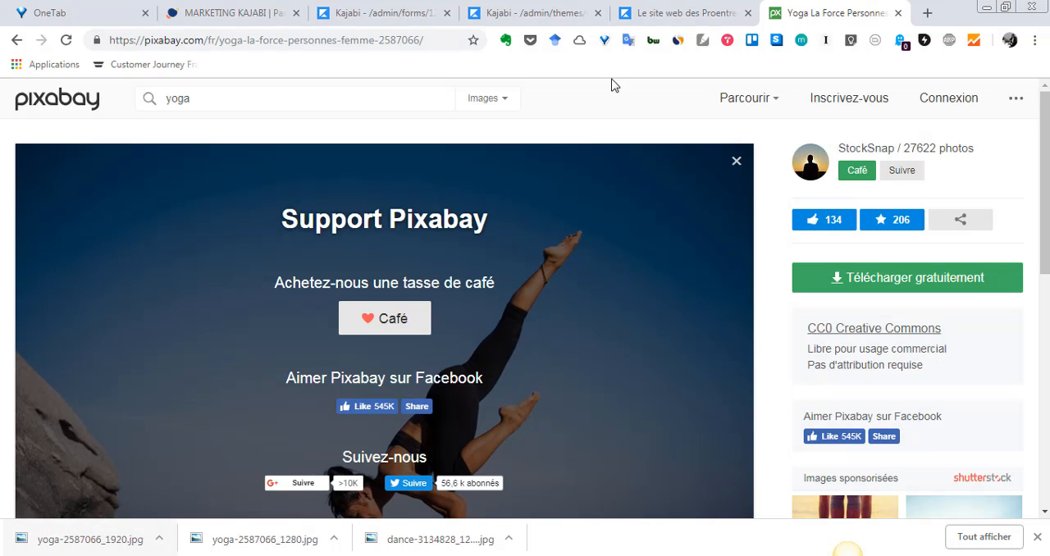
# Switch back to the Kajabi page editor and try to upload yoga-2587066_1920.jpg from Téléchargements as the section's background image.
pyautogui.click(681, 12)
pyautogui.click(534, 13)
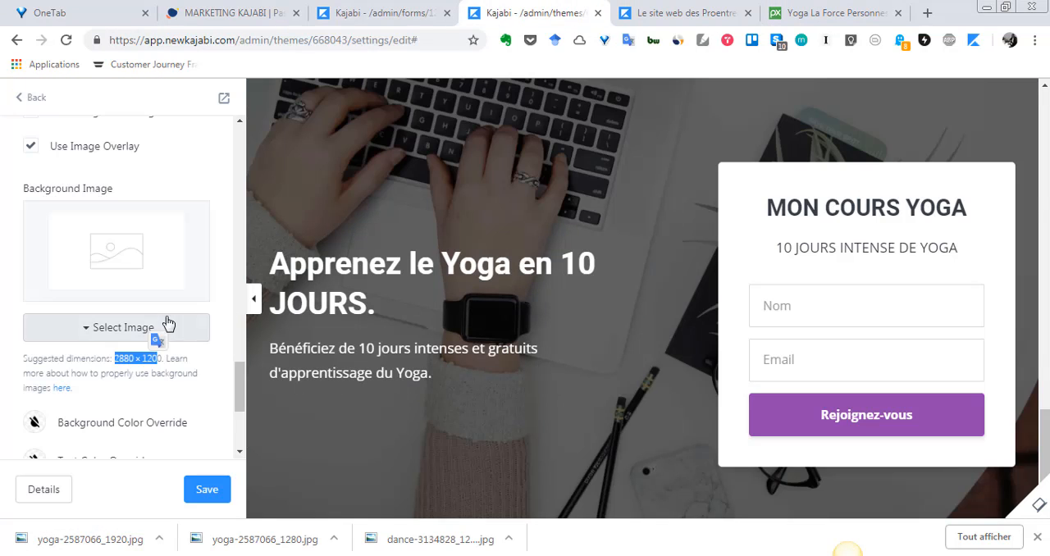
pyautogui.click(88, 326)
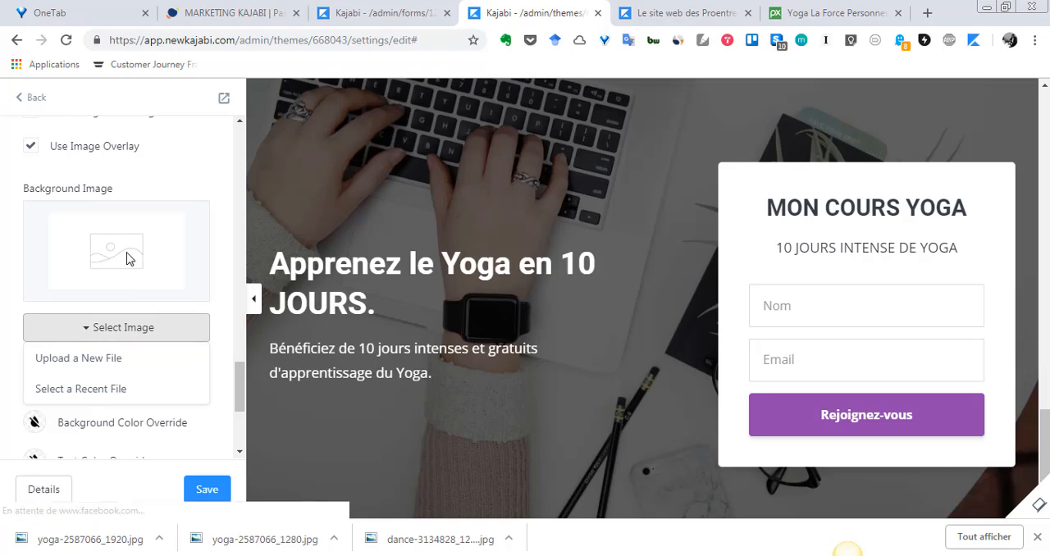
pyautogui.click(106, 329)
pyautogui.click(108, 330)
pyautogui.click(117, 359)
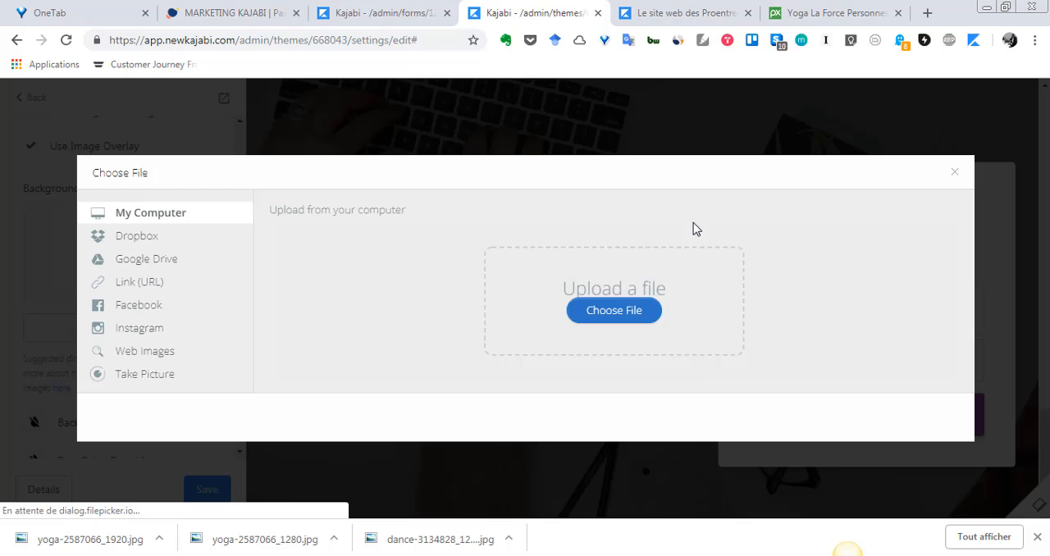
pyautogui.click(633, 336)
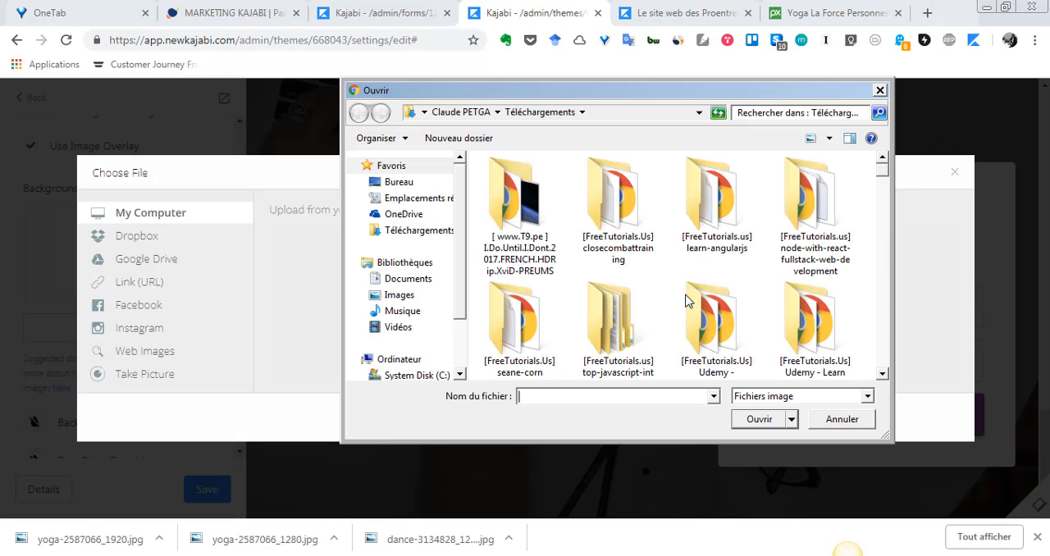
pyautogui.write('yo')
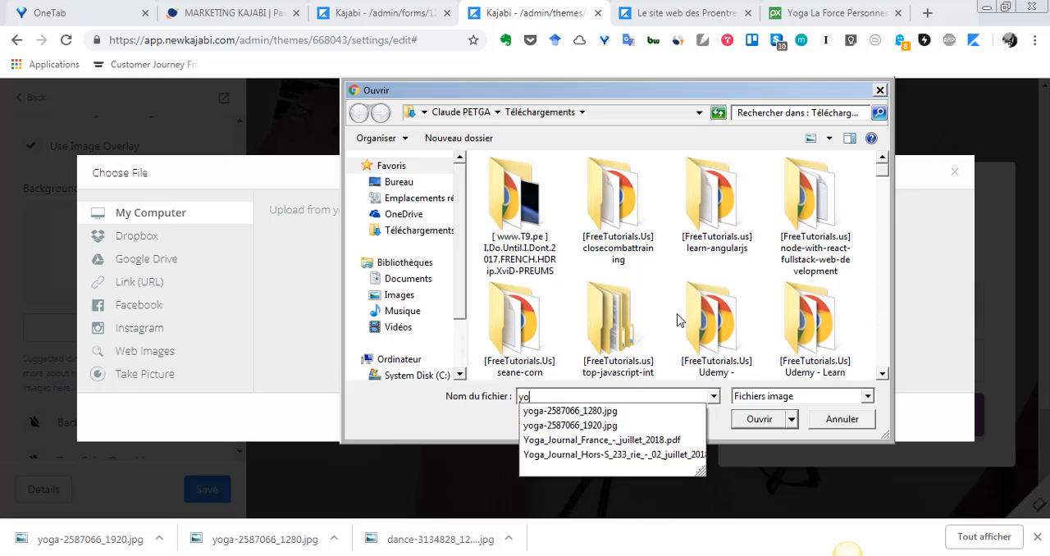
pyautogui.click(656, 428)
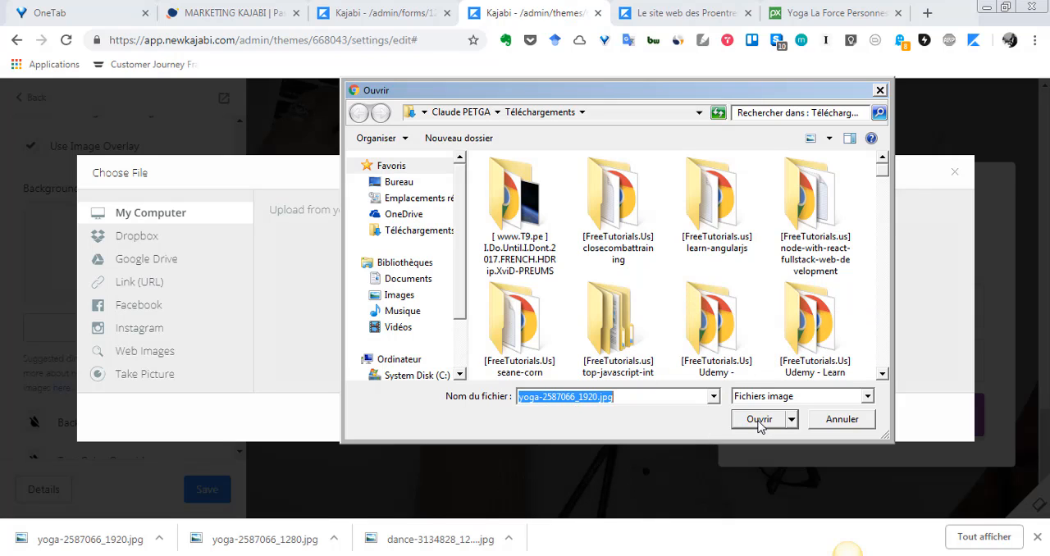
pyautogui.click(760, 421)
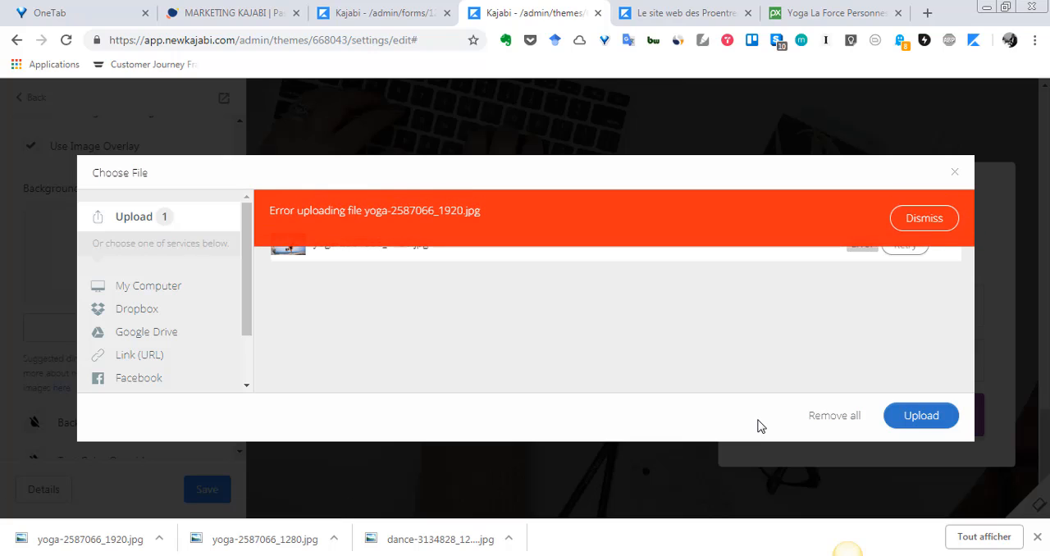
# Retry uploading yoga-2587066_1920.jpg as the section's background image, and close the file chooser.
pyautogui.click(924, 220)
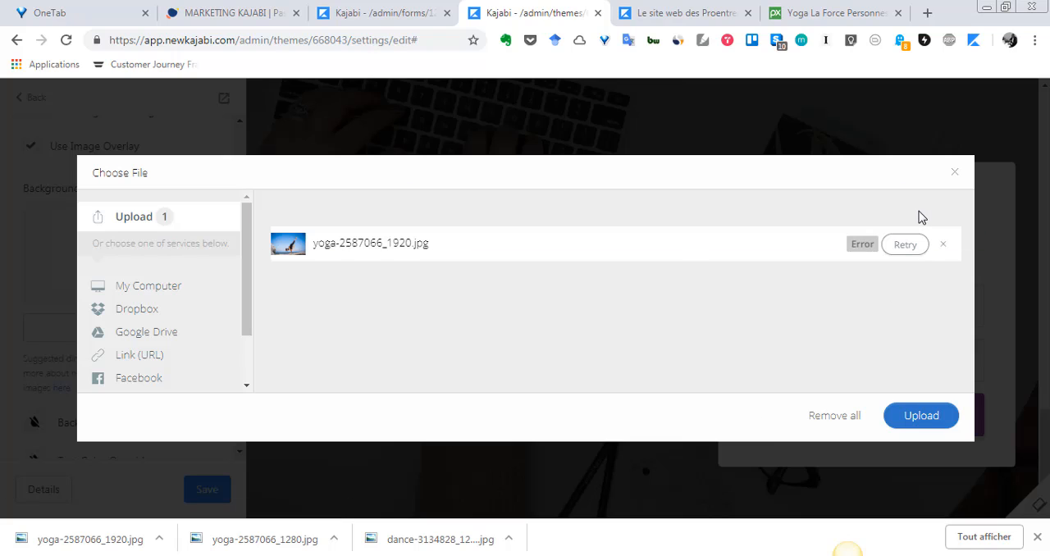
pyautogui.click(890, 246)
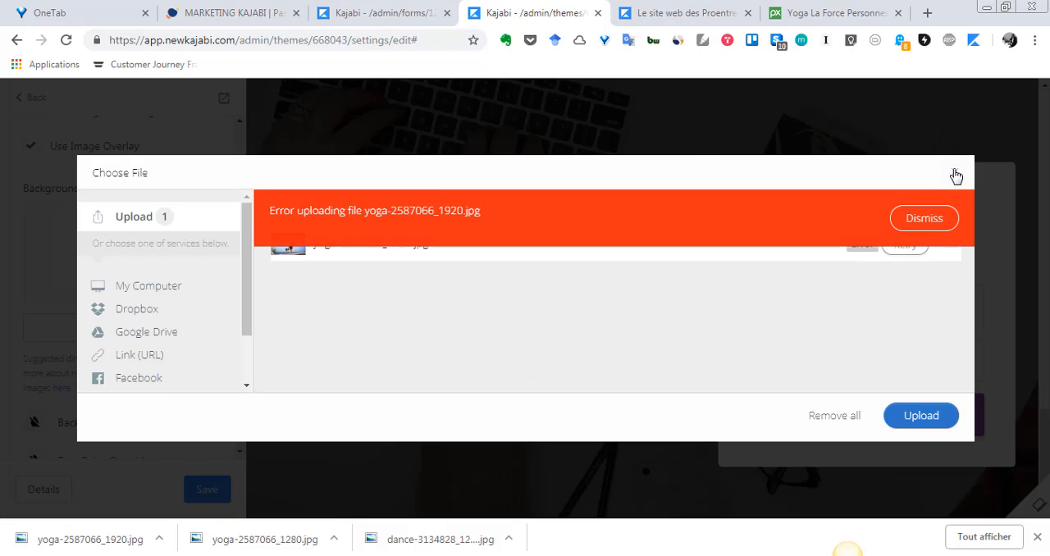
pyautogui.click(955, 172)
pyautogui.click(592, 158)
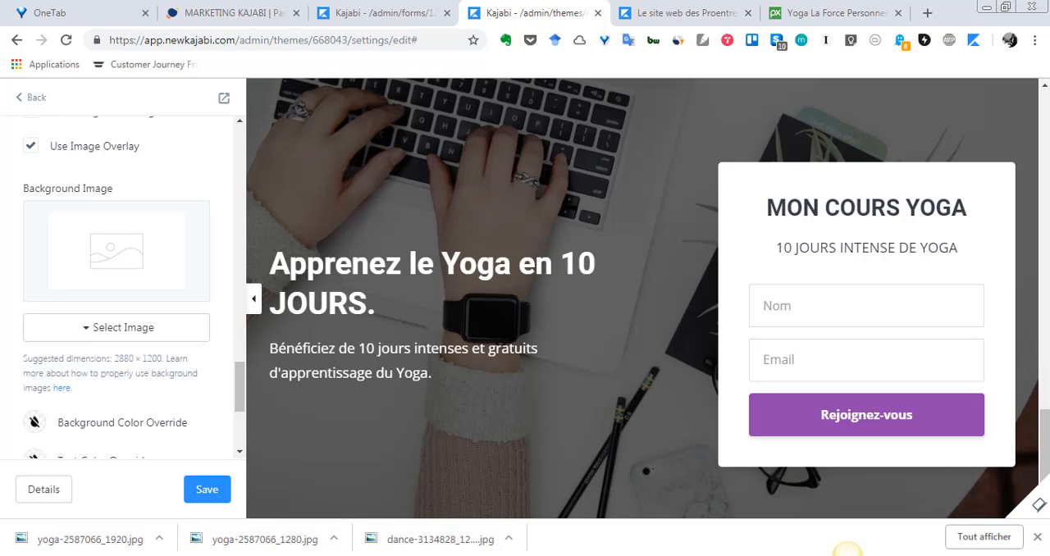
# Open the Téléchargements folder in Windows Explorer beside the editor and try to drop yoga-2587066_1920 onto the section's Background Image area.
pyautogui.press('super')
pyautogui.click(262, 214)
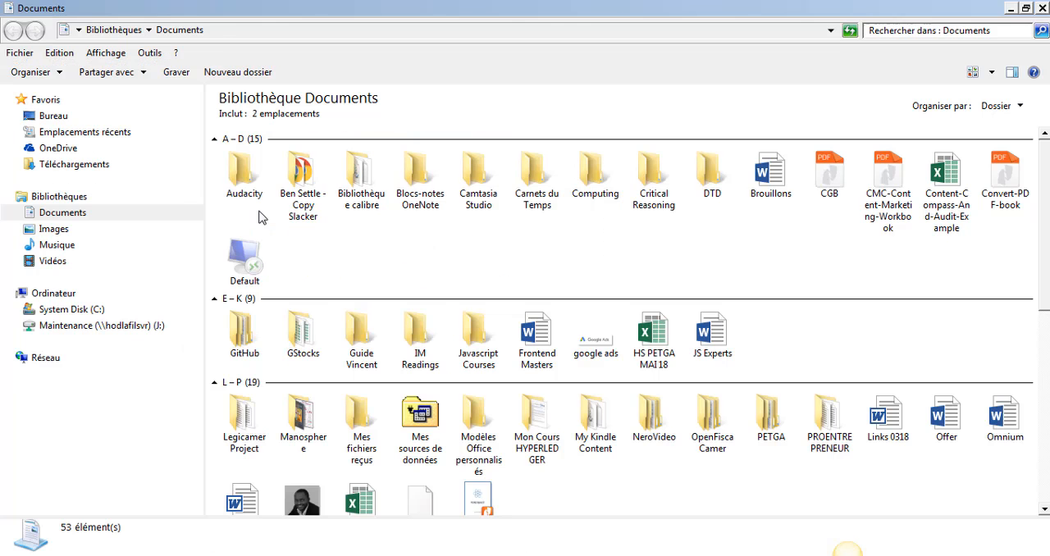
pyautogui.click(149, 168)
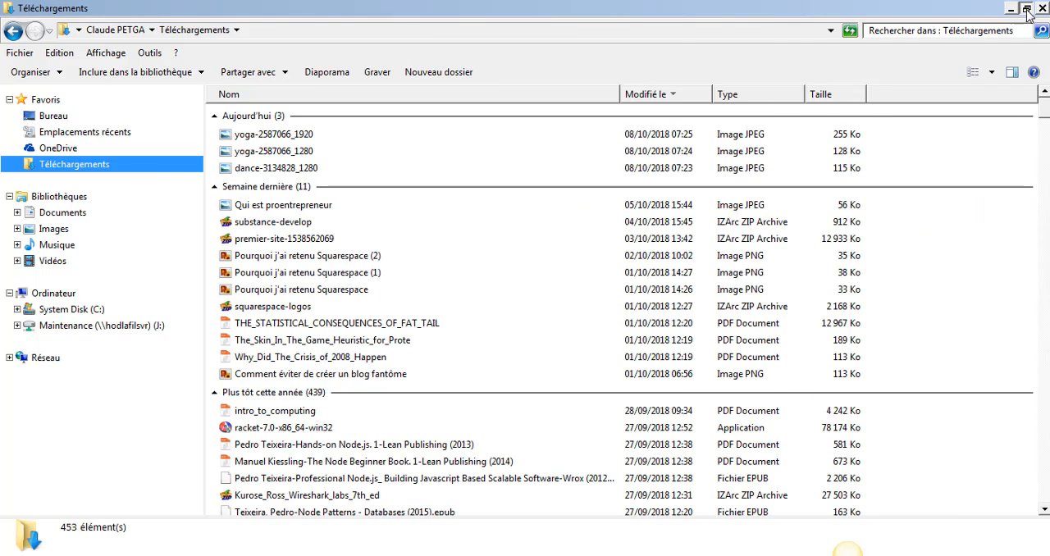
pyautogui.click(1026, 9)
pyautogui.moveTo(587, 170); pyautogui.dragTo(625, 170)
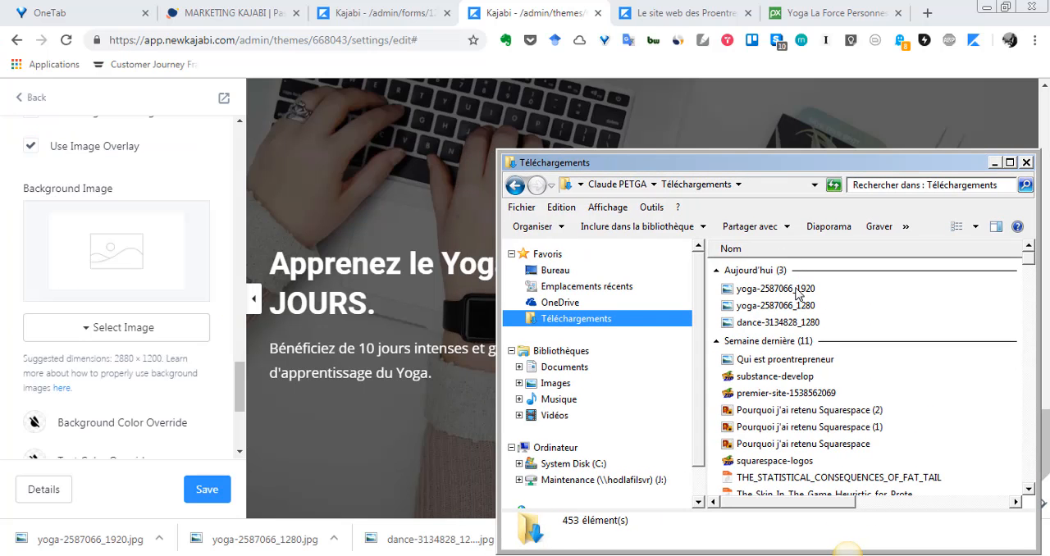
pyautogui.moveTo(796, 294); pyautogui.dragTo(108, 238)
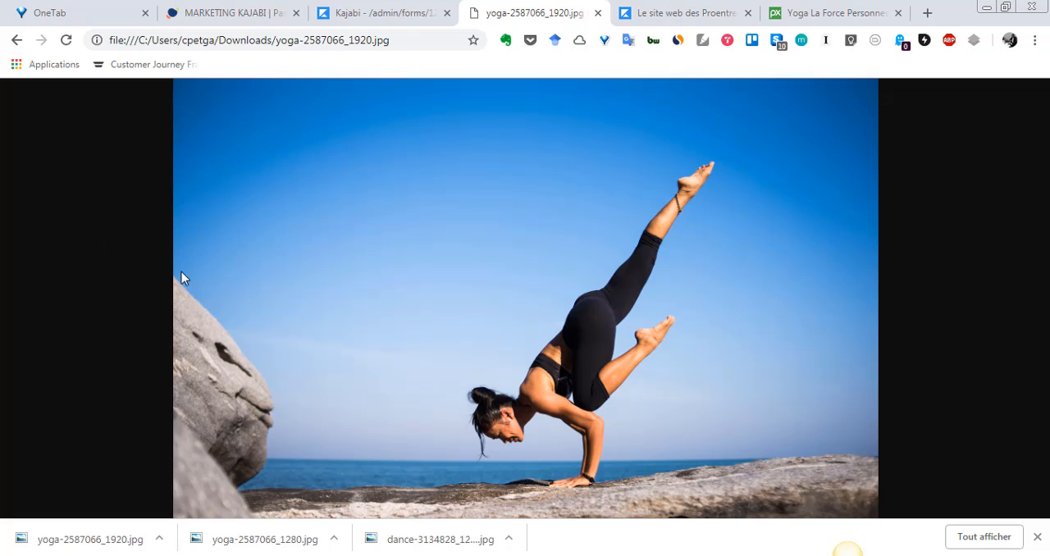
# Return from the opened image file to the Kajabi page editor and reload the page.
pyautogui.click(12, 42)
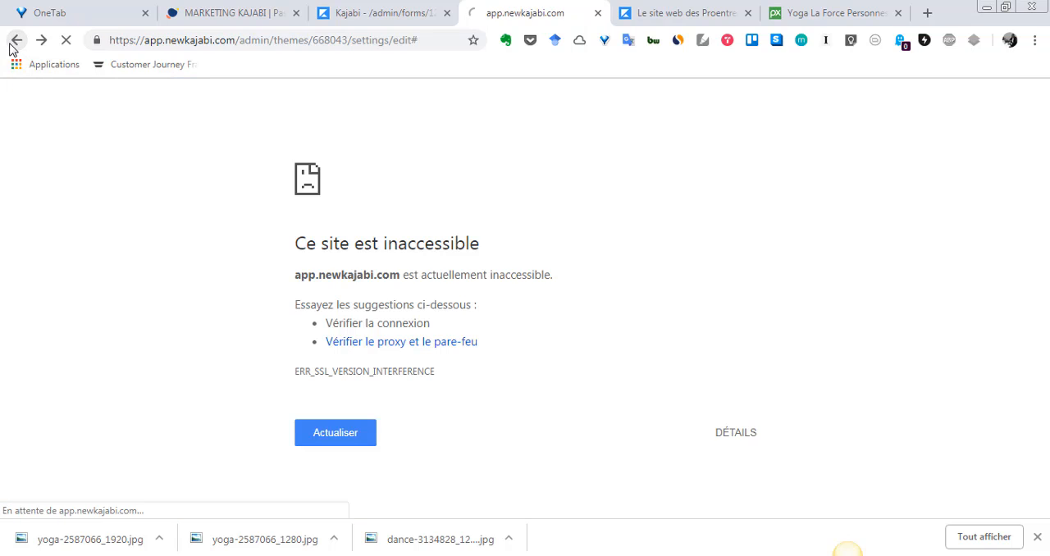
pyautogui.click(366, 433)
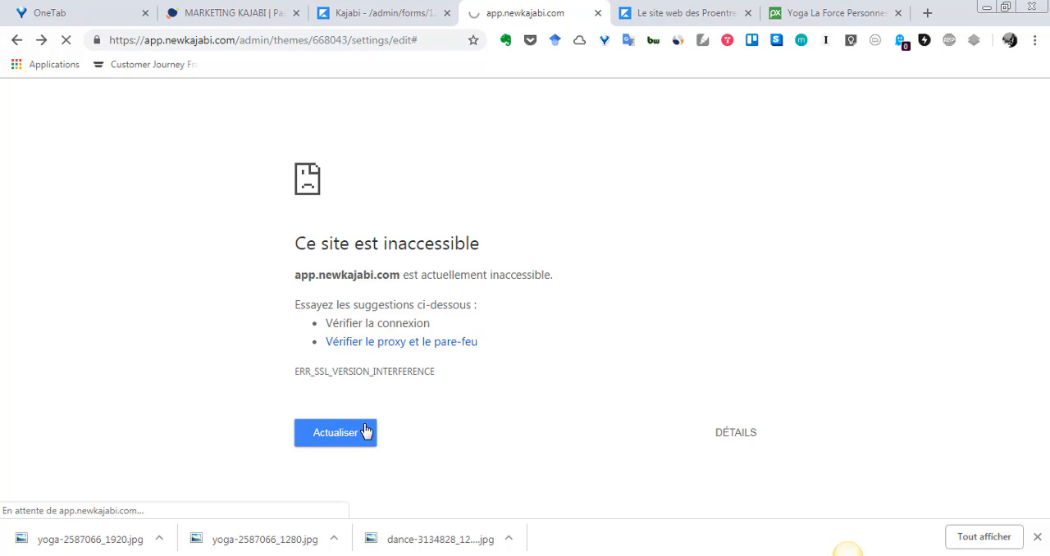
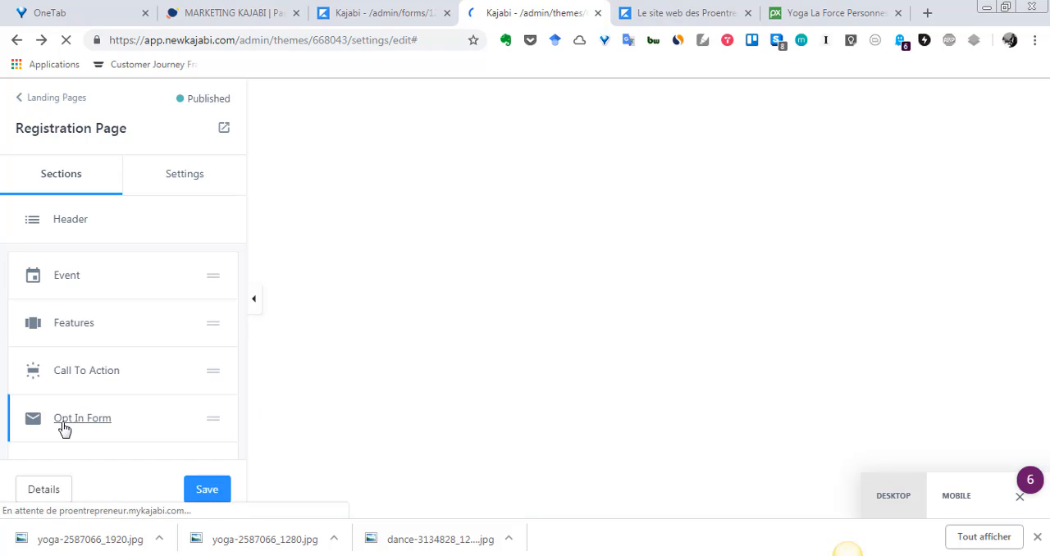
# Open the Opt In Form section's settings and go to its Section Appearance options.
pyautogui.click(66, 426)
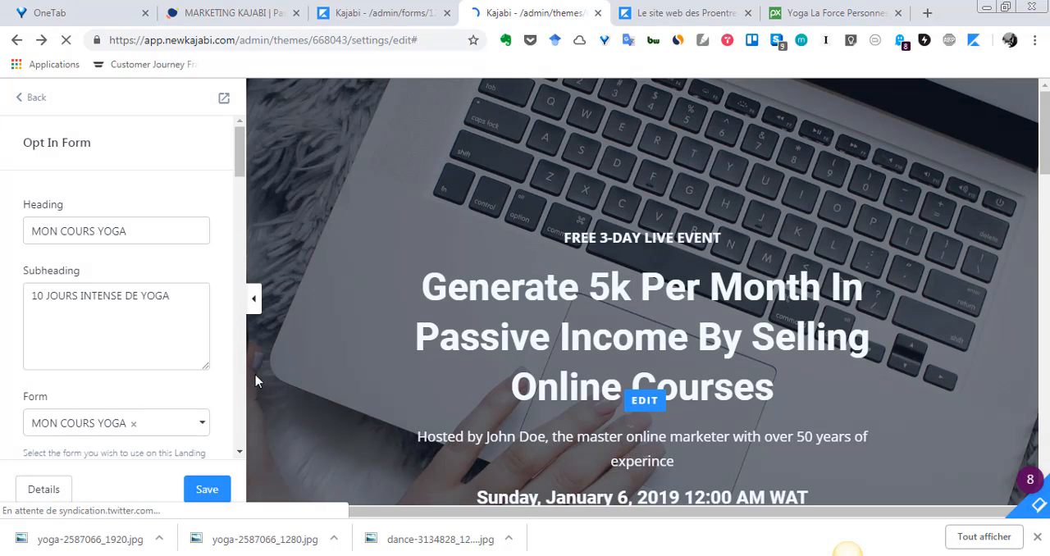
pyautogui.scroll(-15, 125, 342)
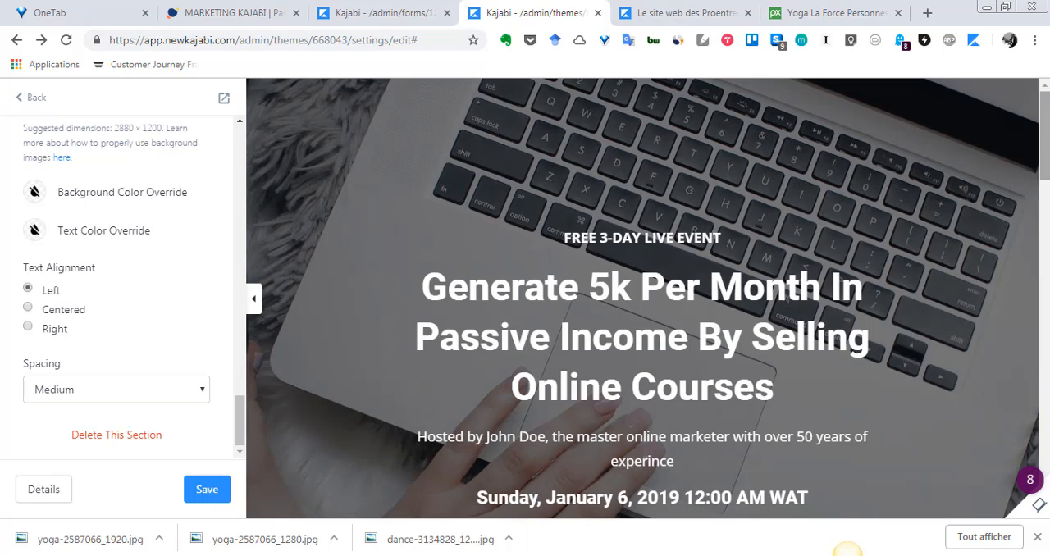
pyautogui.scroll(4, 168, 369)
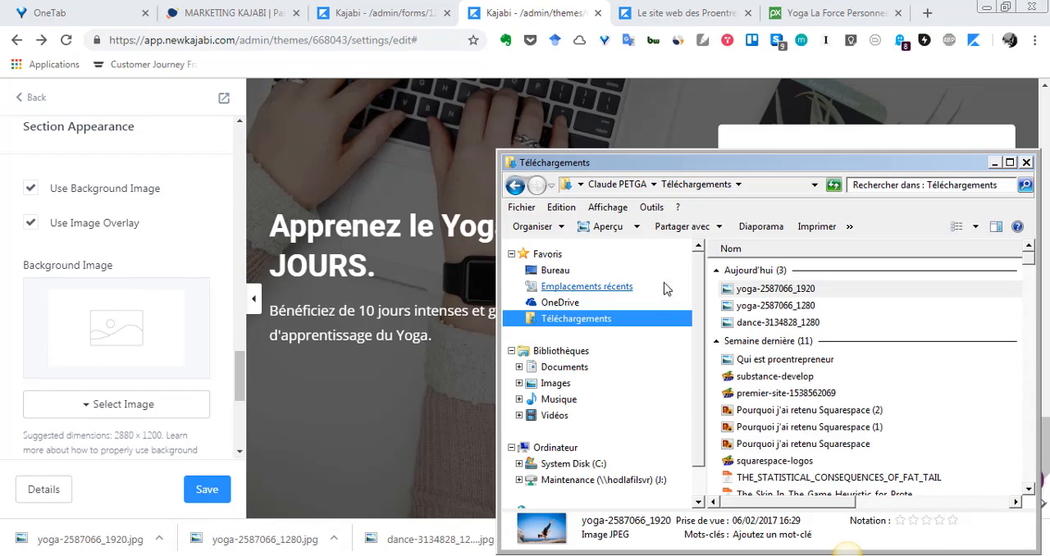
# Try to drop yoga-2587066_1920 from the Téléchargements folder onto the section's Background Image area.
pyautogui.click(763, 292)
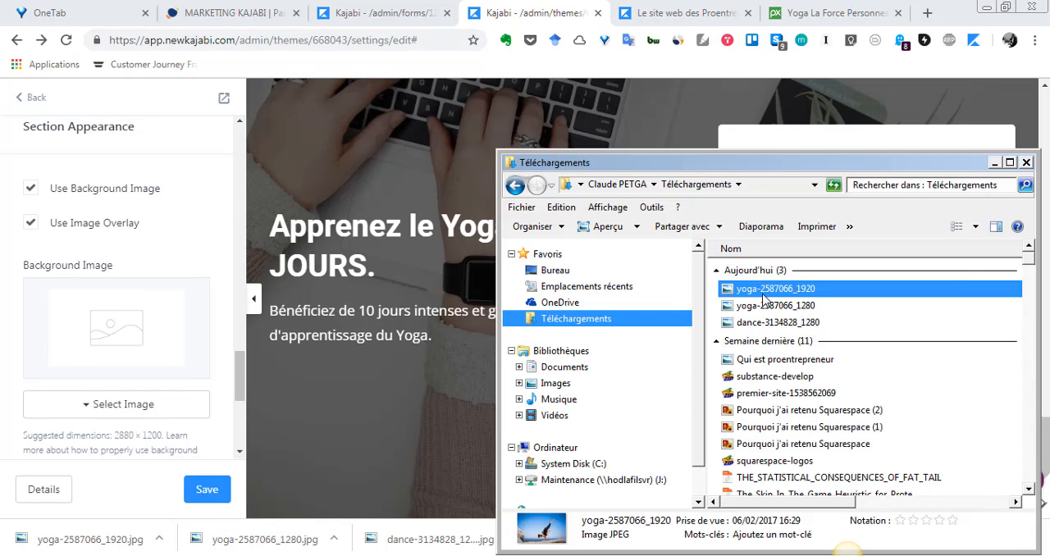
pyautogui.moveTo(763, 299); pyautogui.dragTo(161, 307)
pyautogui.moveTo(102, 333); pyautogui.dragTo(822, 331)
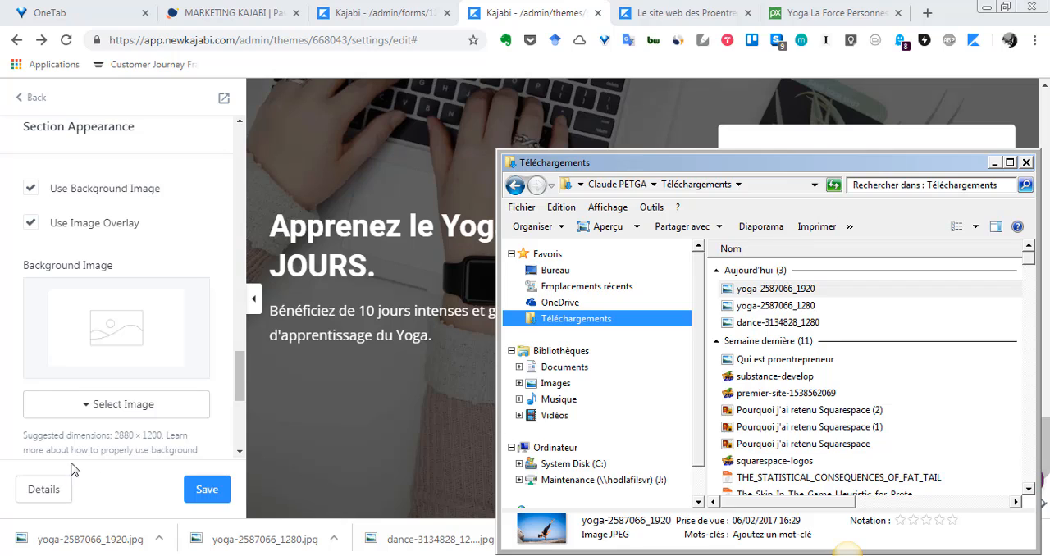
# Try once more to upload yoga-2587066_1920.jpg from the computer as the background image, remove it from the upload list and close the file chooser.
pyautogui.click(74, 415)
pyautogui.doubleClick(100, 412)
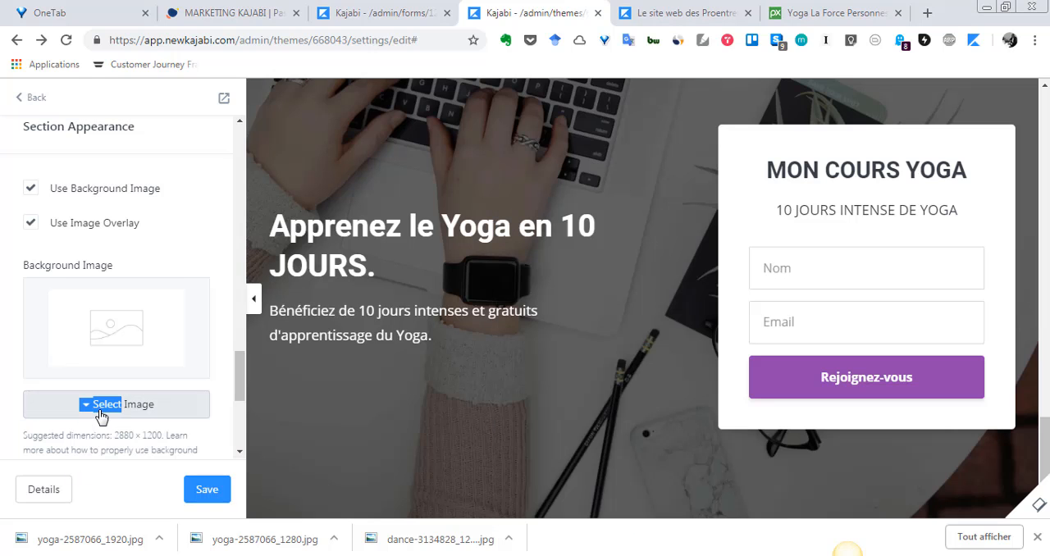
pyautogui.click(100, 414)
pyautogui.click(91, 435)
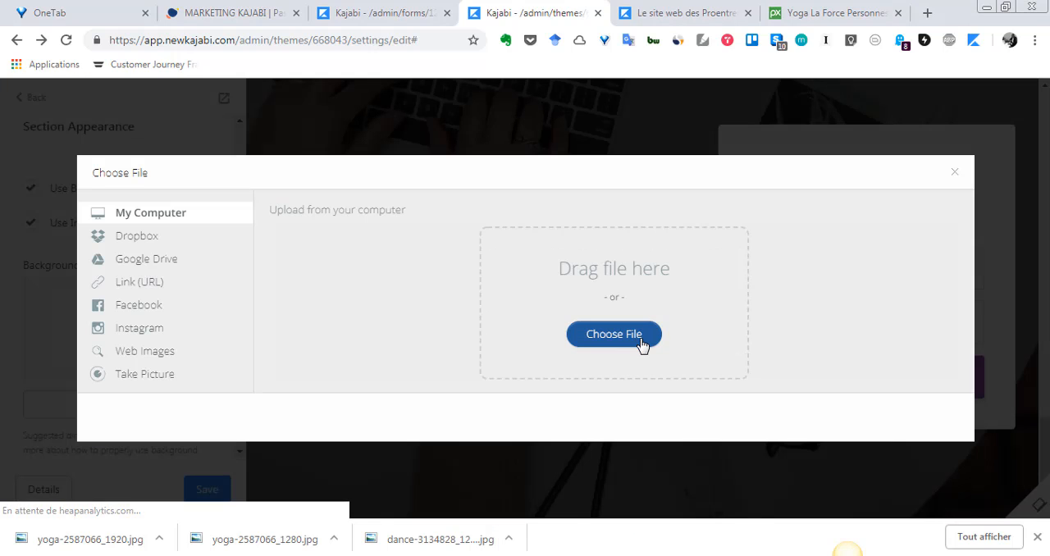
pyautogui.click(635, 338)
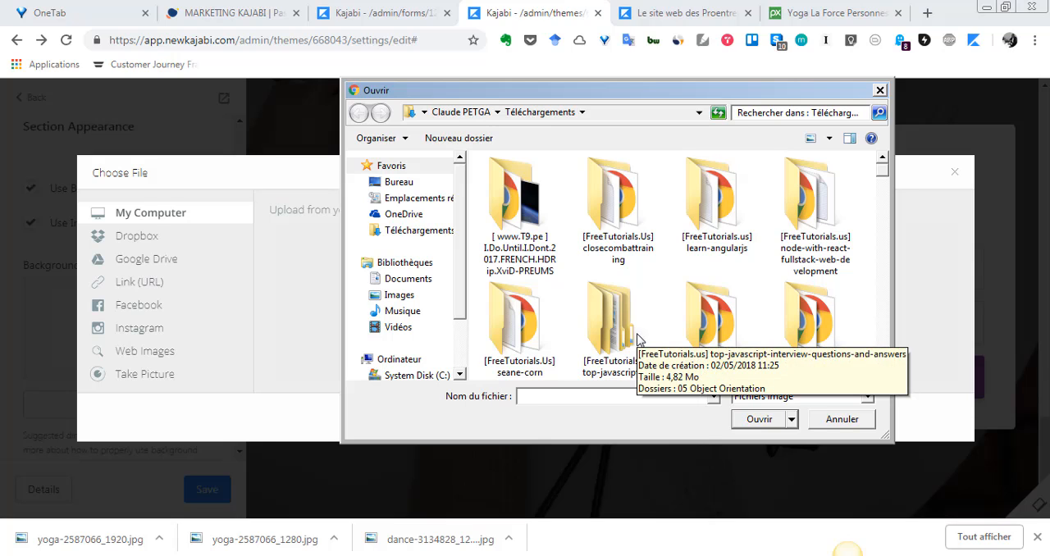
pyautogui.write('yoga')
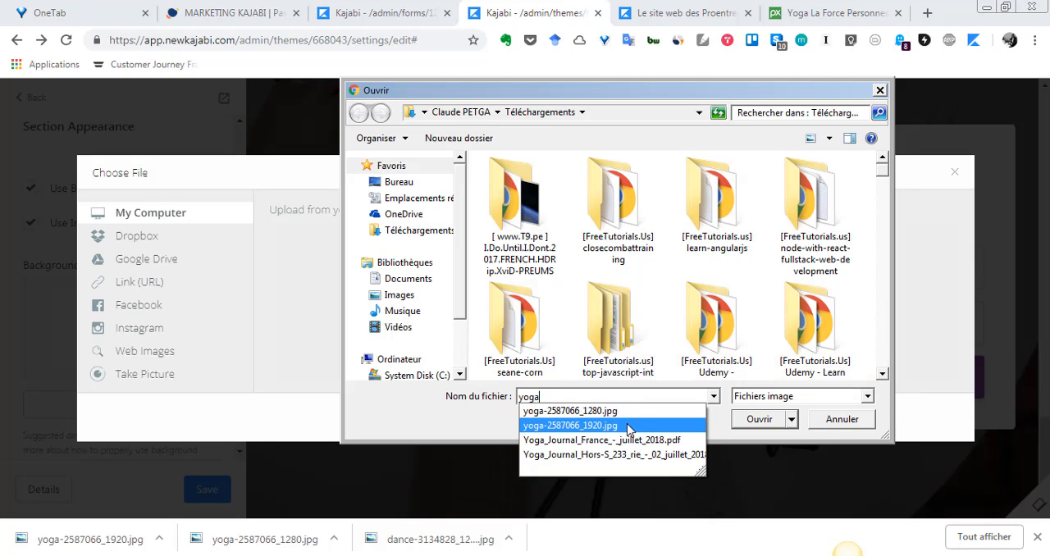
pyautogui.click(627, 427)
pyautogui.click(754, 423)
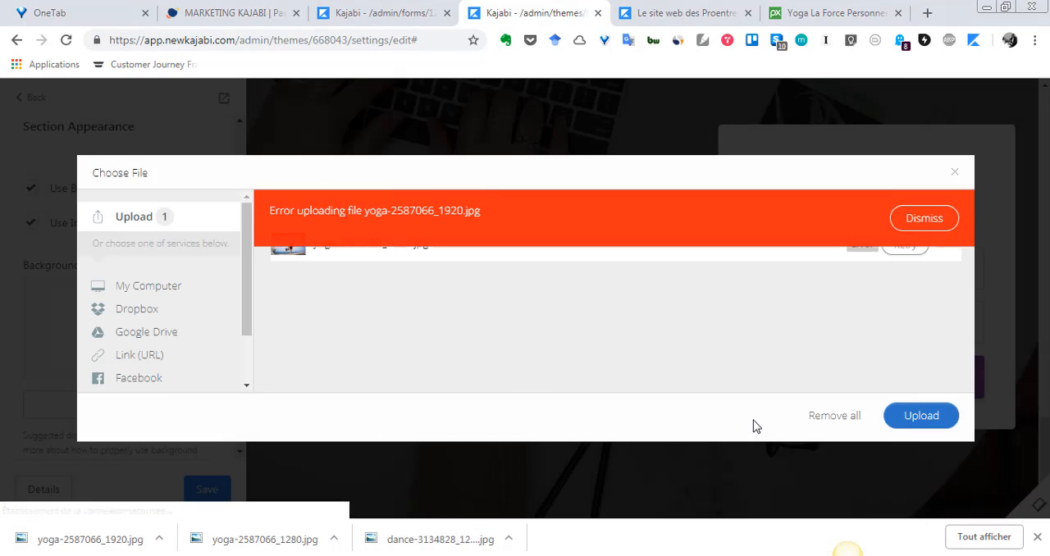
pyautogui.click(848, 417)
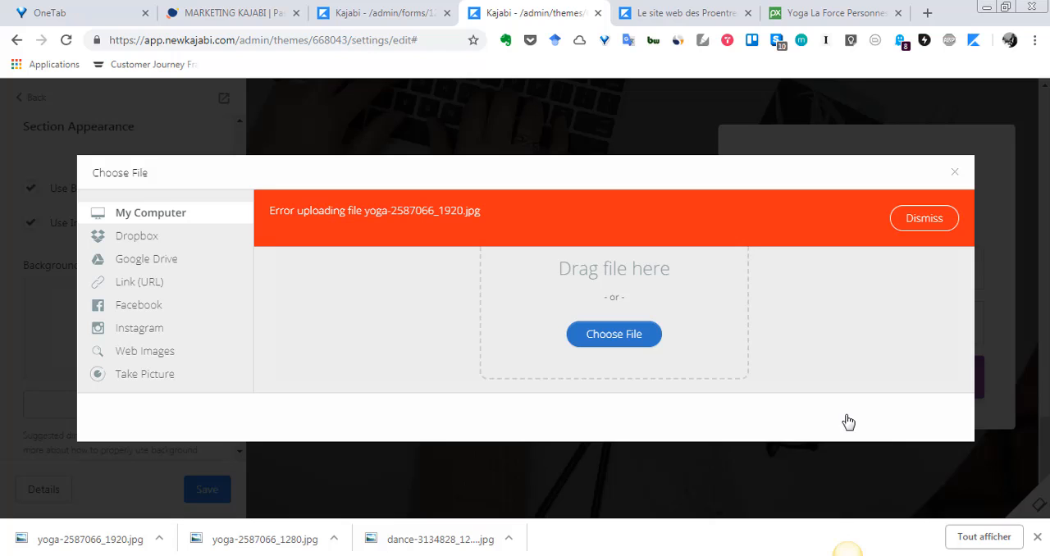
pyautogui.click(956, 174)
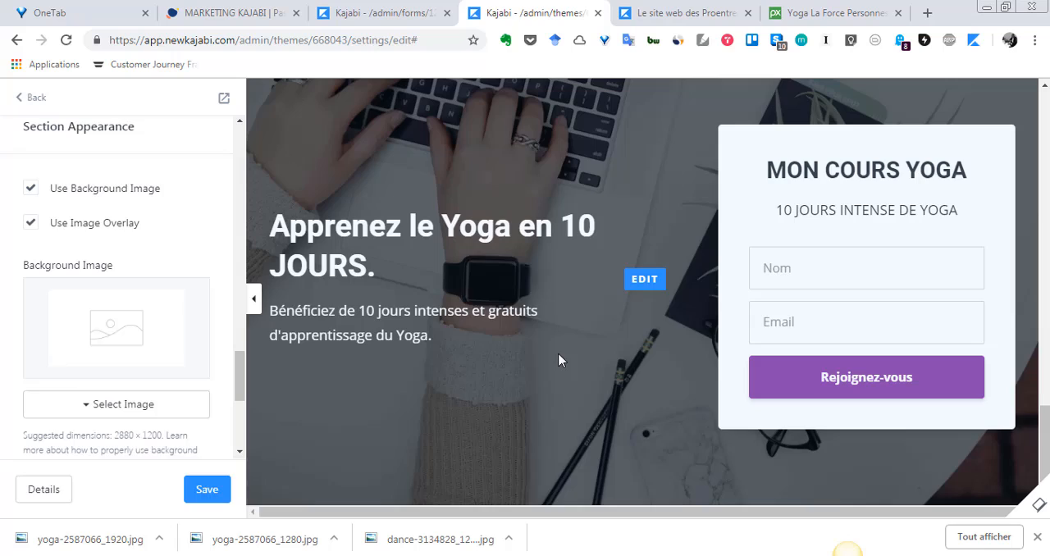
# Switch to the Pixabay page of the yoga photo and look over its download sizes and similar images.
pyautogui.click(808, 15)
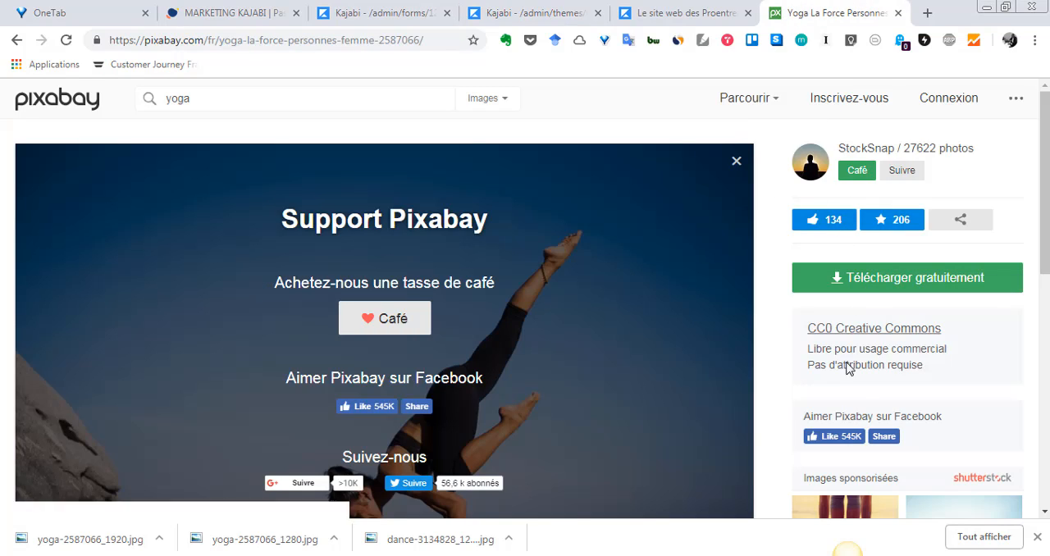
pyautogui.click(872, 289)
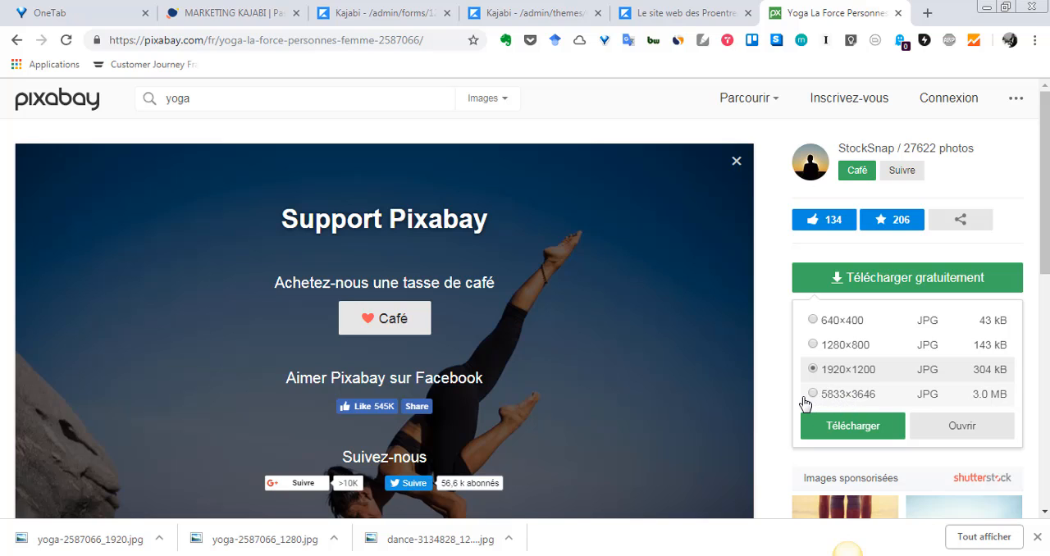
pyautogui.scroll(-5, 675, 340)
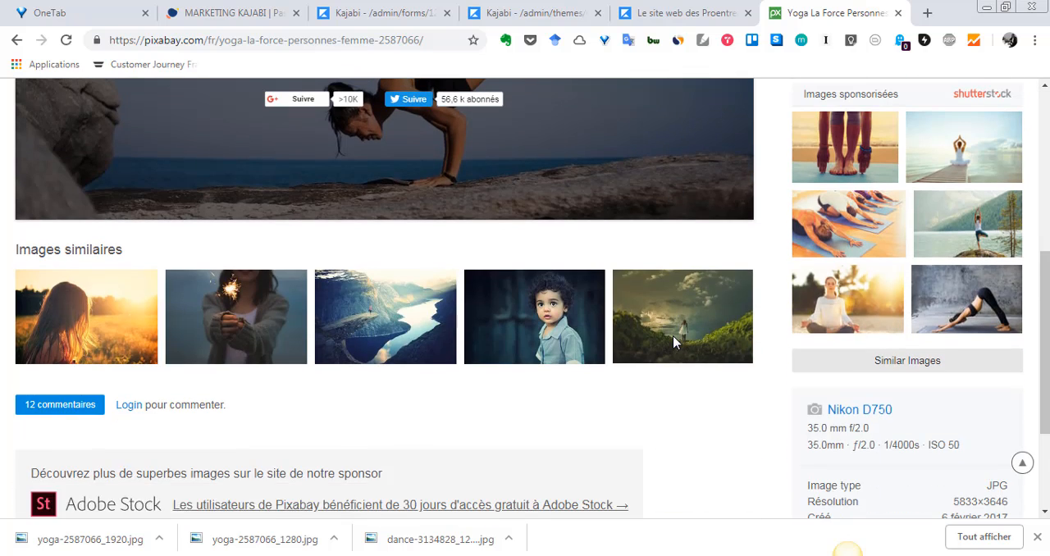
pyautogui.scroll(-2, 694, 383)
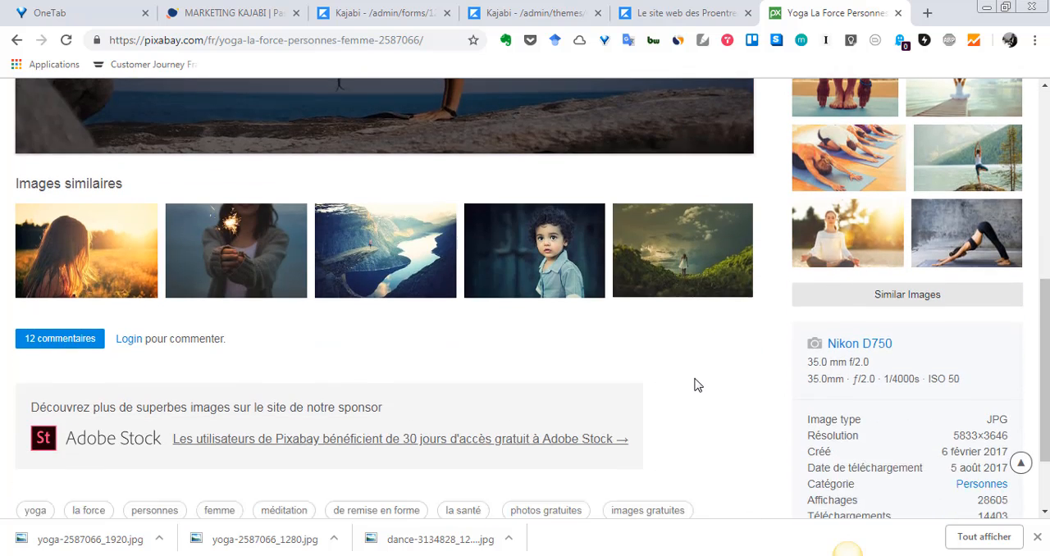
pyautogui.scroll(7, 694, 383)
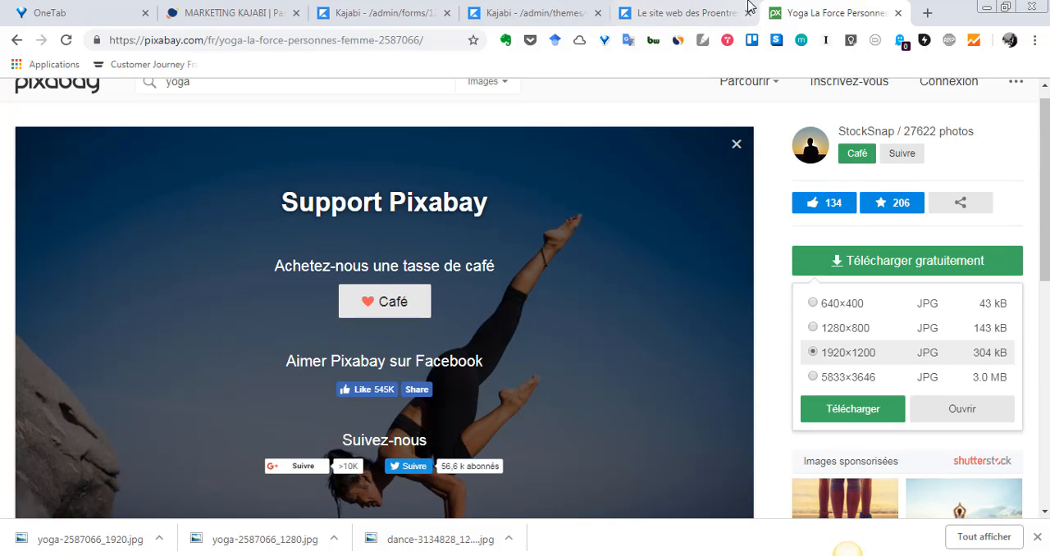
# Return to the Kajabi page editor and look through the landing page preview around the MON COURS YOGA section.
pyautogui.click(697, 12)
pyautogui.click(572, 10)
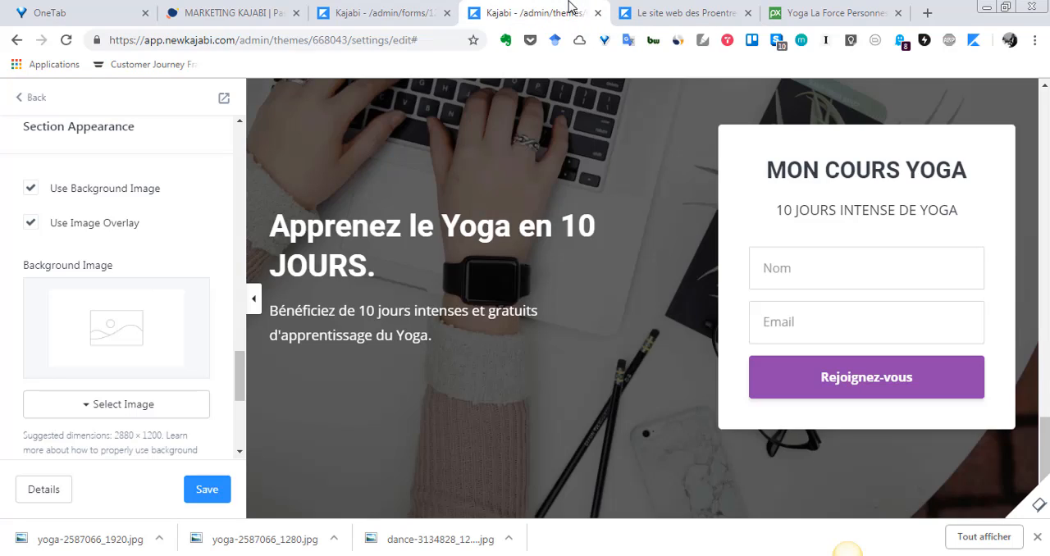
pyautogui.scroll(-5, 578, 251)
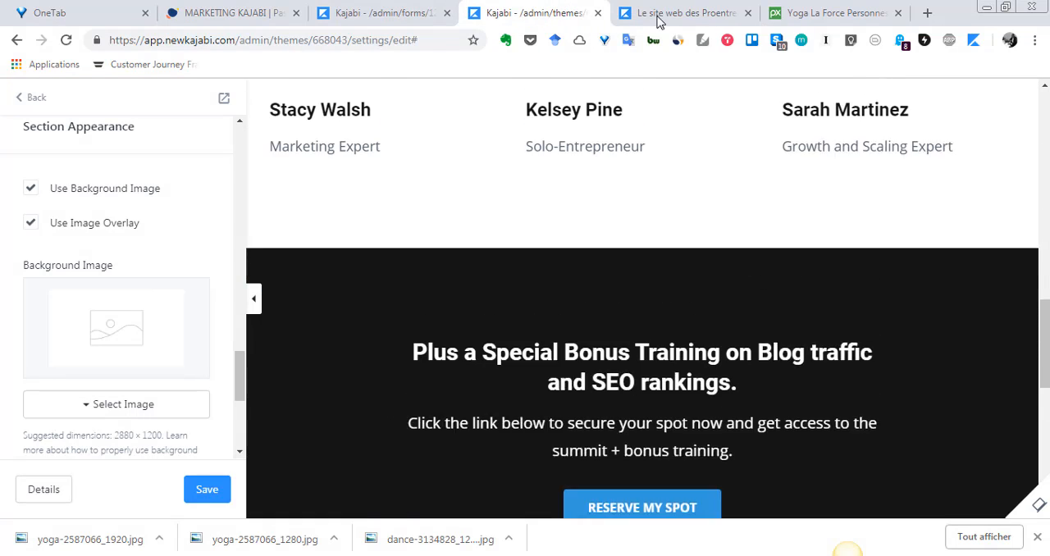
pyautogui.scroll(-5, 325, 217)
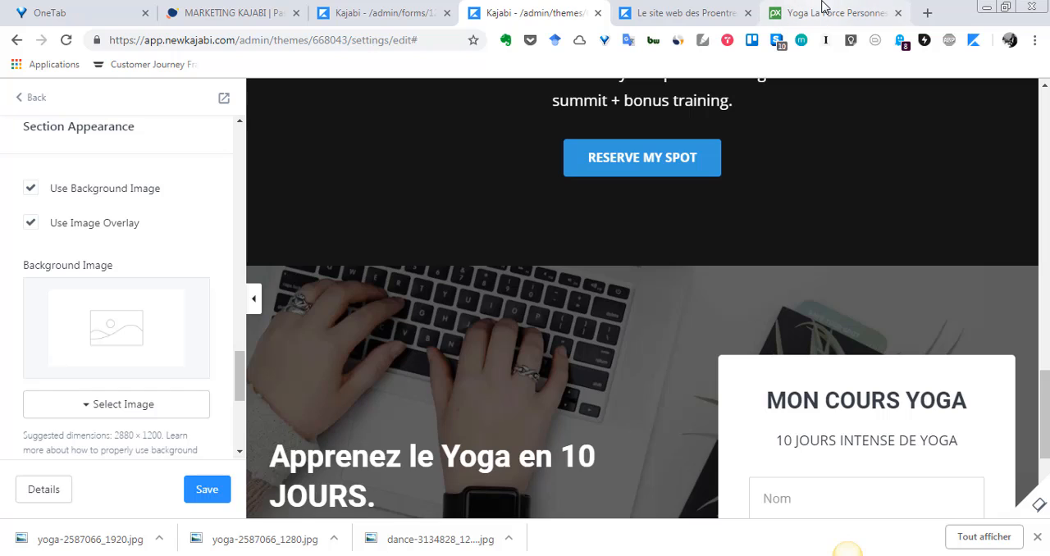
# Open the Pixabay home page from the yoga photo page, and switch back to the Kajabi page editor.
pyautogui.click(784, 13)
pyautogui.scroll(1, 283, 293)
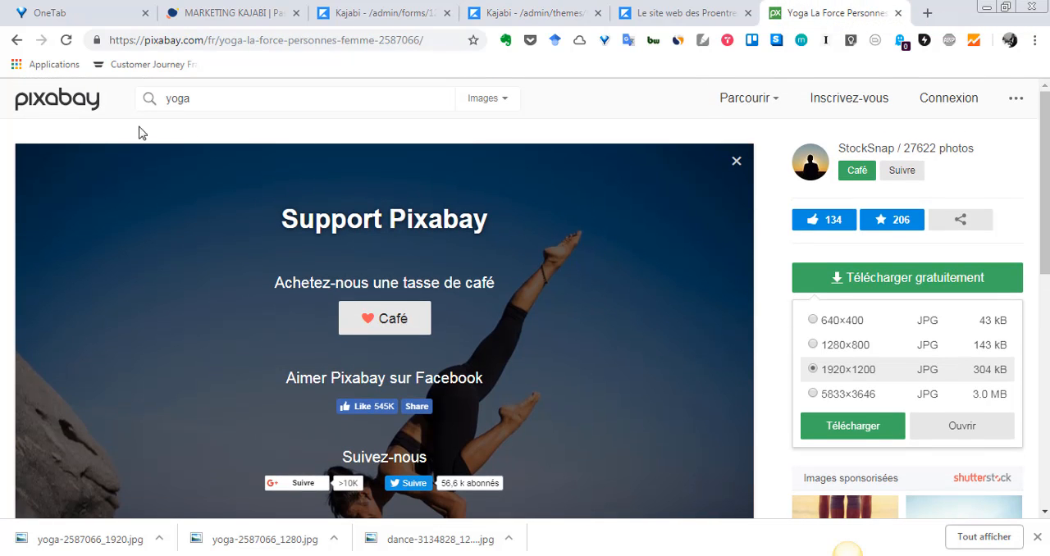
pyautogui.click(86, 113)
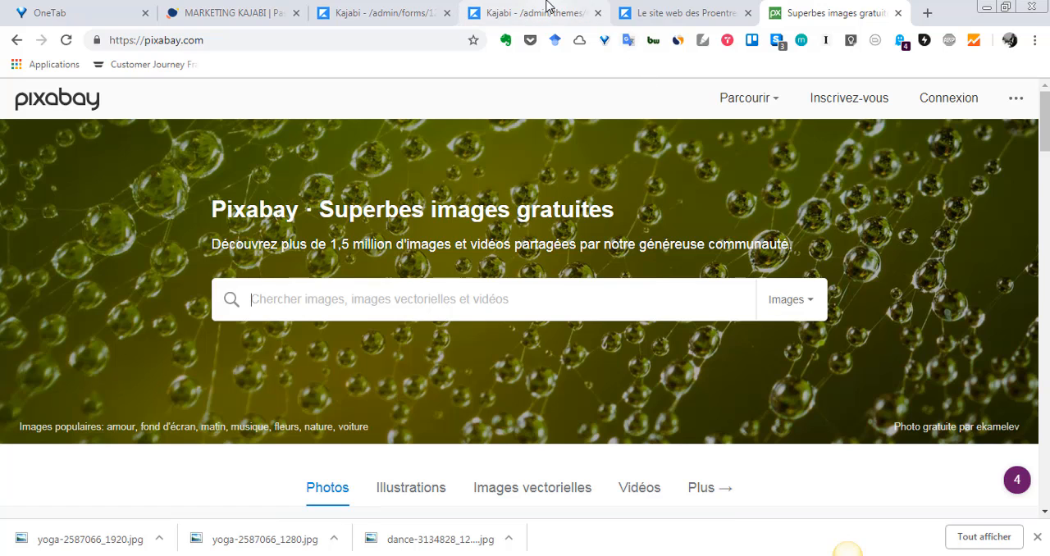
pyautogui.click(718, 10)
pyautogui.click(529, 9)
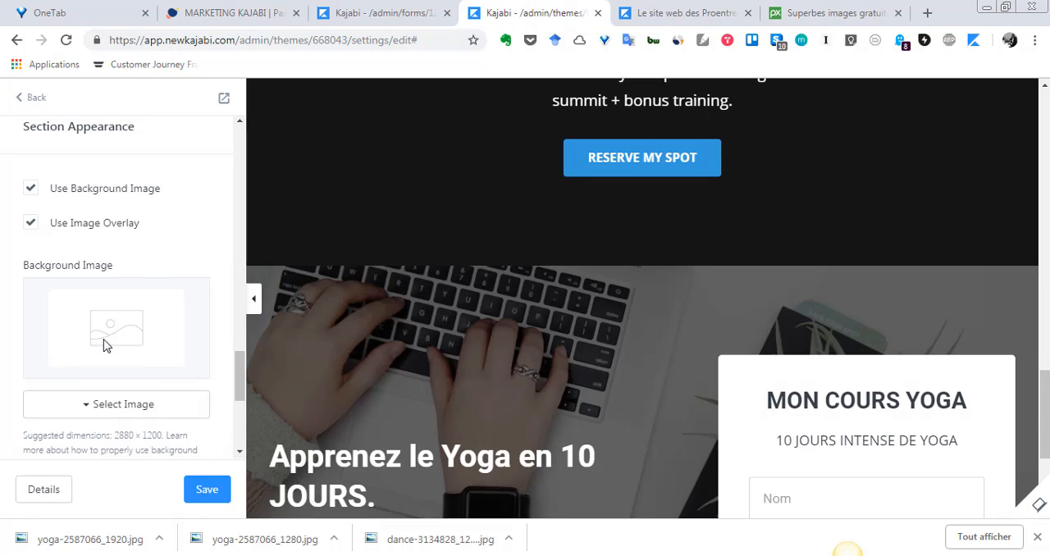
# Turn off Use Background Image for the opt-in section and check the section in the preview.
pyautogui.scroll(-2, 107, 345)
pyautogui.scroll(-2, 932, 358)
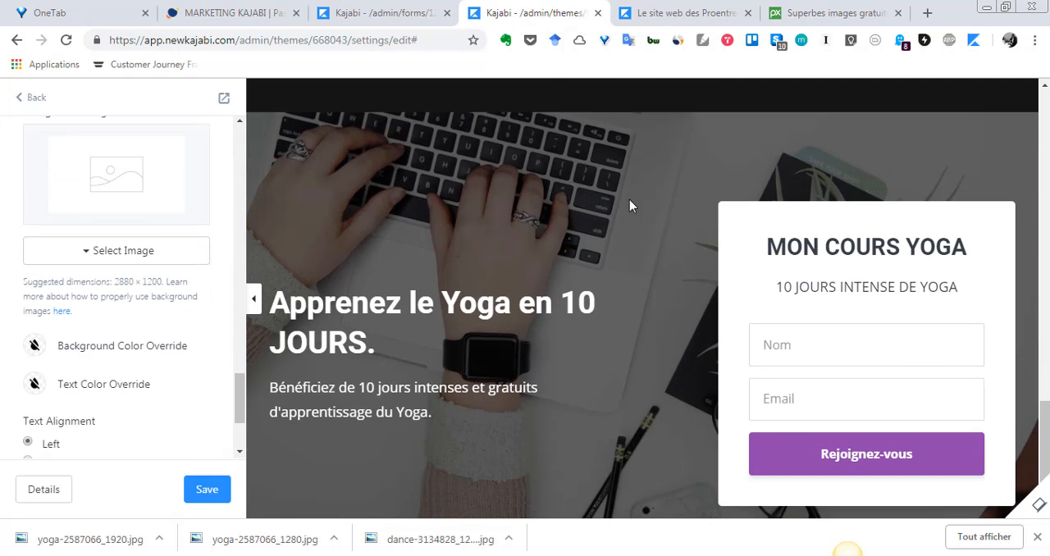
pyautogui.scroll(-1, 628, 229)
pyautogui.scroll(-2, 181, 356)
pyautogui.scroll(5, 181, 357)
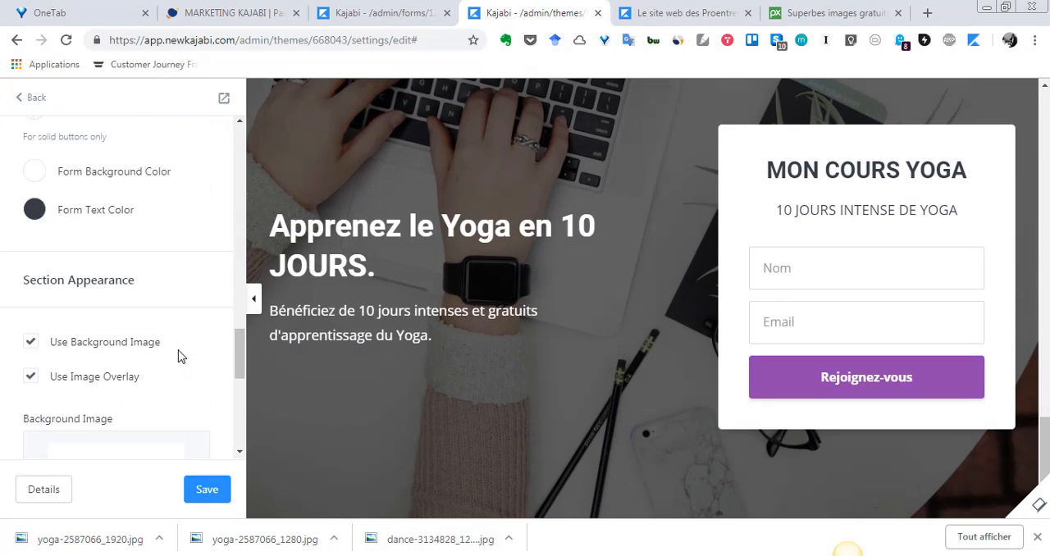
pyautogui.scroll(-4, 180, 356)
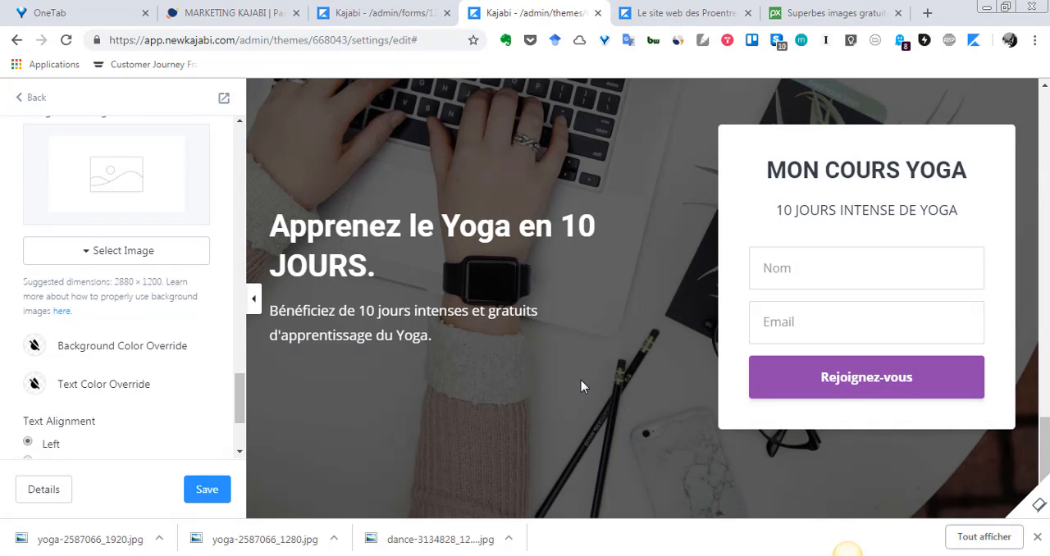
pyautogui.scroll(1, 558, 385)
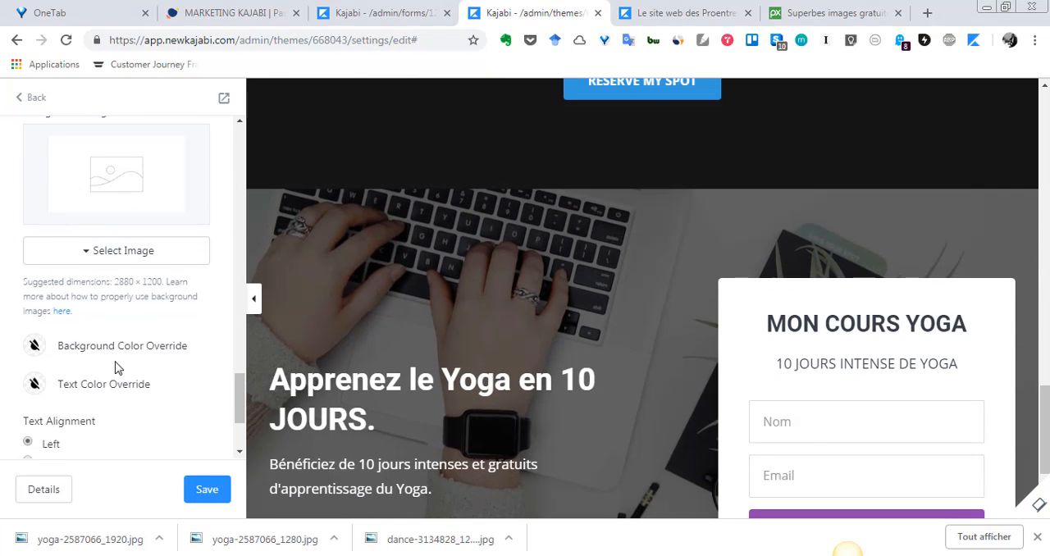
pyautogui.scroll(-2, 115, 367)
pyautogui.scroll(8, 95, 306)
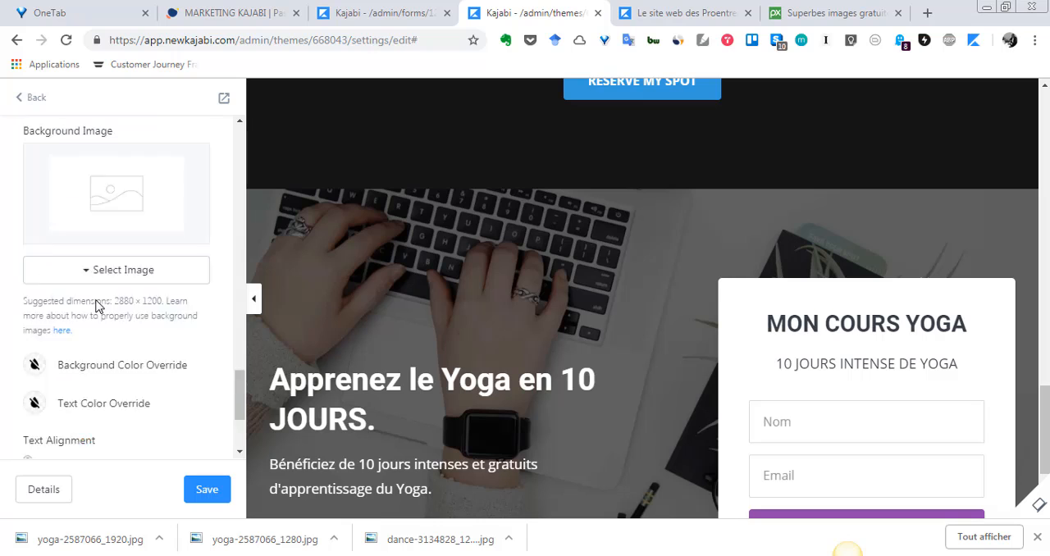
pyautogui.scroll(-3, 95, 306)
pyautogui.scroll(-3, 95, 306)
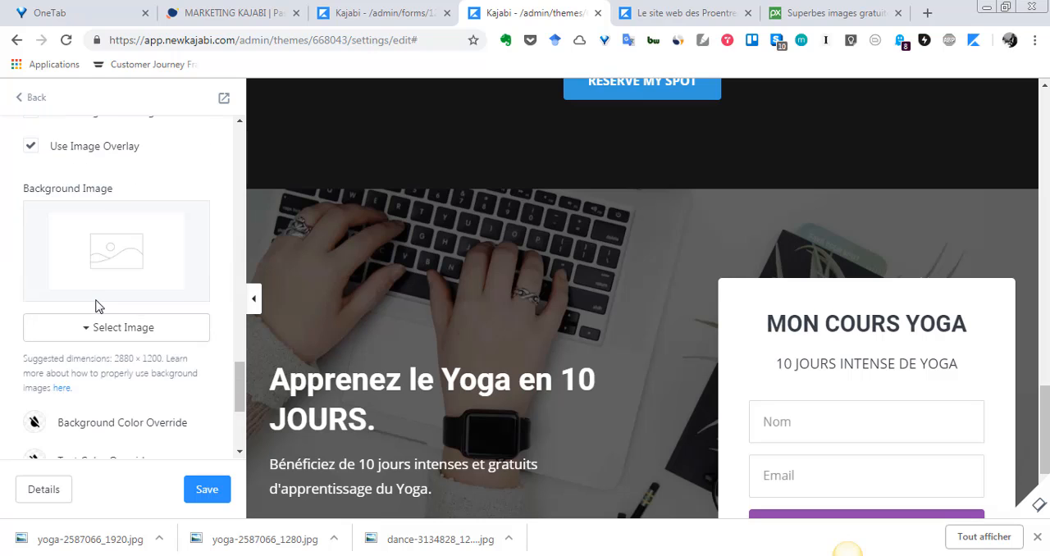
pyautogui.scroll(2, 96, 304)
pyautogui.click(54, 265)
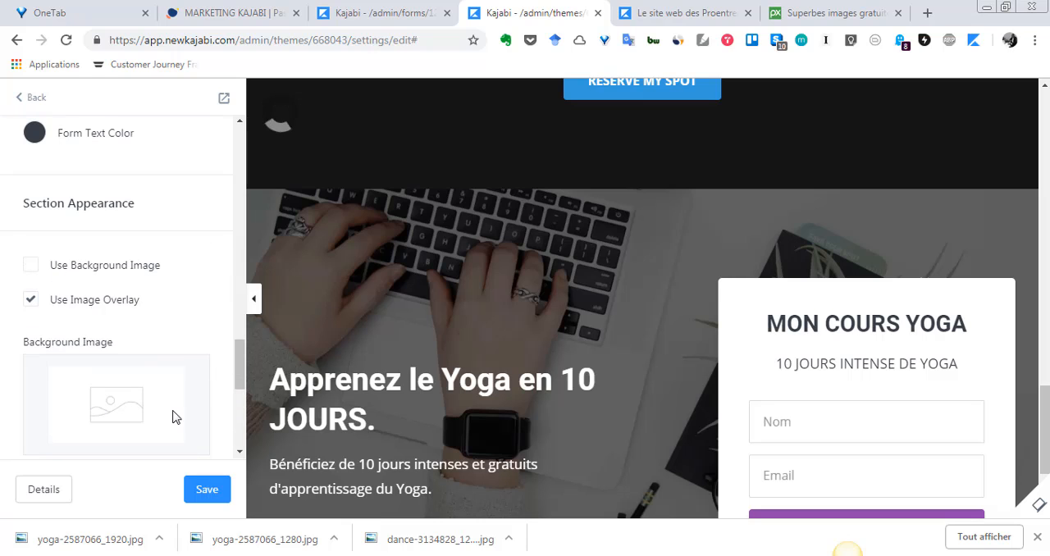
pyautogui.scroll(-2, 301, 359)
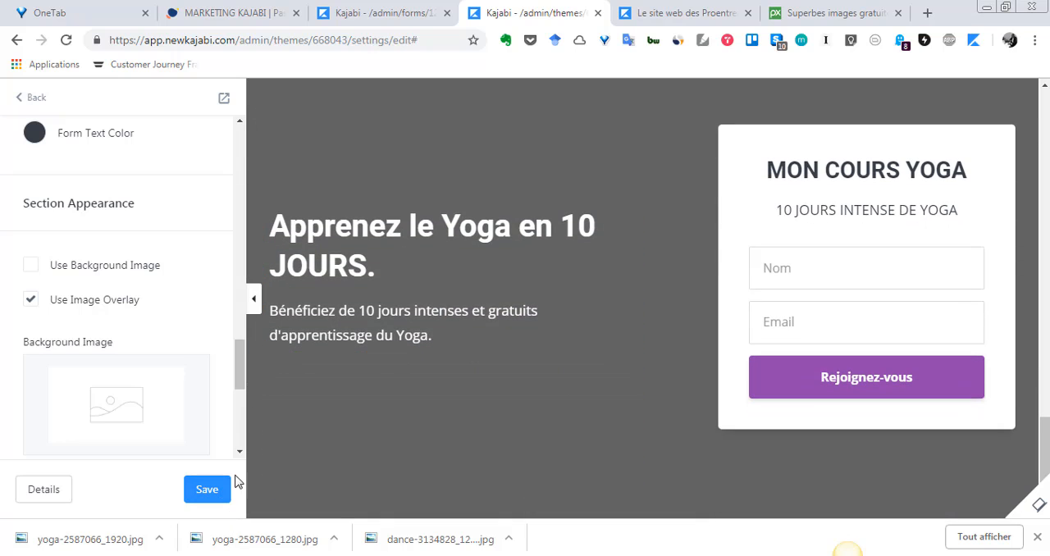
# Set the opt-in section's Form Background Color to yellow.
pyautogui.scroll(1, 167, 376)
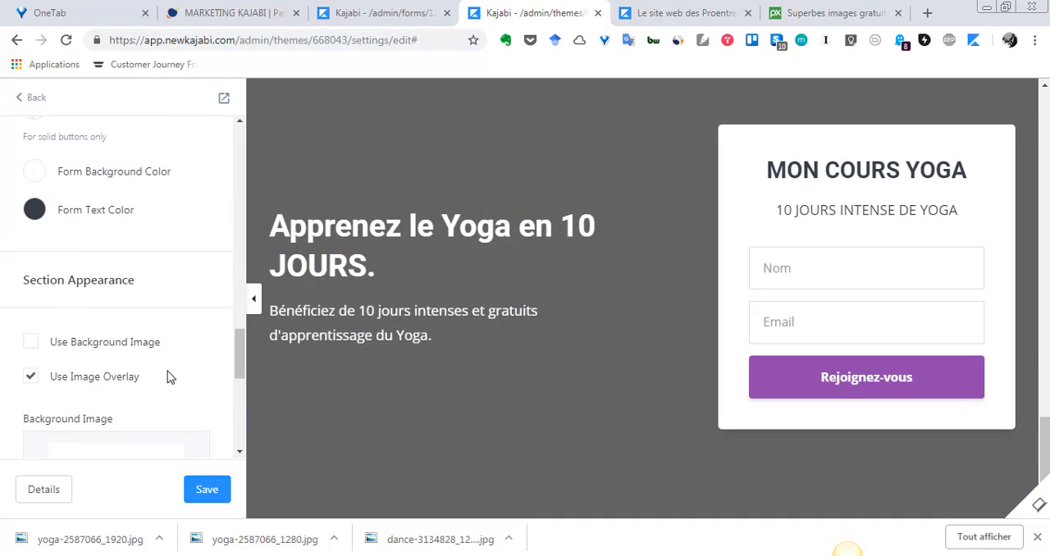
pyautogui.scroll(1, 166, 377)
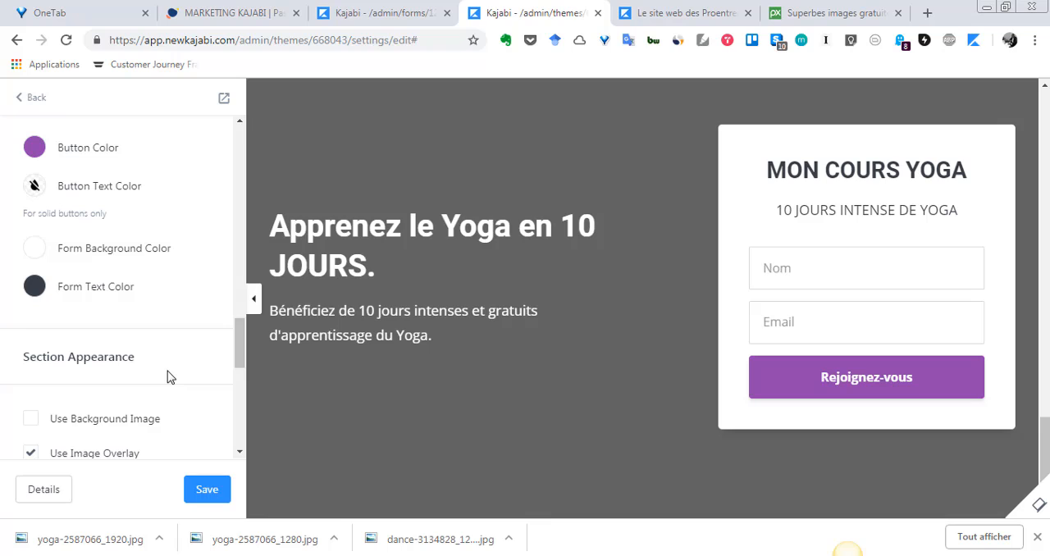
pyautogui.click(36, 248)
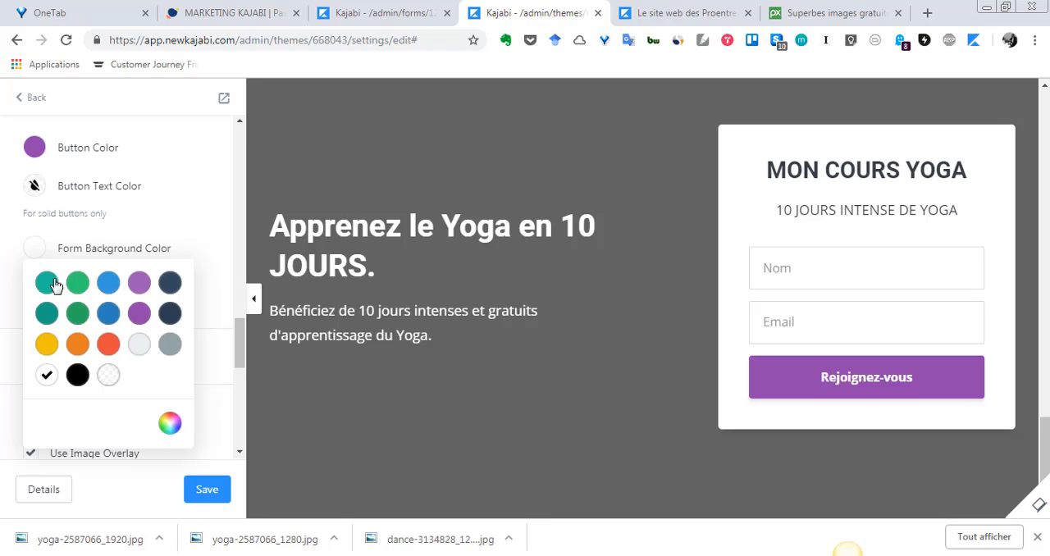
pyautogui.click(56, 349)
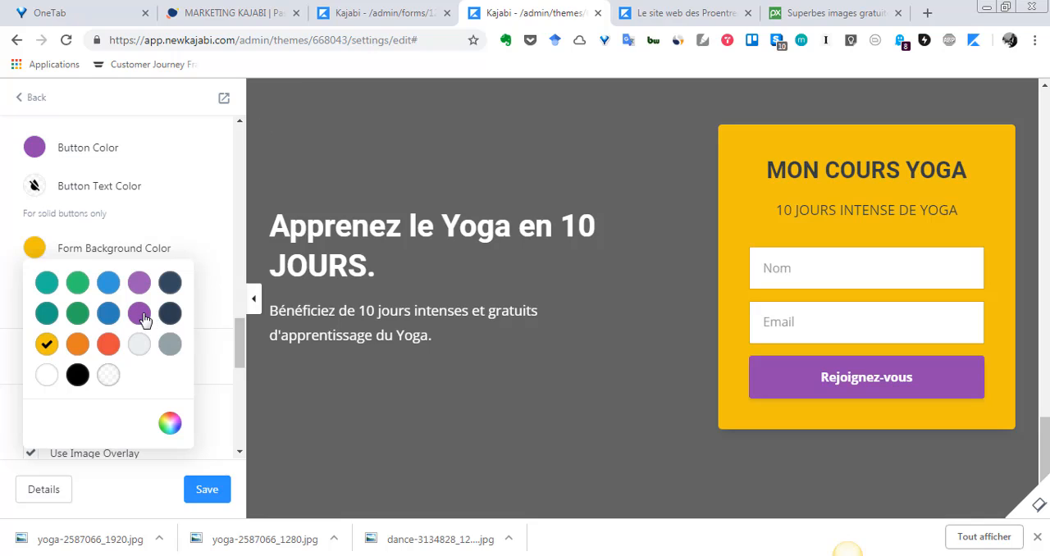
# Try purple as the opt-in section's Form Background Color, settle on white, and save the page.
pyautogui.click(141, 315)
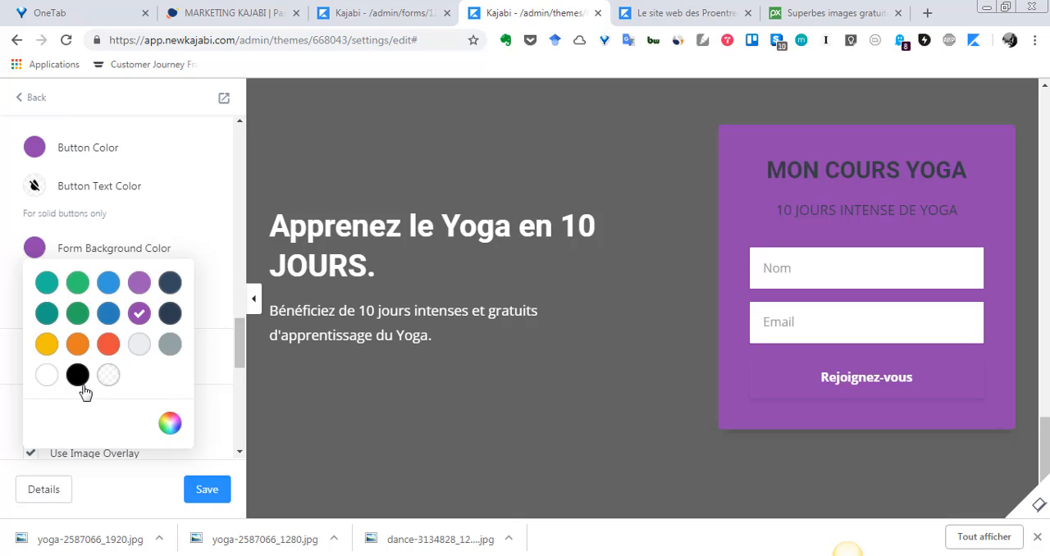
pyautogui.click(49, 381)
pyautogui.click(192, 487)
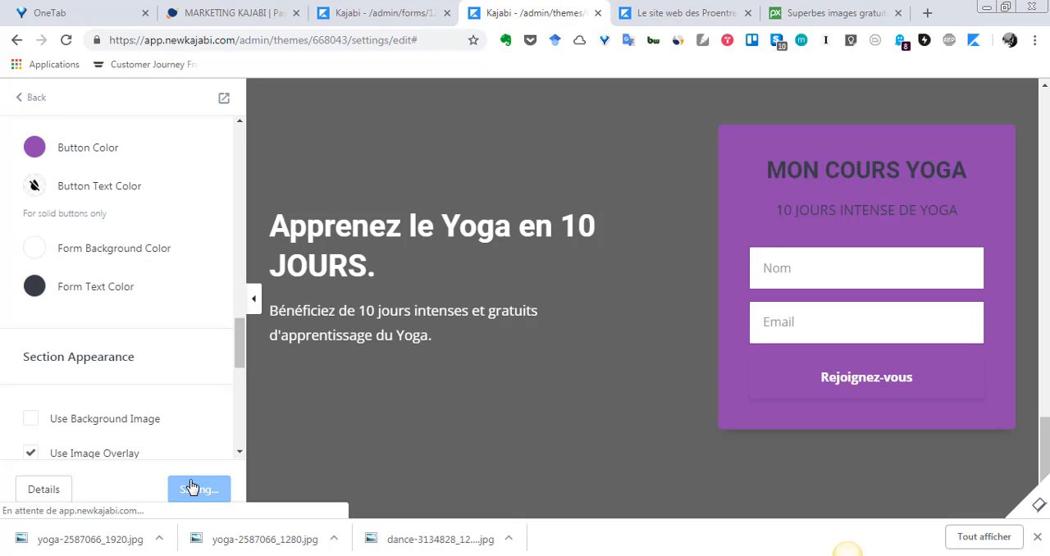
# Look over the remaining opt-in section settings, and leave the Registration Page editor for the landing pages list.
pyautogui.scroll(-7, 136, 318)
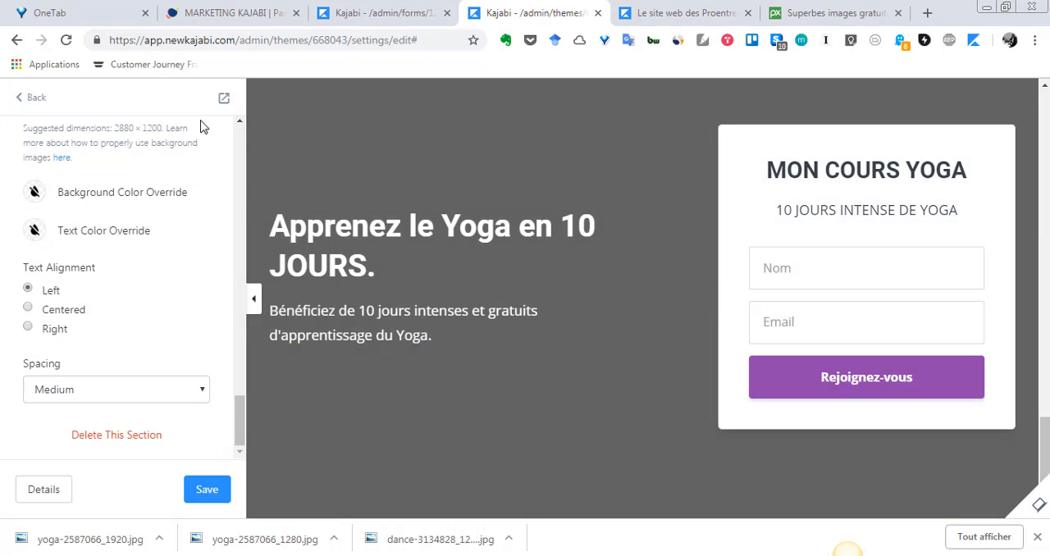
pyautogui.click(22, 100)
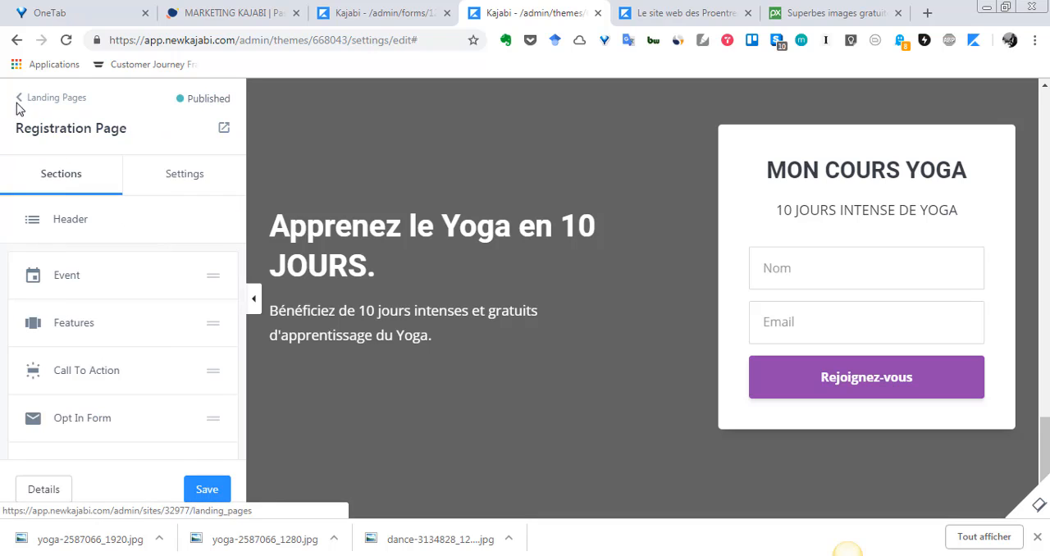
pyautogui.click(22, 99)
# Go back from the MON COURS YOGA form to the Forms list, and view the blank New Form page before returning to the list.
pyautogui.click(431, 12)
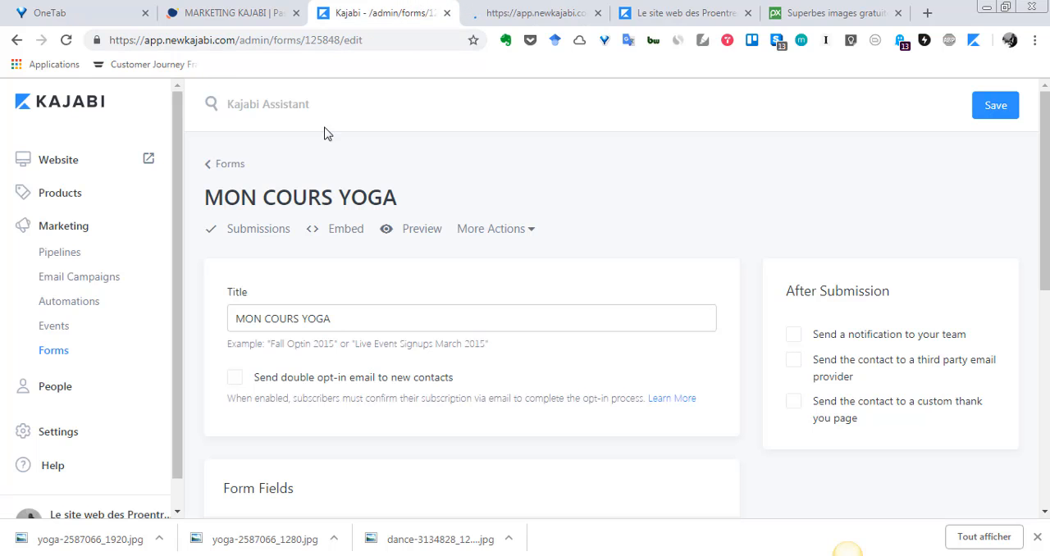
pyautogui.click(211, 169)
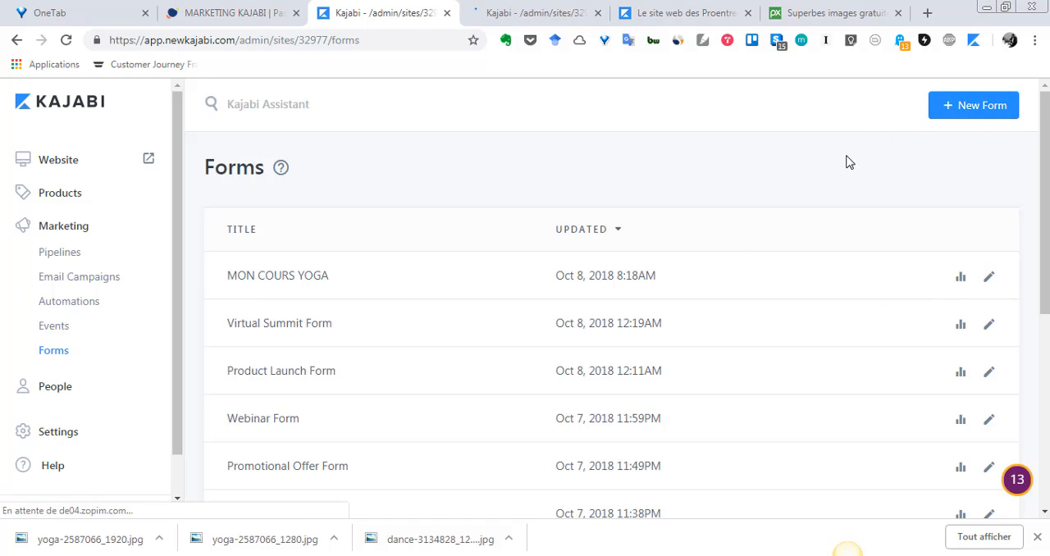
pyautogui.click(943, 107)
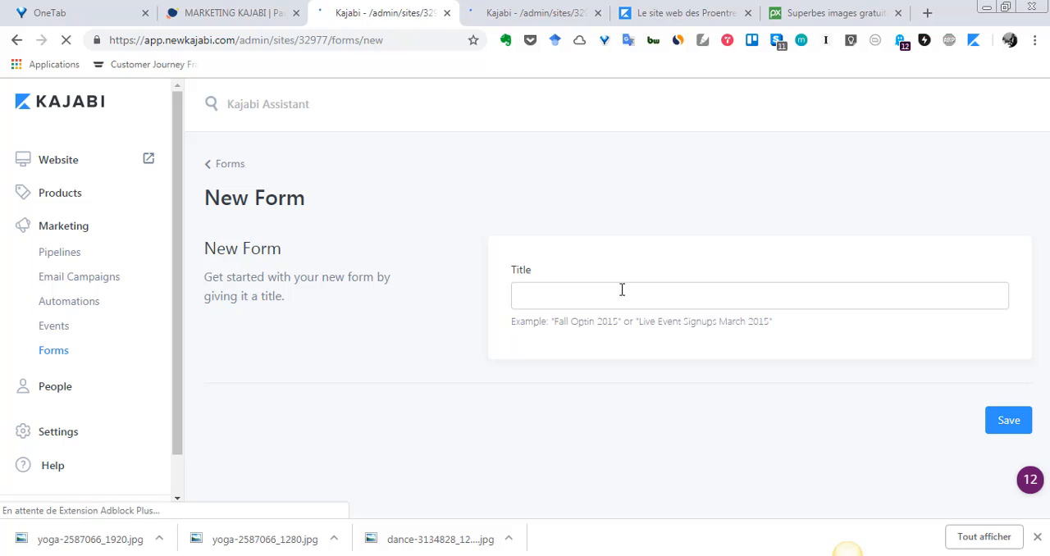
pyautogui.click(14, 41)
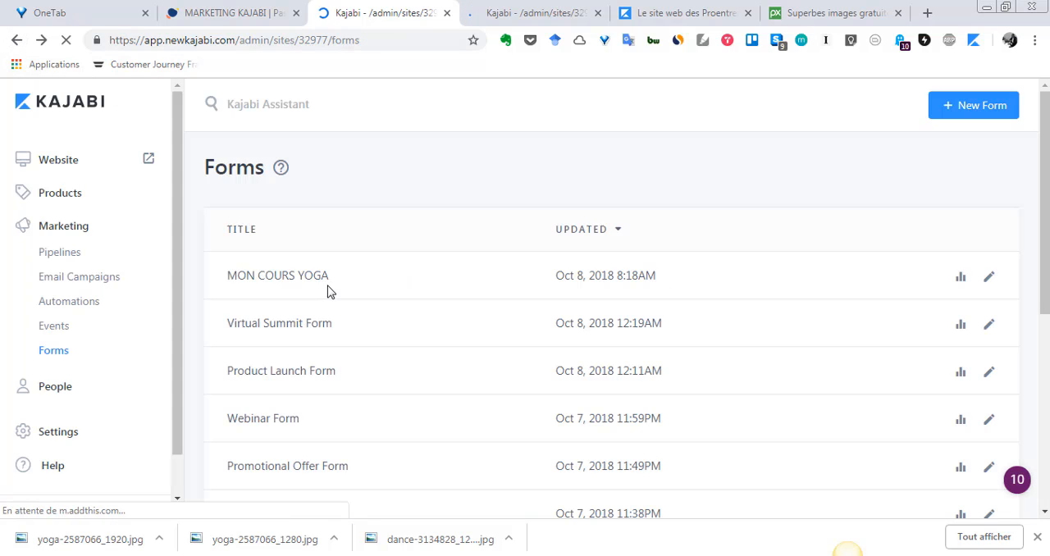
# Open the MON COURS YOGA form and review its title, form fields, After Submission options and linked automation.
pyautogui.click(308, 286)
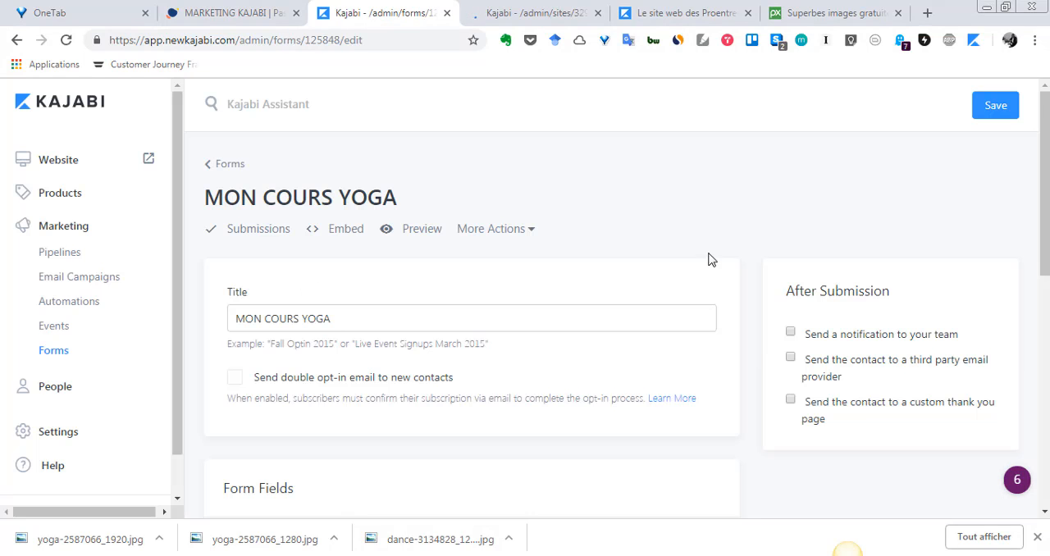
pyautogui.scroll(-6, 594, 286)
pyautogui.scroll(-1, 443, 349)
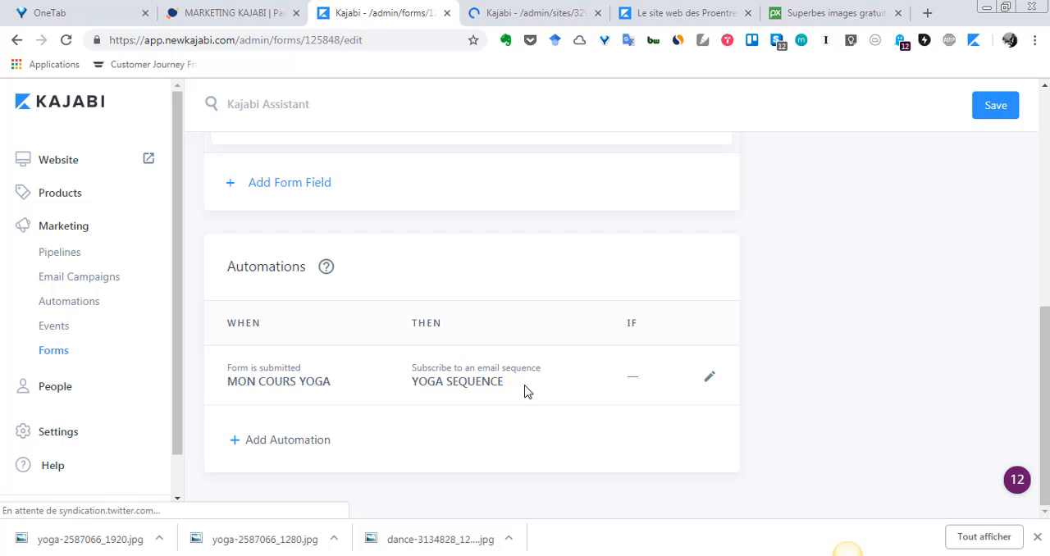
pyautogui.scroll(4, 522, 393)
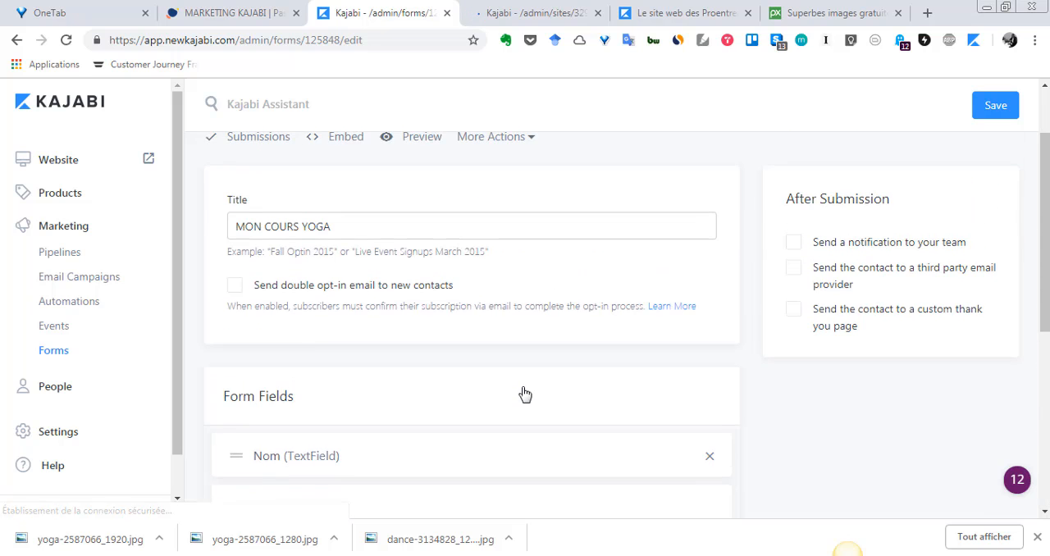
pyautogui.scroll(-3, 530, 384)
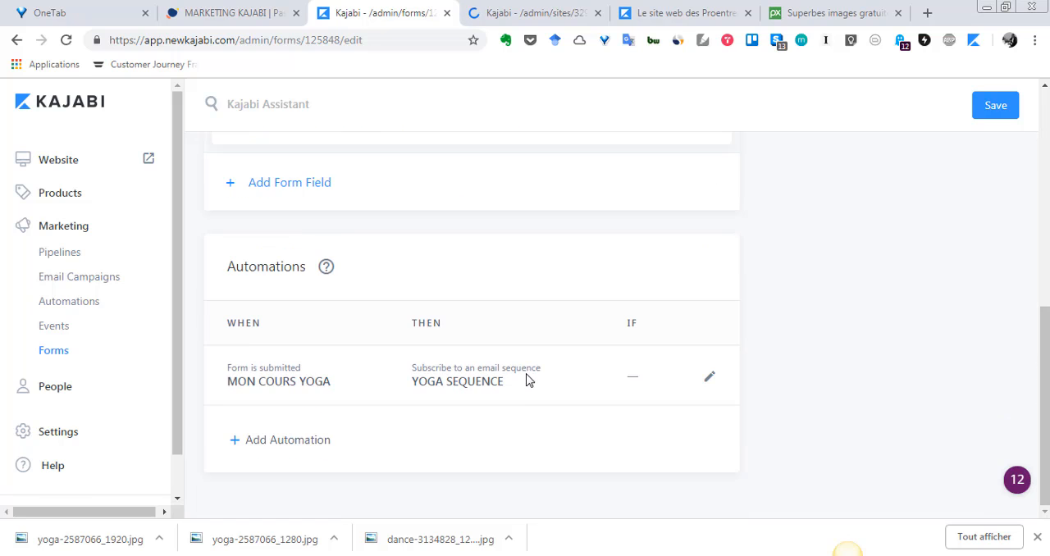
pyautogui.scroll(4, 524, 370)
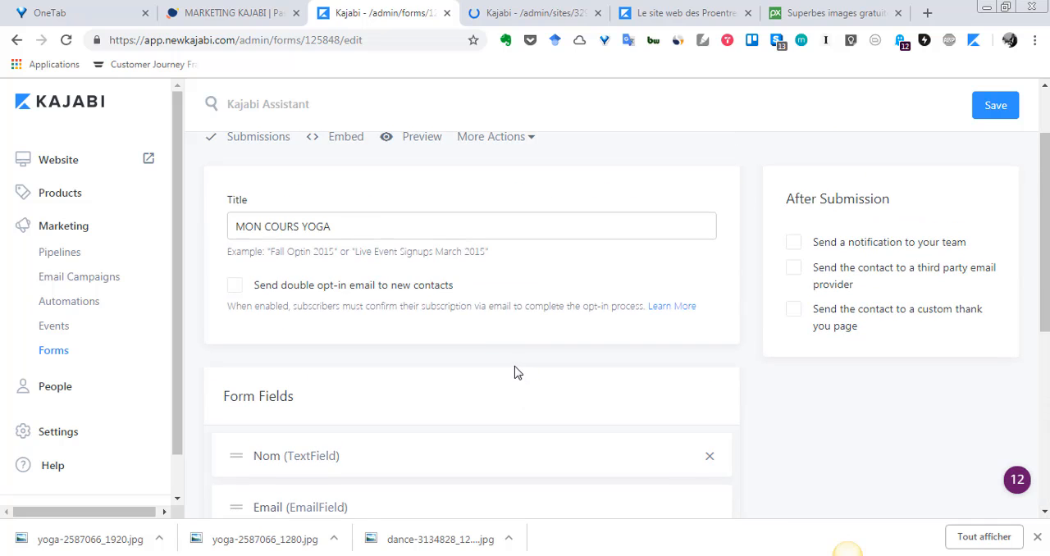
pyautogui.scroll(-3, 509, 370)
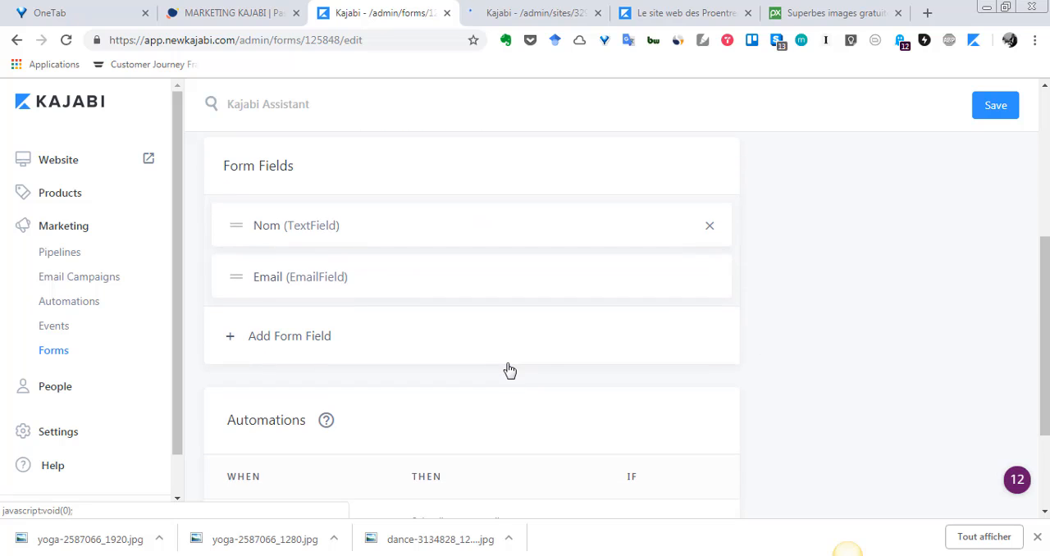